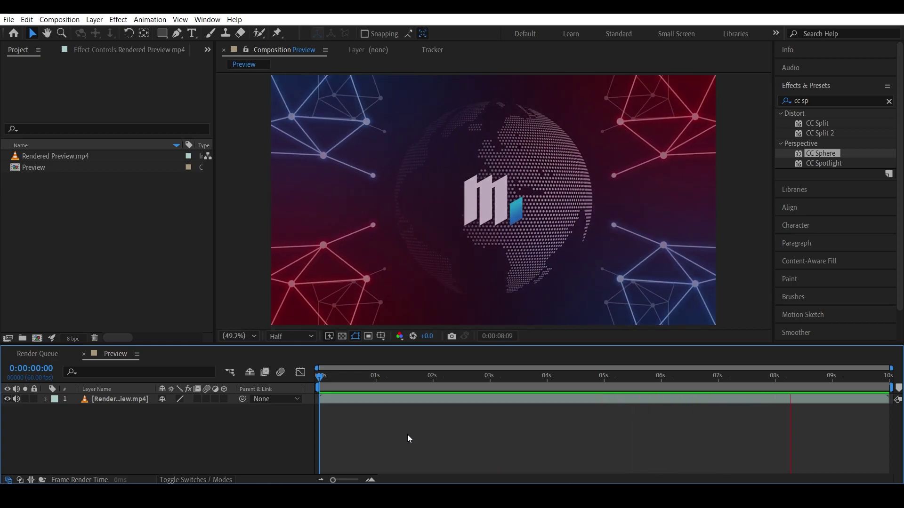
- Stop the preview playback and import the Map1.png image into the project as footage
key("space")
left_click(69, 244)
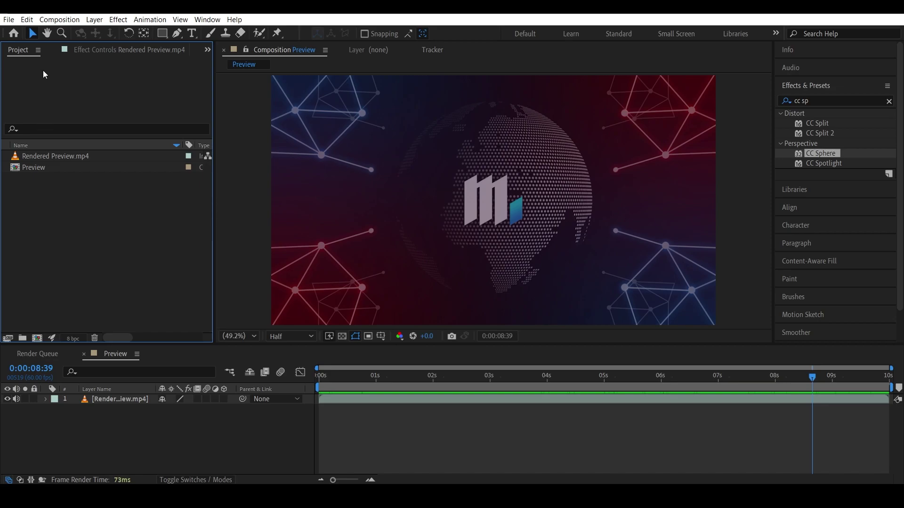
left_click(8, 19)
mouse_move(123, 157)
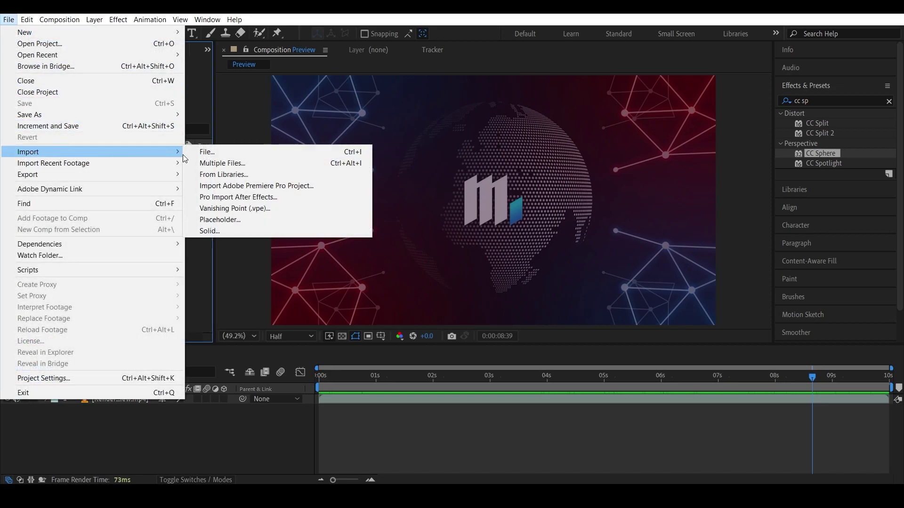
left_click(200, 149)
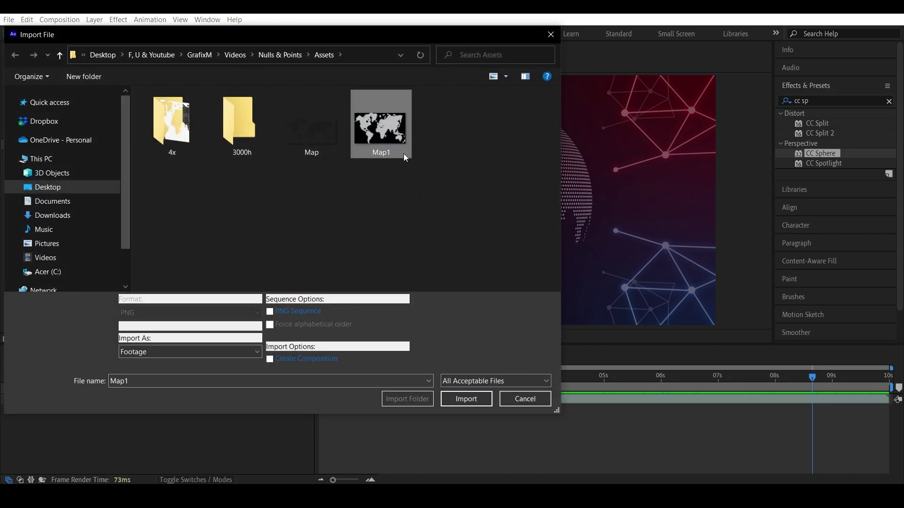
left_click(461, 399)
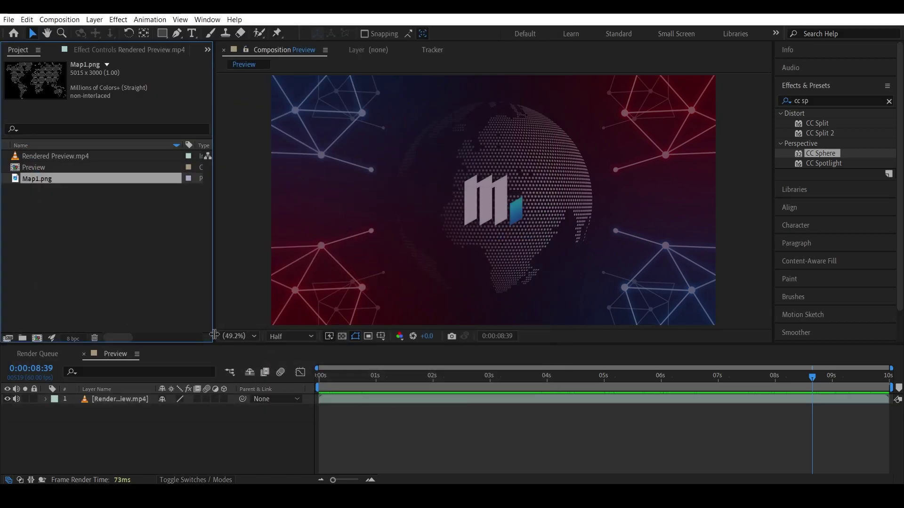
- Create a 1920 x 1080, 60 fps, 10-second composition and add Map1.png to it as a layer
left_click(63, 20)
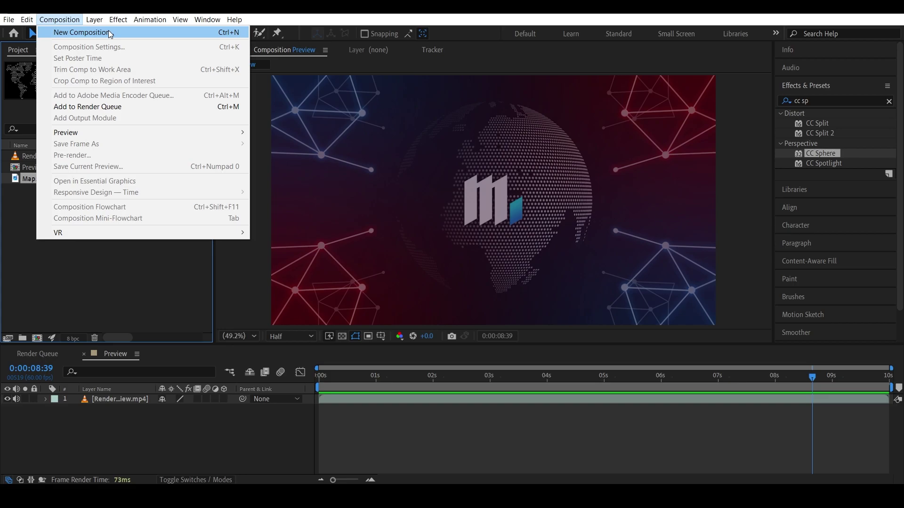
left_click(109, 33)
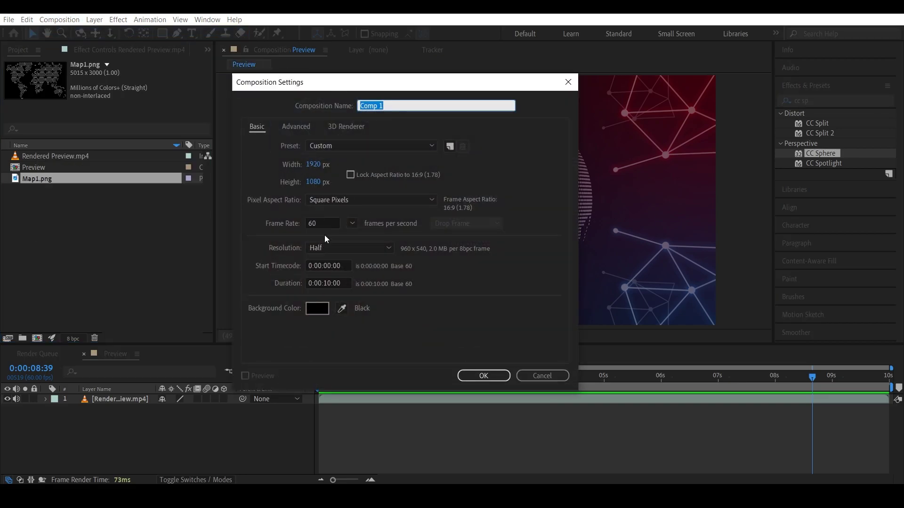
left_click(493, 376)
left_click_drag(41, 179, 117, 415)
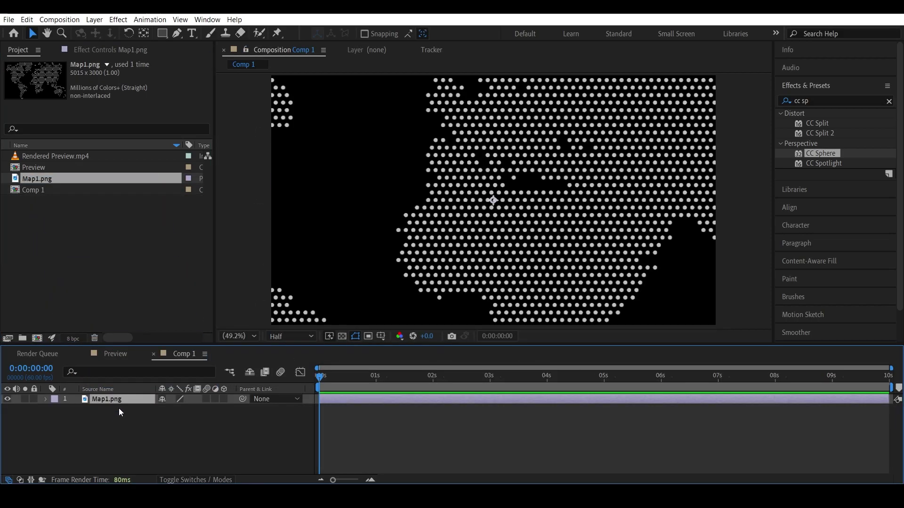
key("s")
left_click_drag(197, 409, 173, 405)
key("ctrl+z")
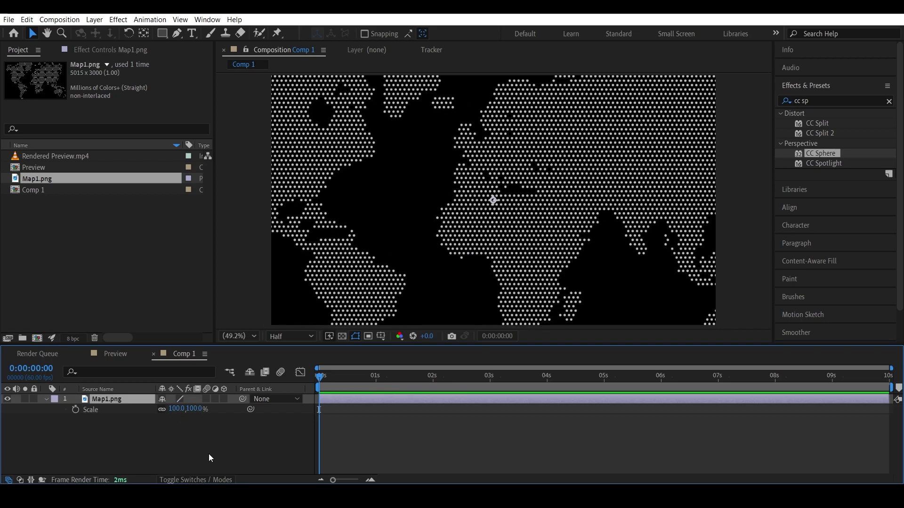
- Pre-compose the Map1.png layer as "Map", leaving all attributes in Comp 1
right_click(108, 402)
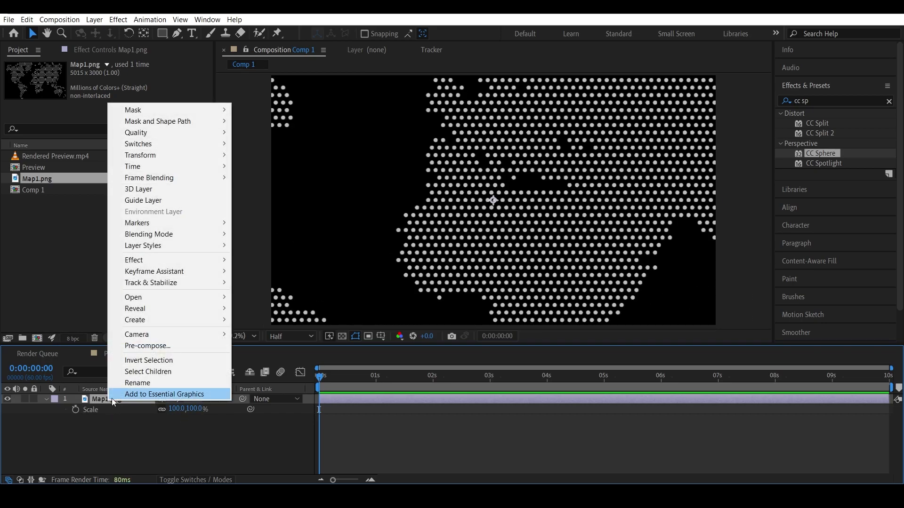
left_click(144, 346)
type("Map")
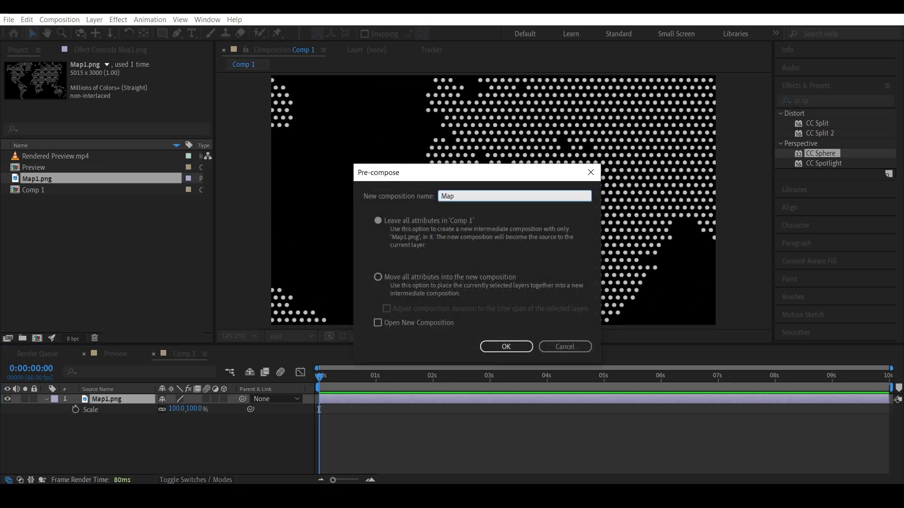
left_click(397, 221)
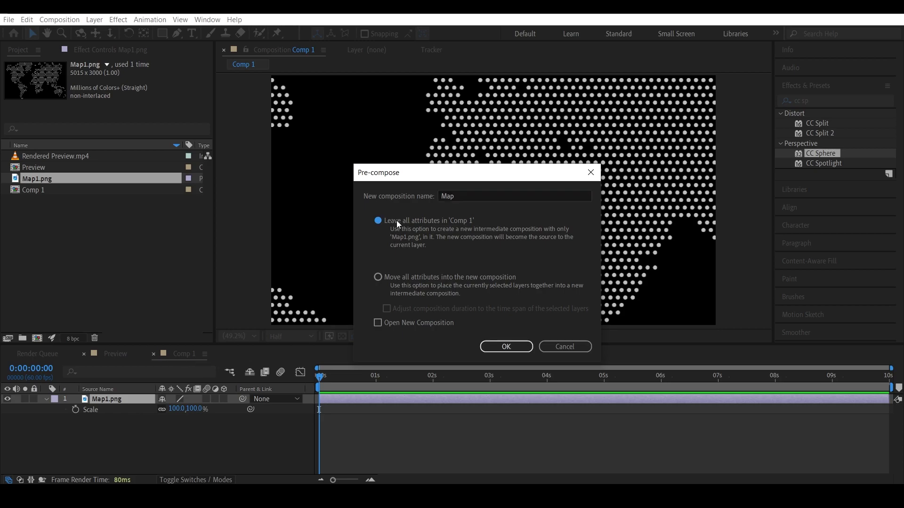
left_click(503, 345)
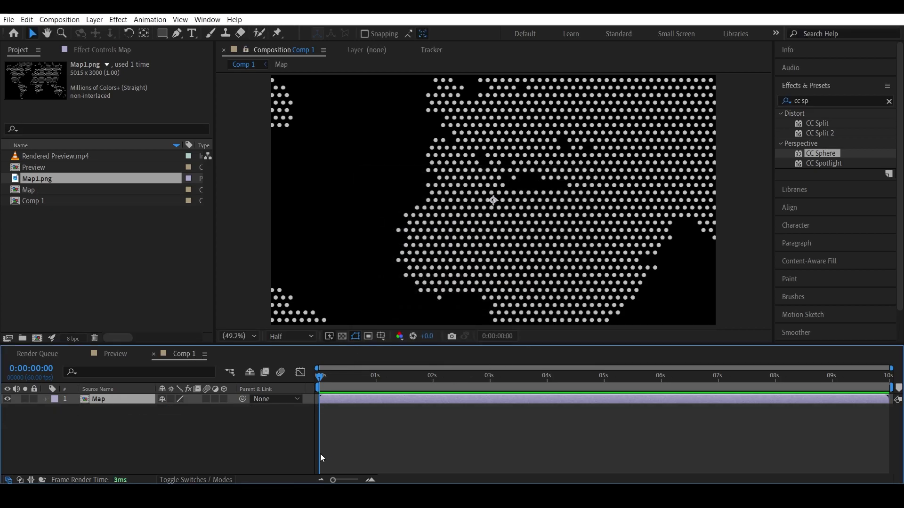
- Open the Map composition and set its width to 6000 px
double_click(99, 402)
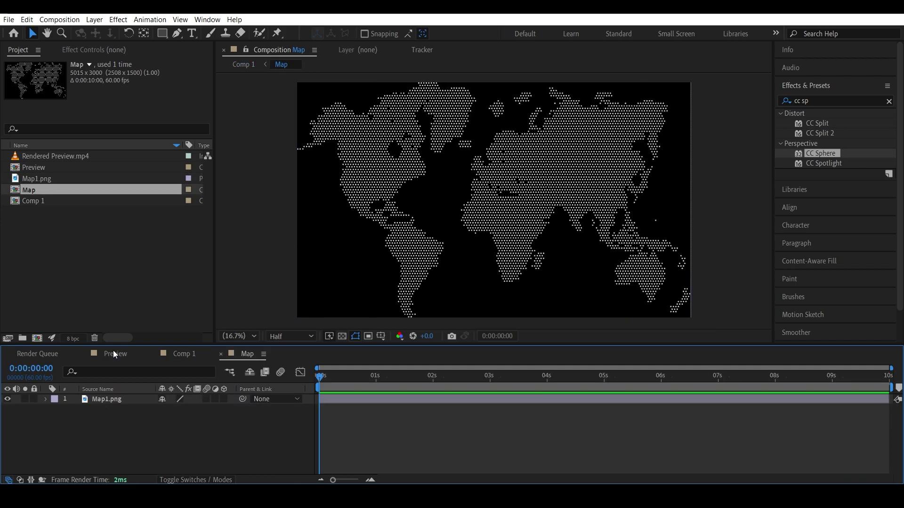
left_click(59, 19)
left_click(85, 47)
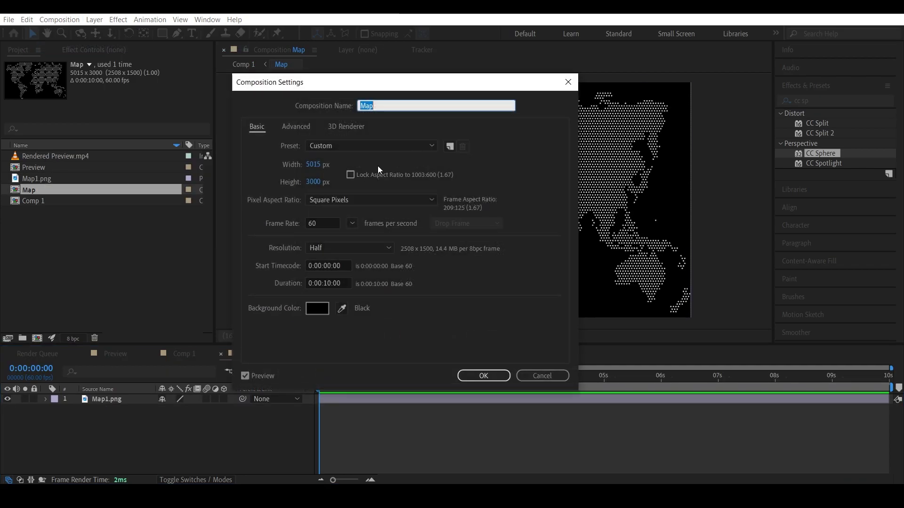
left_click(321, 164)
type("6000")
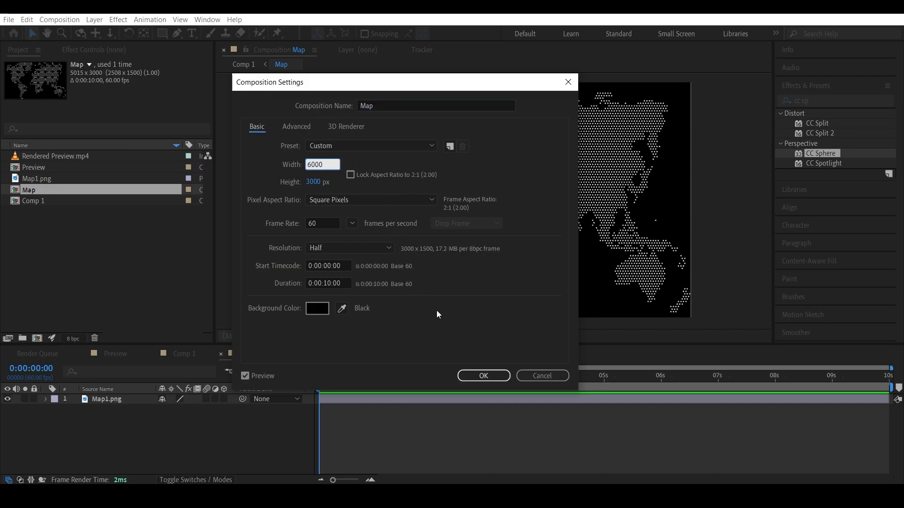
left_click(487, 375)
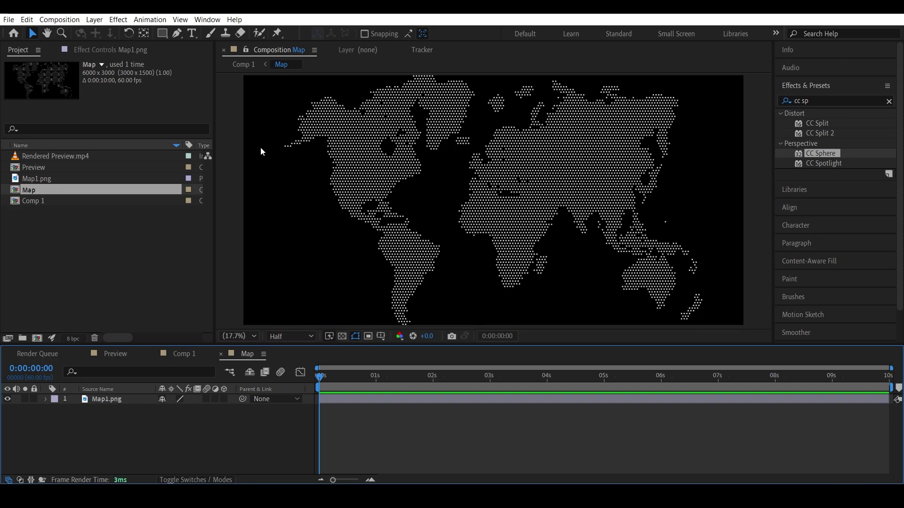
- Duplicate the Map1.png layer and move the copy horizontally beside the original, to an X position of about 7842
left_click(115, 399)
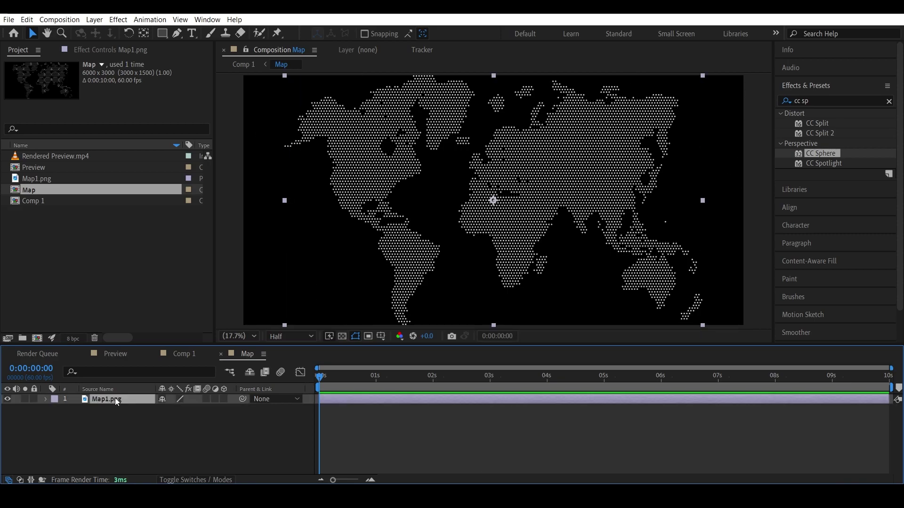
left_click(27, 19)
left_click(83, 149)
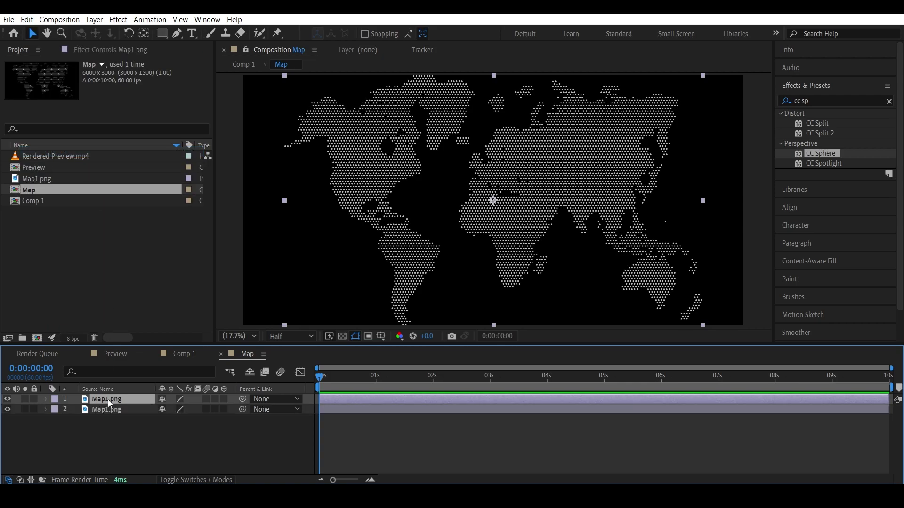
key("p")
left_click_drag(161, 408, 166, 444)
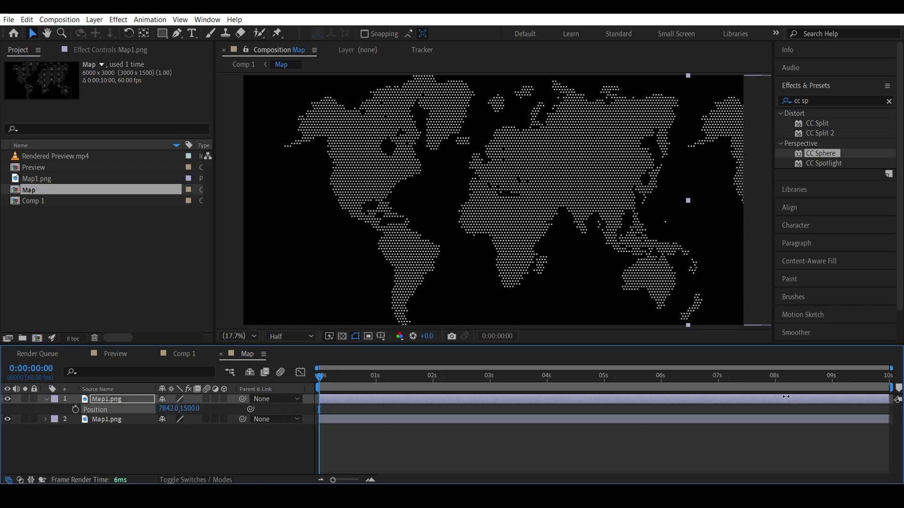
- Duplicate the shifted map copy and move the new copy farther along the row, to an X position of about 12816
left_click(126, 399)
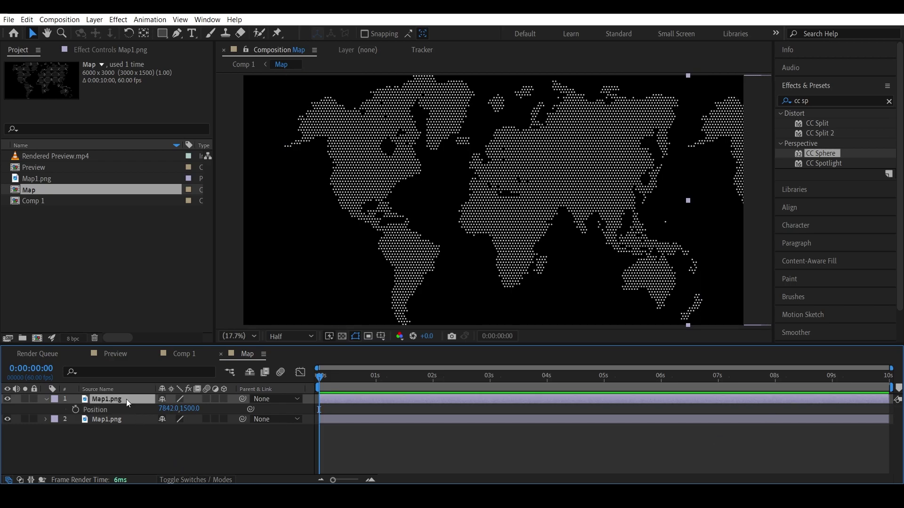
key("ctrl+d")
scroll(462, 226, "down", 4)
key("p")
left_click_drag(162, 410, 306, 424)
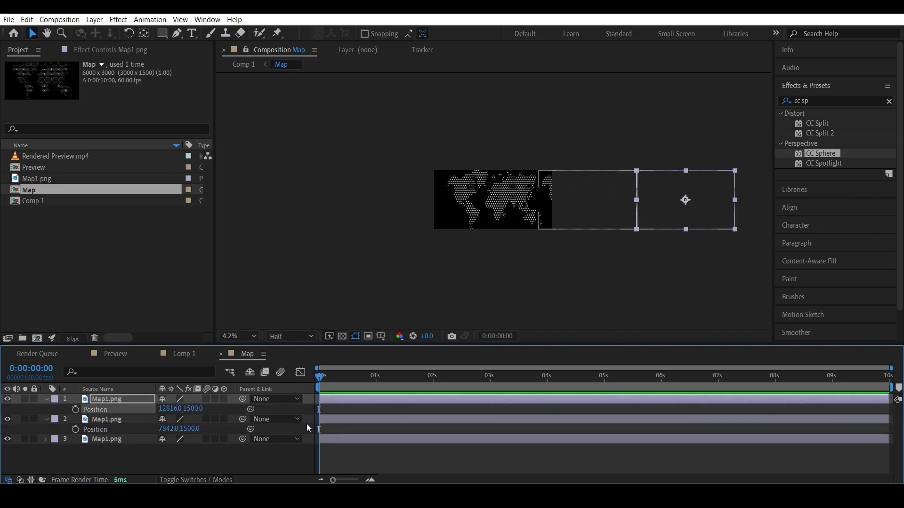
- Parent the two duplicated map layers to the original Map1.png layer and show the original's Position property
left_click(123, 399)
left_click(122, 419, "shift")
left_click(121, 441)
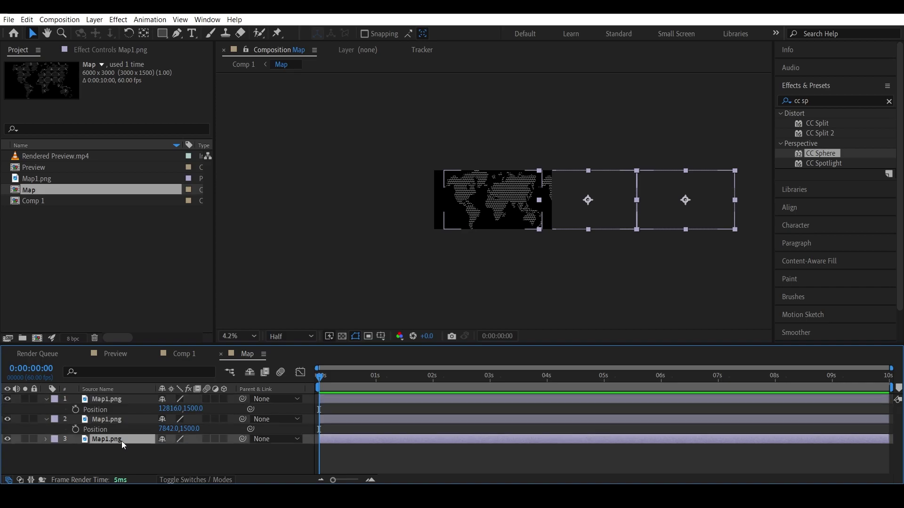
left_click(111, 419)
left_click(114, 399, "ctrl")
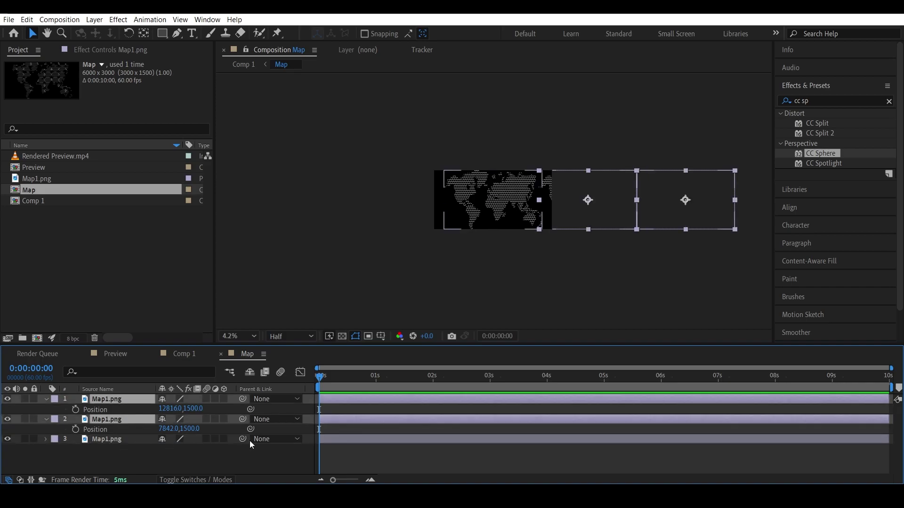
left_click_drag(243, 418, 103, 442)
left_click(103, 441)
key("p")
left_click_drag(188, 451, 184, 399)
key("ctrl+z")
left_click_drag(170, 449, 14, 454)
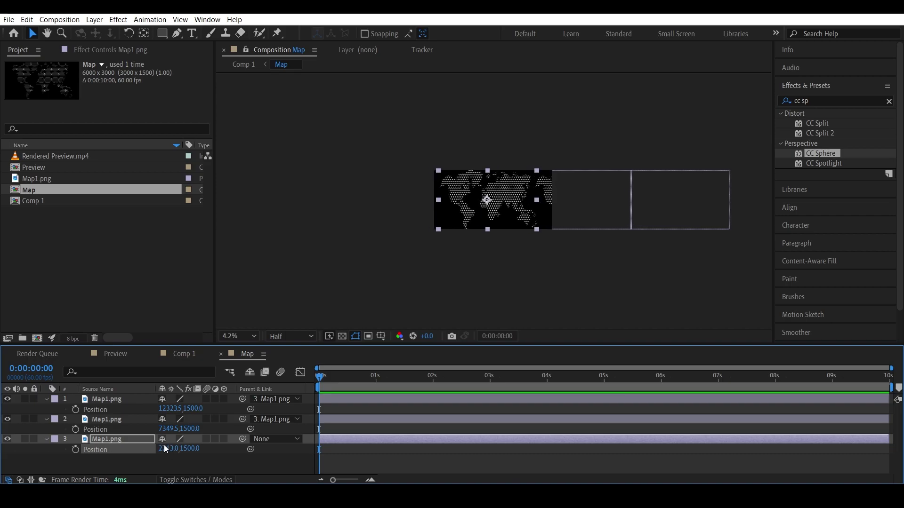
key("ctrl+z")
- Keyframe the original map layer's Position at the first frame, and set its X position to -7000 at the last frame
left_click(76, 449)
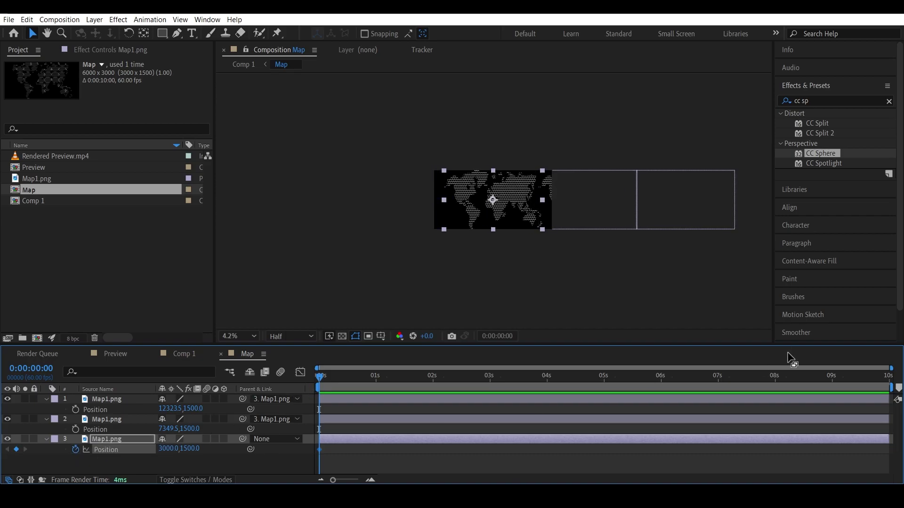
key("End")
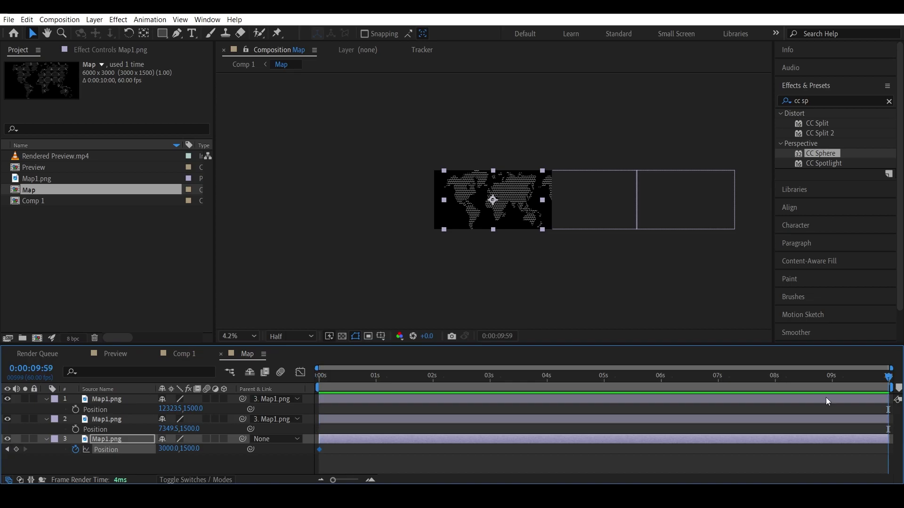
left_click(170, 449)
key("Return")
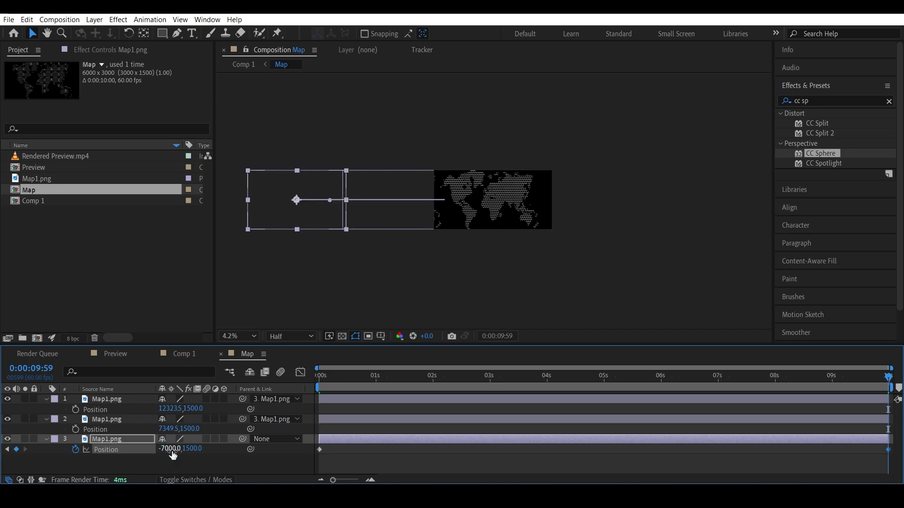
mouse_move(888, 378)
left_mouse_down()
mouse_move(276, 374)
mouse_move(888, 377)
mouse_move(319, 388)
mouse_move(888, 377)
left_mouse_up()
left_click(273, 468)
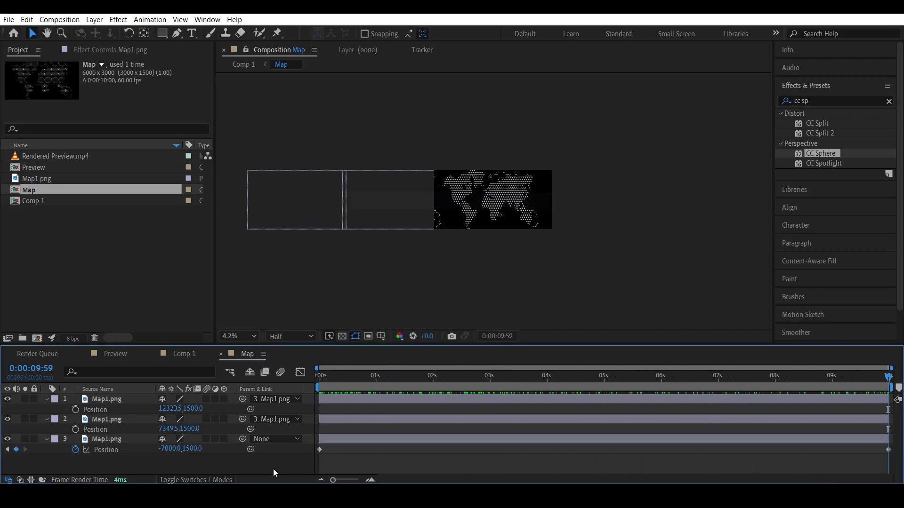
- In Comp 1, return to the first frame, set the Map layer's scale to 28%, and preview the scrolling map
left_click(186, 353)
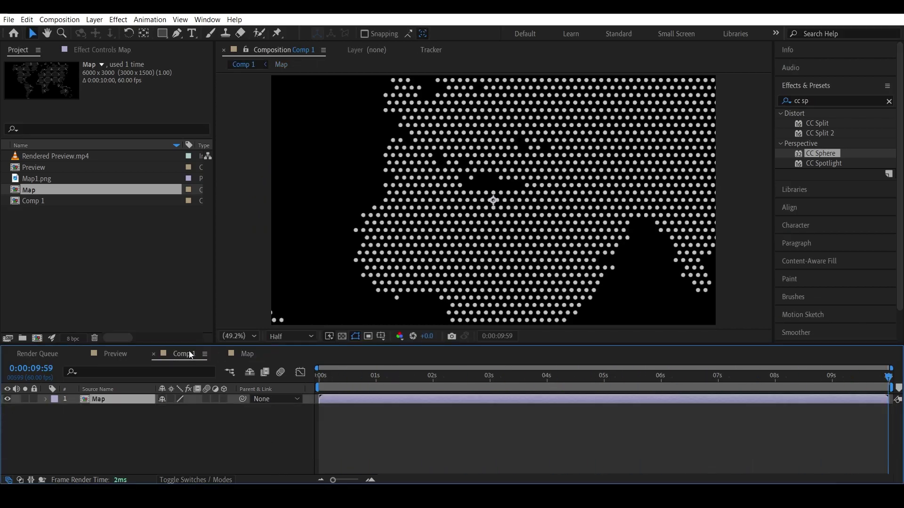
left_click_drag(332, 376, 313, 376)
key("s")
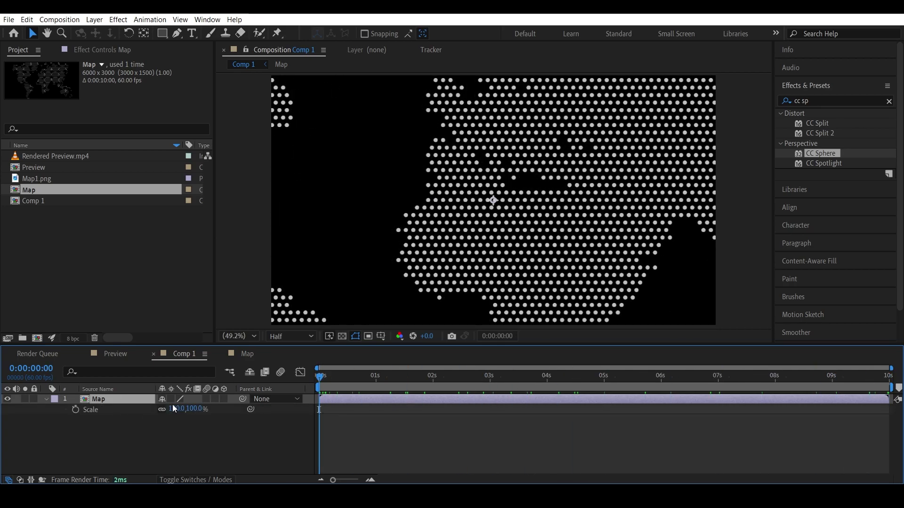
left_click(196, 409)
type("28")
key("Return")
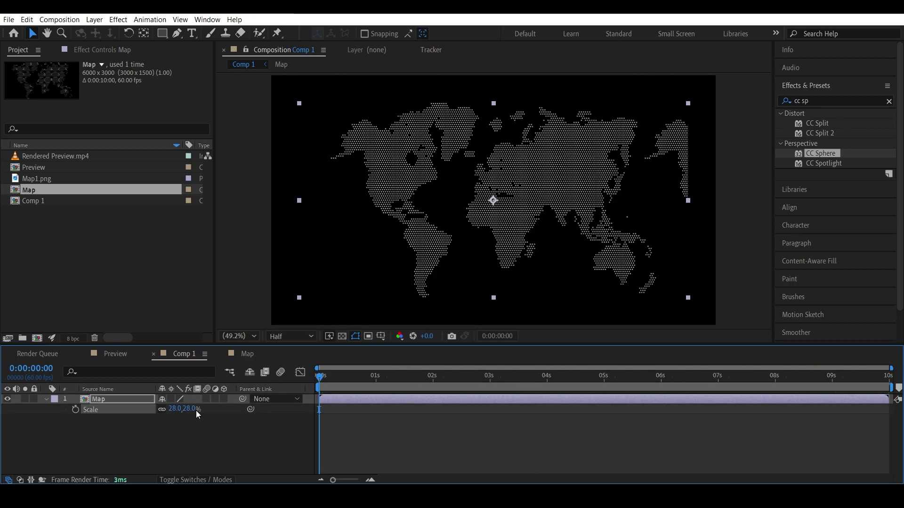
key("space")
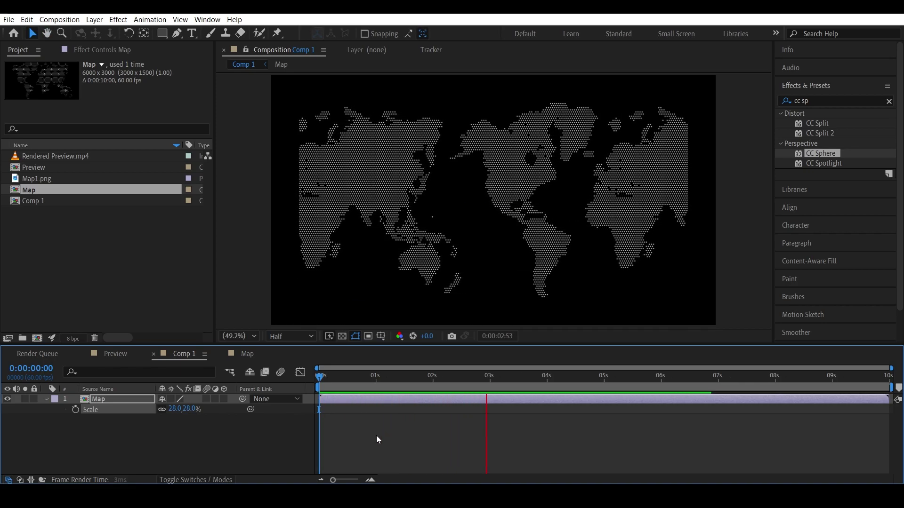
key("space")
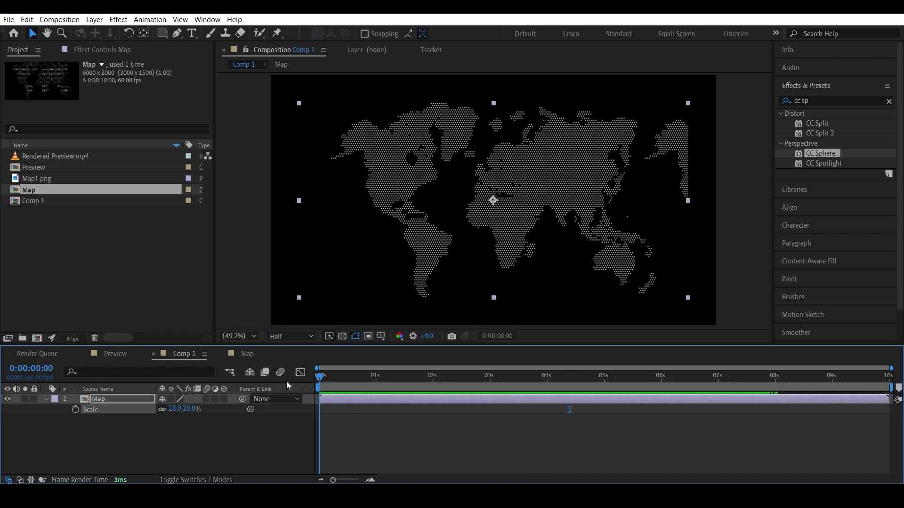
left_click(321, 434)
- Apply the CC Sphere effect to the Map layer in Comp 1
left_click(832, 101)
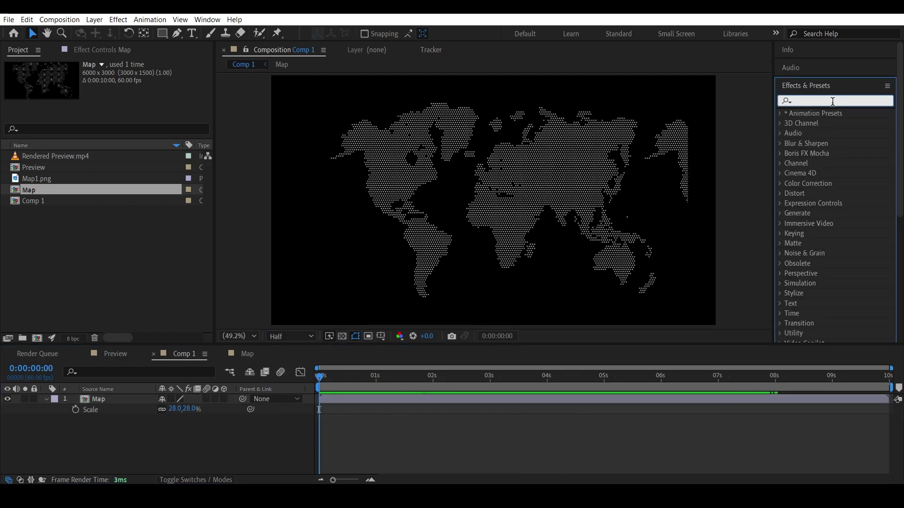
type("cc sphee")
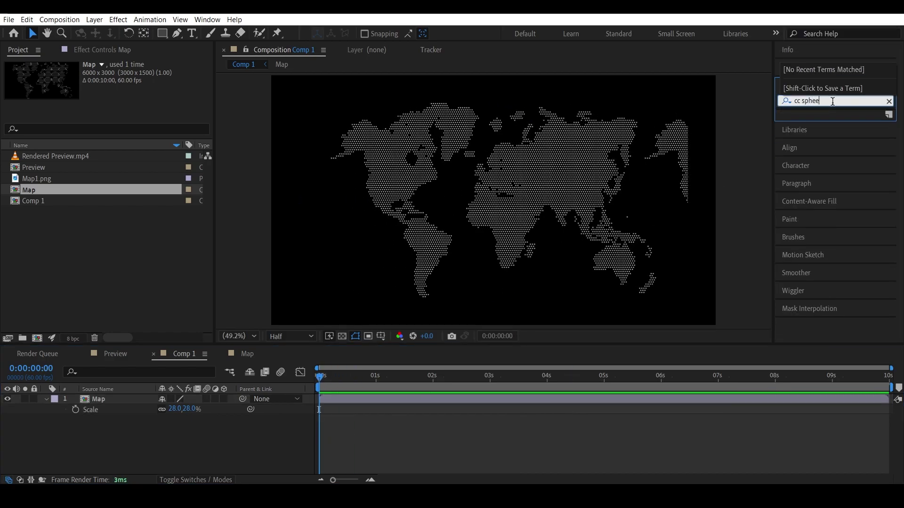
key("BackSpace")
type("re")
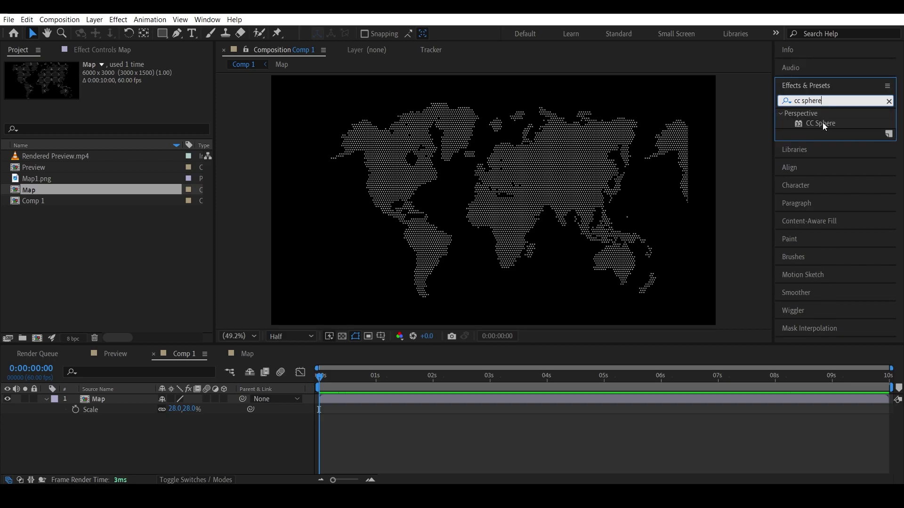
left_click_drag(822, 123, 106, 399)
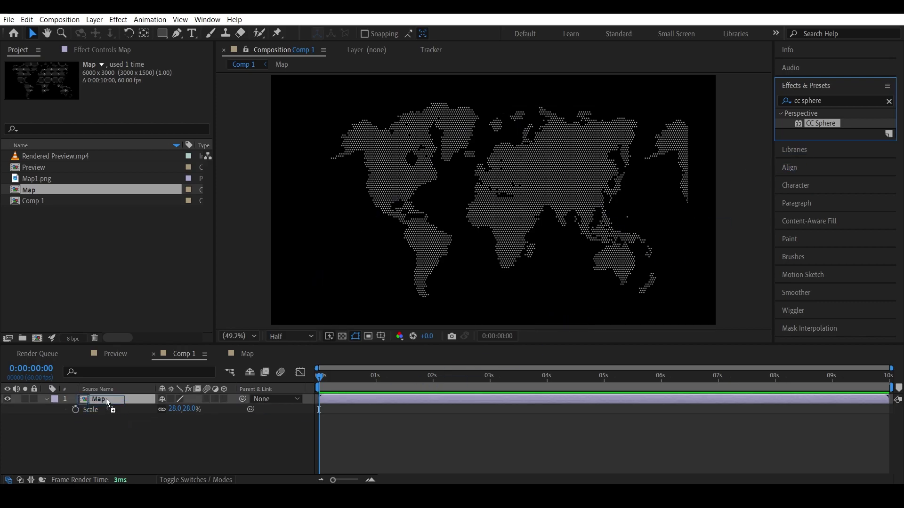
left_click_drag(106, 399, 106, 399)
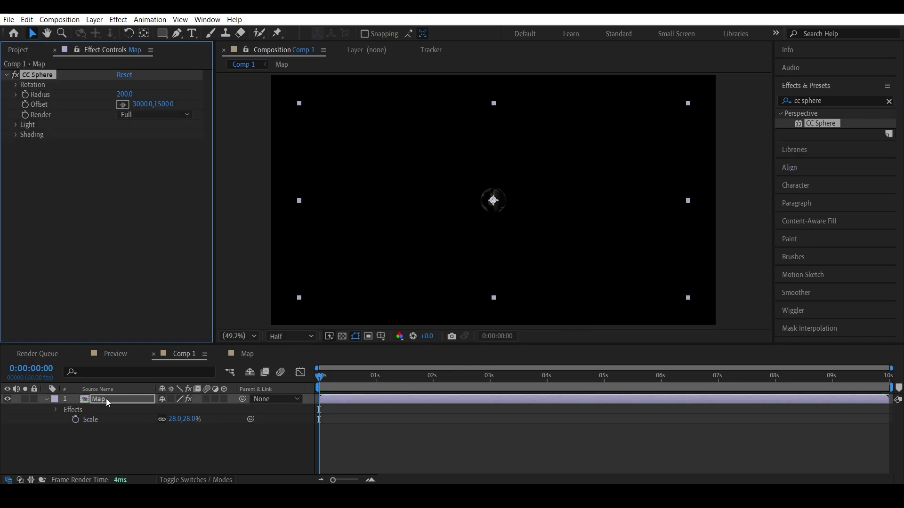
- Set the CC Sphere radius to 1524 and check the globe at the start of the timeline
left_click_drag(130, 95, 652, 135)
key("ctrl+z")
left_click(128, 95)
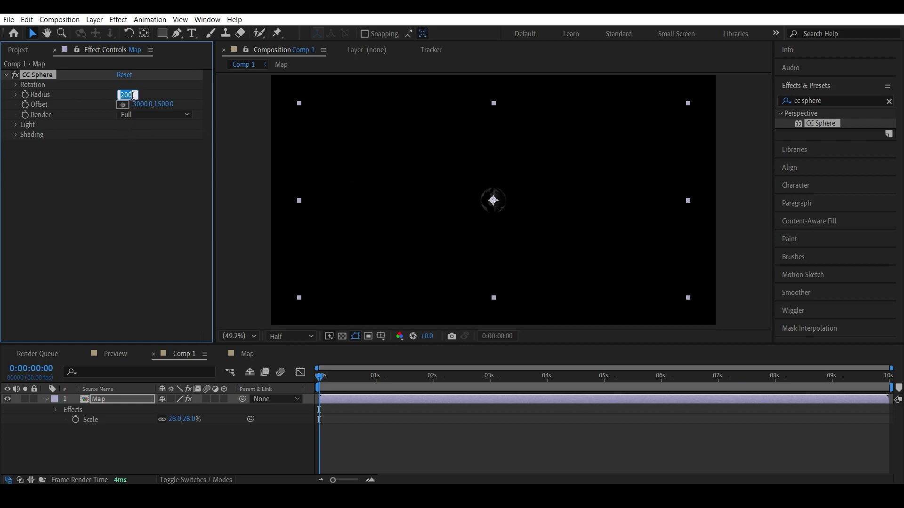
type("1524")
key("Return")
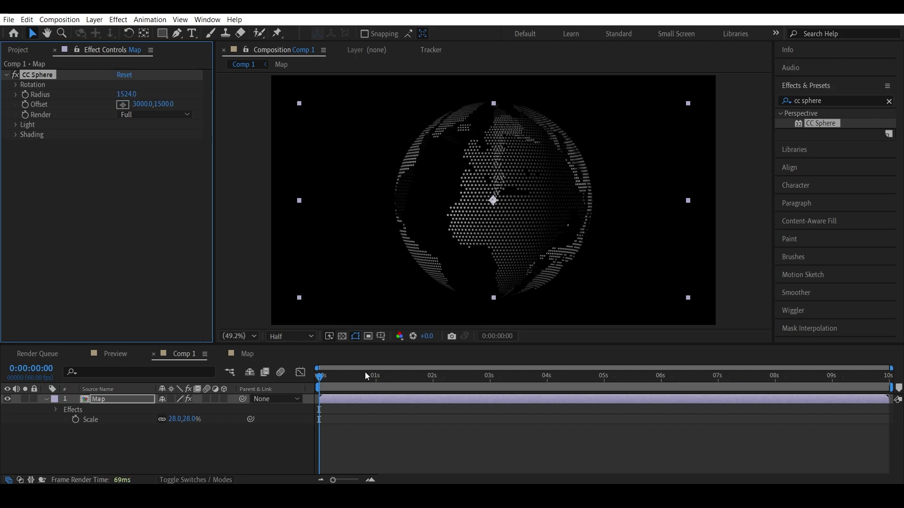
mouse_move(324, 383)
left_mouse_down()
mouse_move(716, 374)
mouse_move(315, 374)
left_mouse_up()
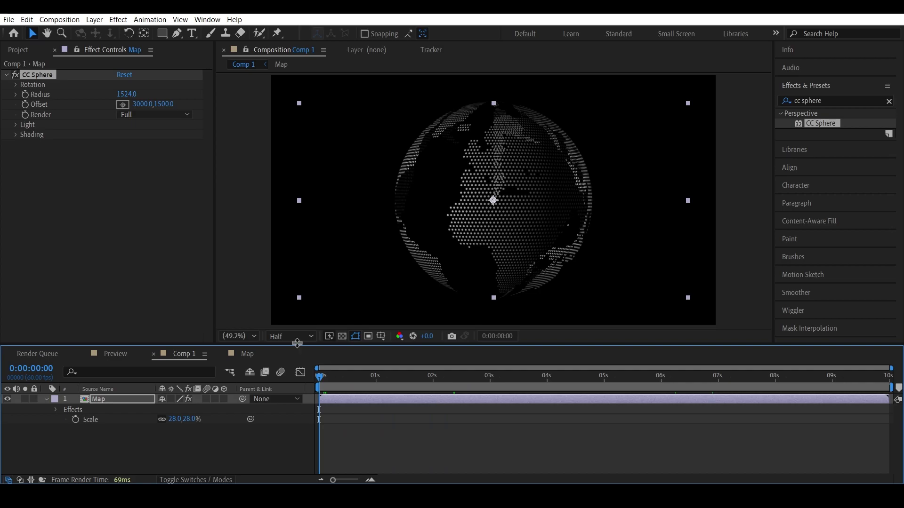
- Render only the outside of the sphere and set its light direction to 90°
left_click(159, 113)
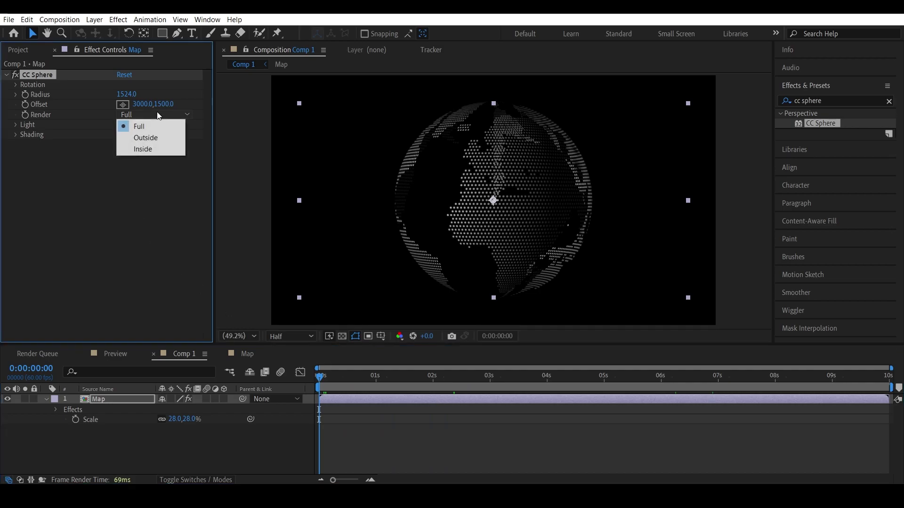
left_click(158, 136)
left_click(16, 124)
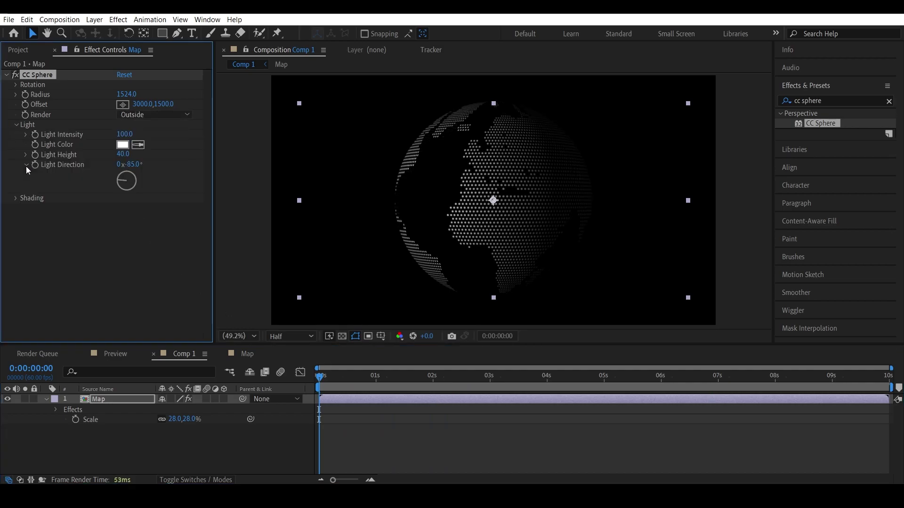
mouse_move(126, 188)
left_mouse_down()
mouse_move(135, 193)
mouse_move(109, 173)
mouse_move(107, 182)
mouse_move(137, 186)
left_mouse_up()
left_click(134, 161)
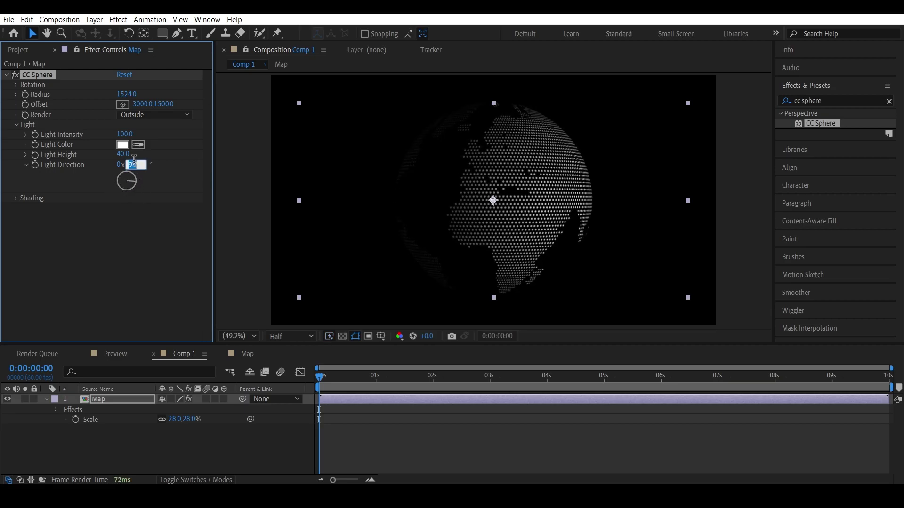
type("90")
key("Return")
- Preview the rotating globe in Comp 1 and collapse the Map layer's properties
left_click_drag(320, 376, 635, 376)
left_click_drag(578, 398, 300, 419)
left_click(271, 449)
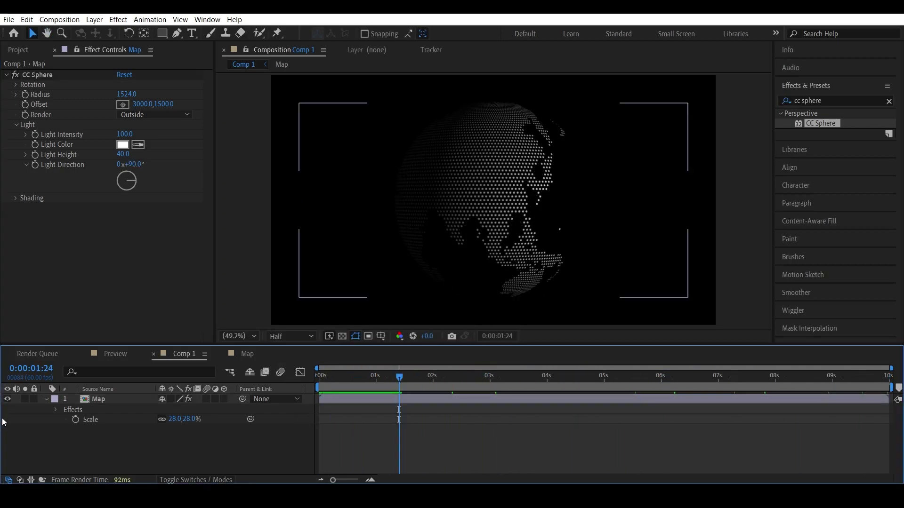
key("u")
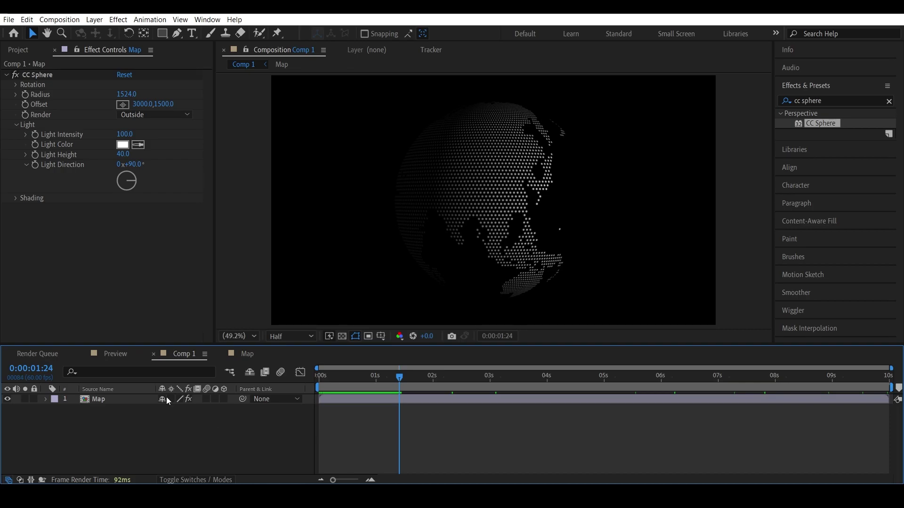
- Review the finished reference animation in the Preview composition, check the Map composition, and return to Comp 1
left_click(115, 354)
left_click_drag(319, 381, 492, 386)
key("Home")
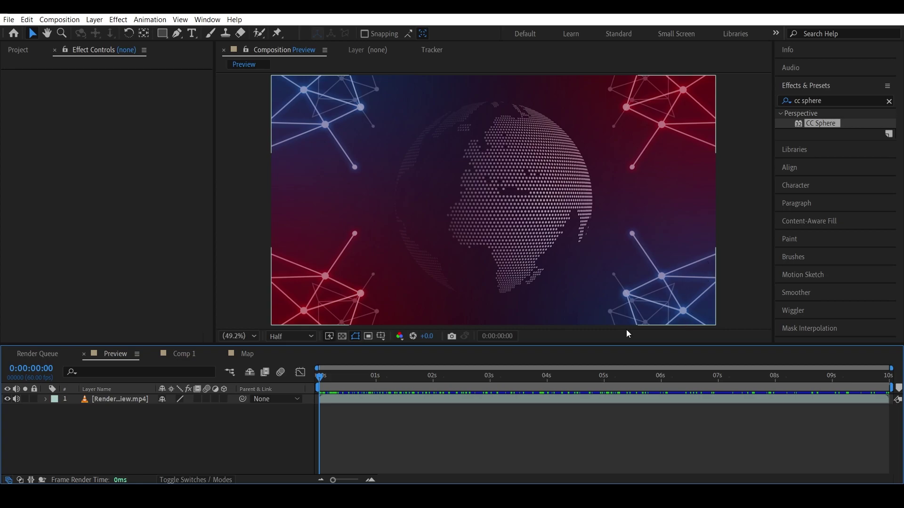
left_click(248, 354)
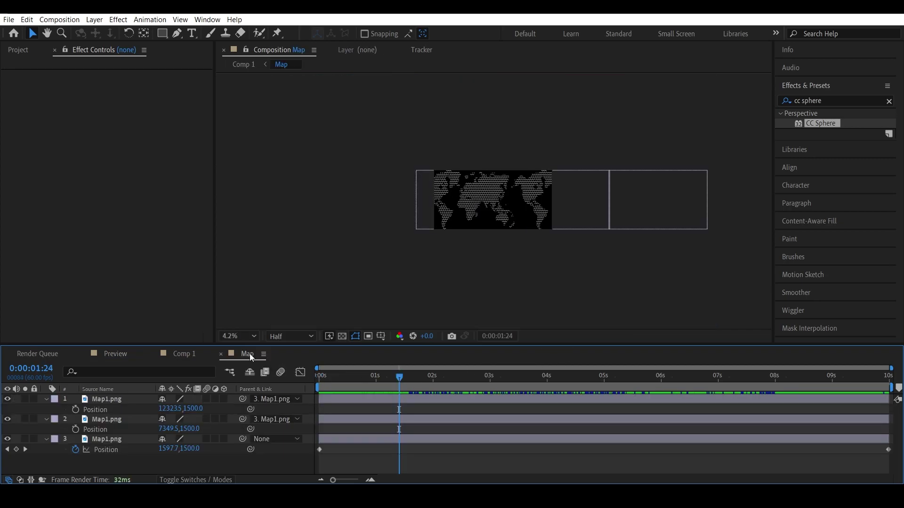
left_click(200, 353)
- With the Pen tool, draw an open V-shaped path from beyond the frame's right edge through about (1674, 869) to about (1424, 732)
left_click(177, 33)
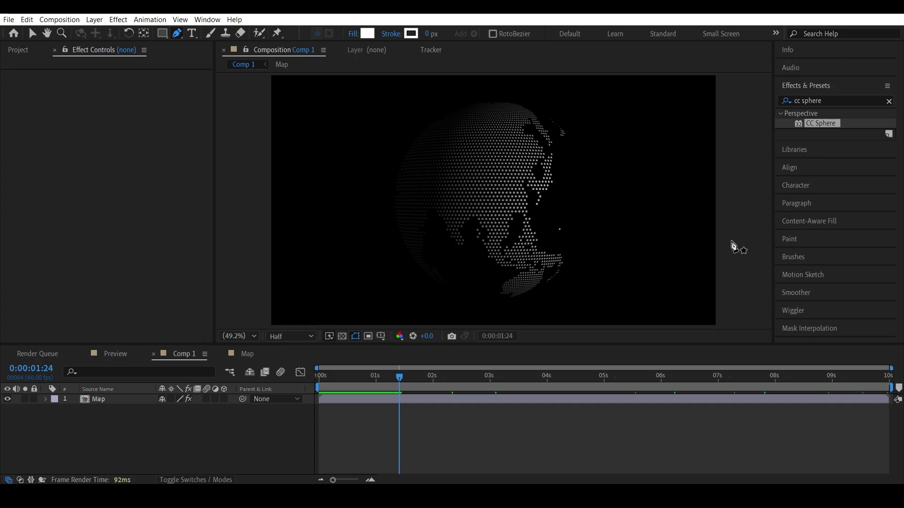
left_click(731, 241)
left_click(658, 276)
left_click(600, 245)
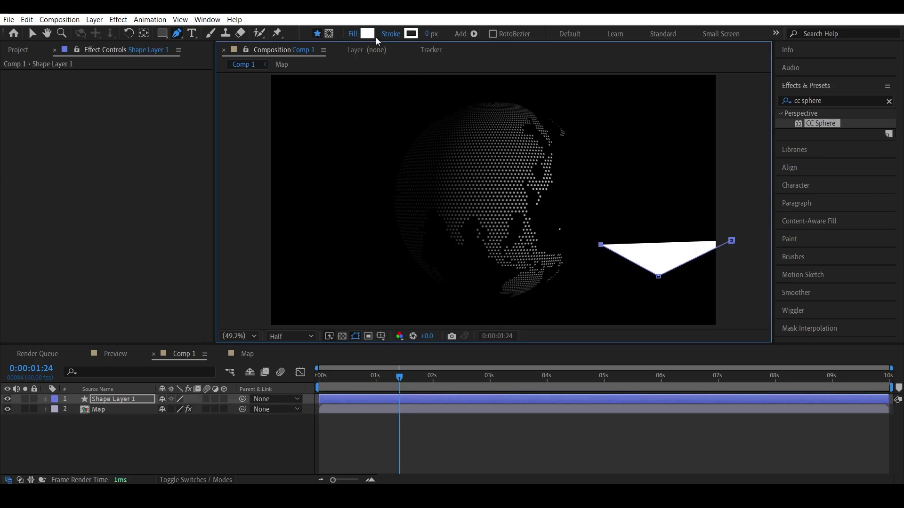
- Give the V-shaped path no fill and a 5 px stroke
left_click(360, 35)
left_click(392, 215)
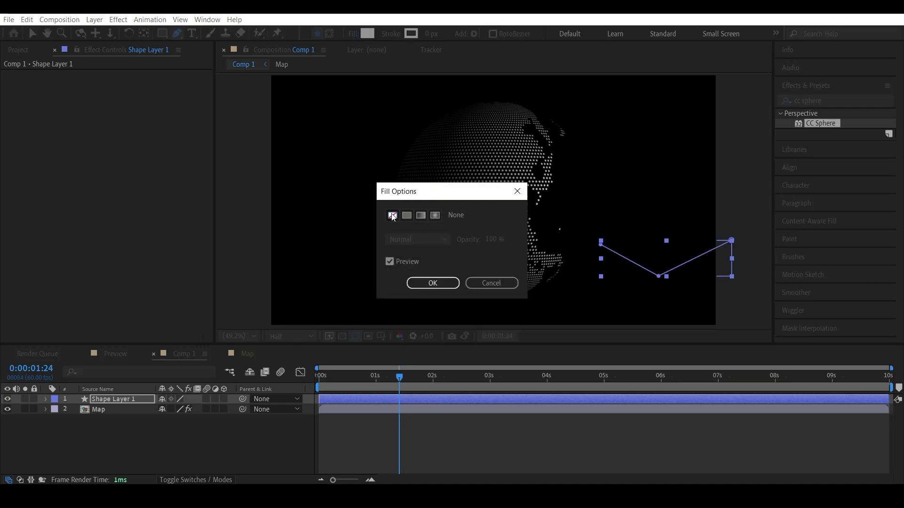
left_click(432, 283)
left_click_drag(429, 34, 443, 41)
left_click(430, 33)
type("5")
key("Return")
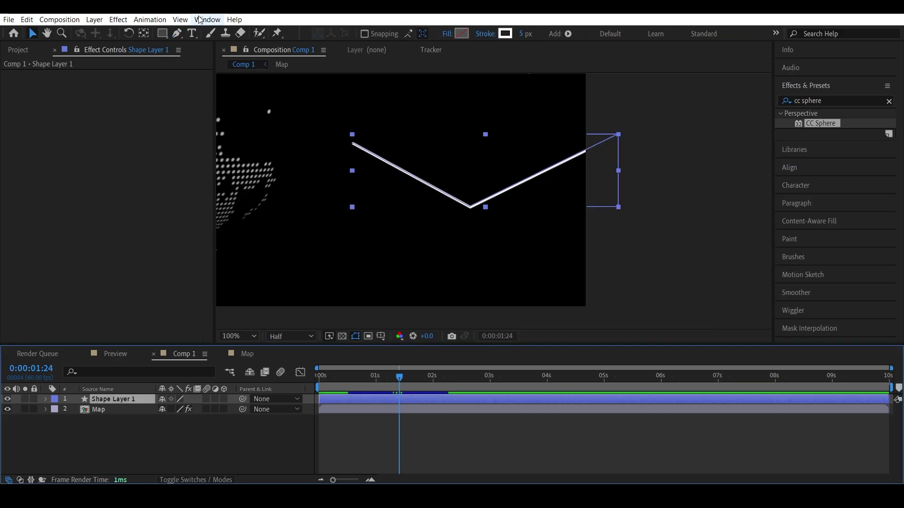
- Use Points Follow Nulls from the Create Nulls From Paths script on Shape Layer 1's path to create a controlling null for each point
left_click(199, 18)
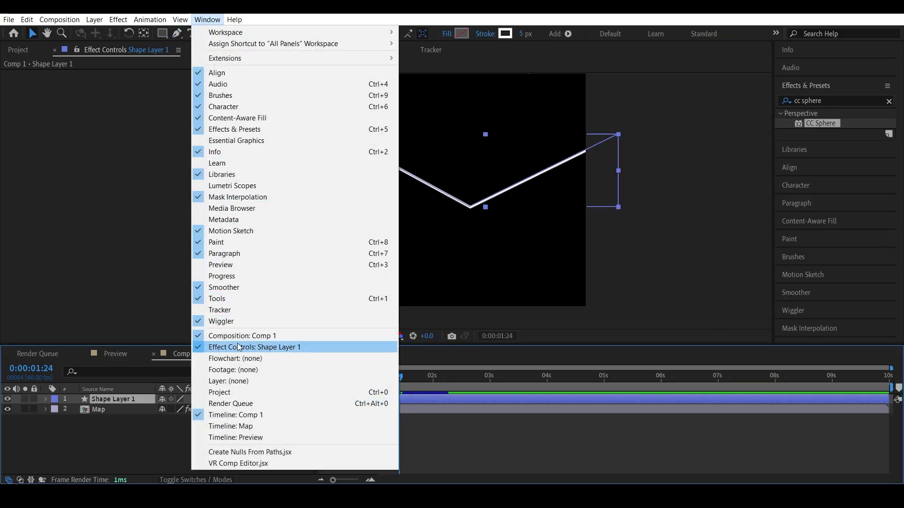
left_click(250, 451)
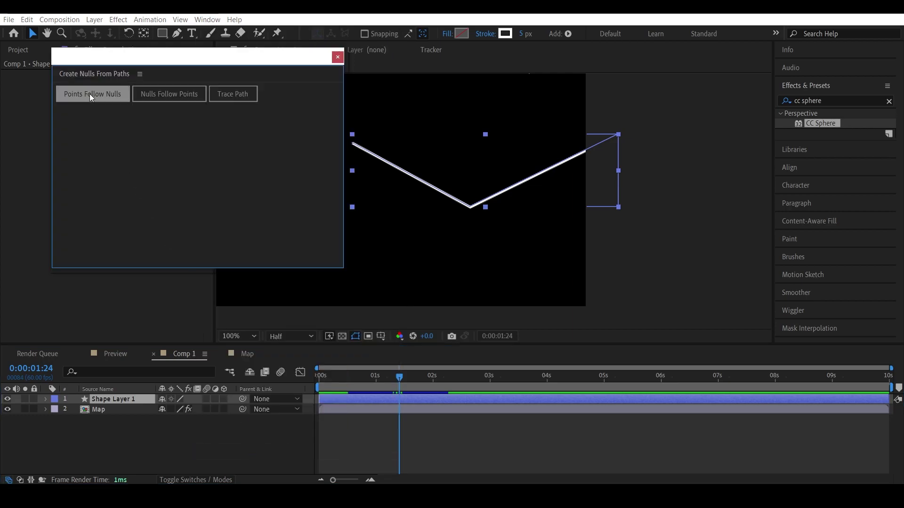
left_click(46, 397)
left_click(47, 398)
left_click(56, 409)
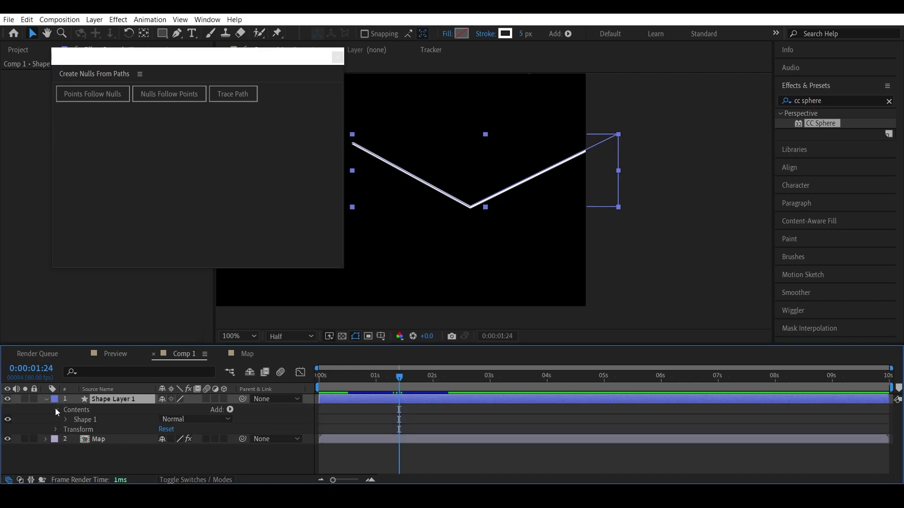
left_click(66, 419)
left_click(75, 429)
left_click(115, 440)
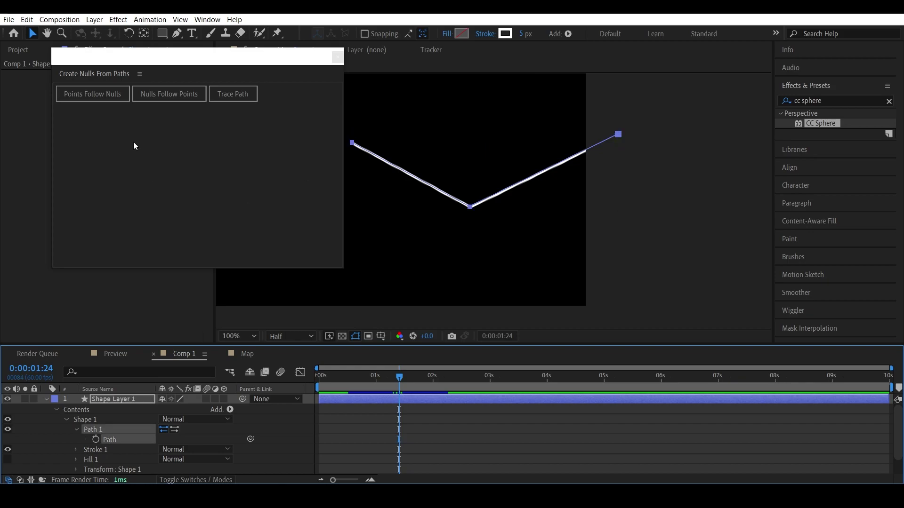
left_click(101, 97)
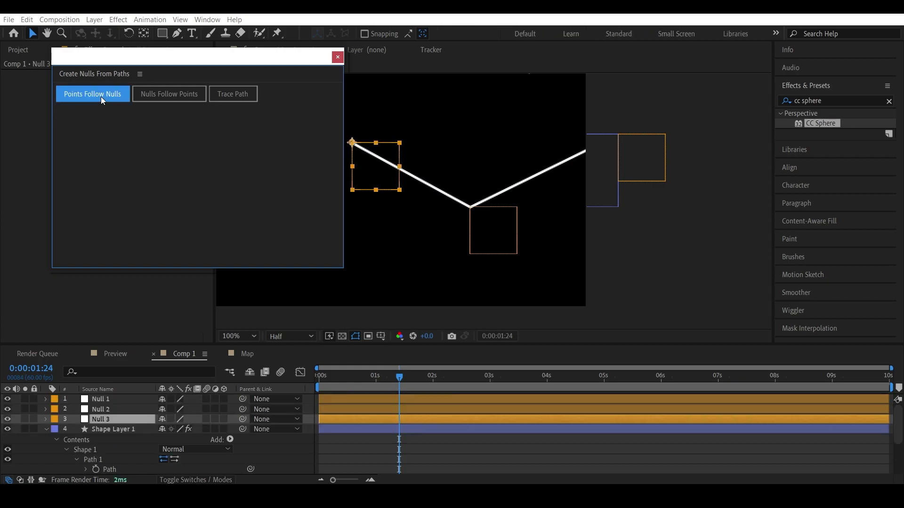
- Select the three nulls in turn to identify which path point each one controls
left_click(101, 410)
left_click(101, 400)
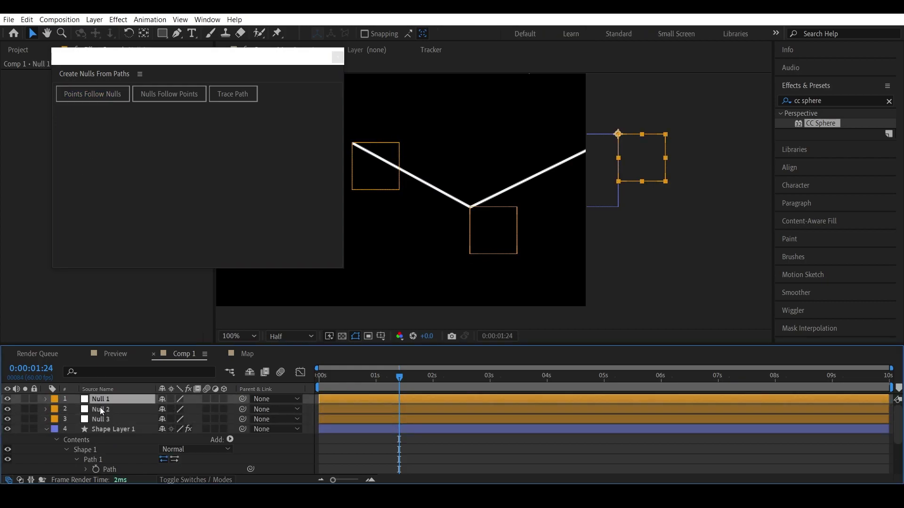
left_click(100, 409)
left_click(100, 419)
left_click(101, 410)
left_click(101, 401)
- Show the Position properties of Null 2 at the bend and Null 3 at the line's inner end
left_click(103, 410)
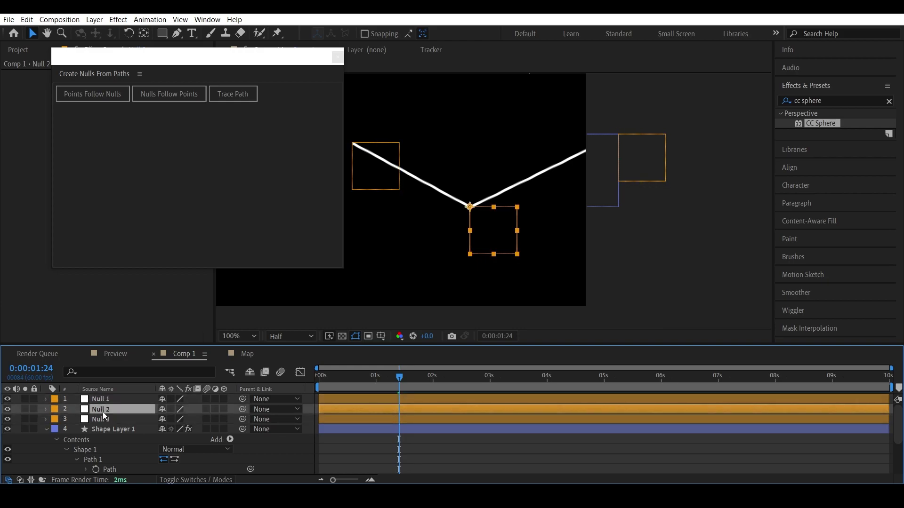
key("p")
mouse_move(187, 420)
left_mouse_down()
mouse_move(90, 398)
mouse_move(182, 404)
mouse_move(190, 423)
left_mouse_up()
left_click(113, 399)
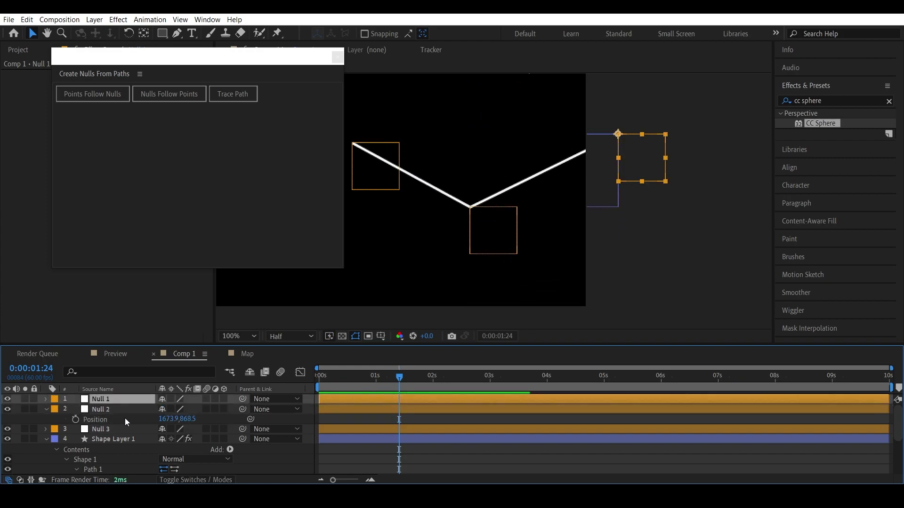
left_click(125, 430)
key("p")
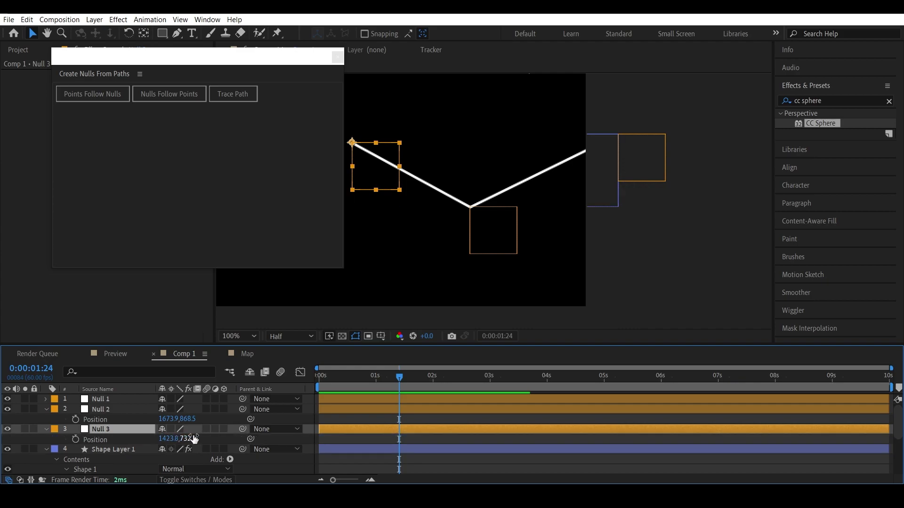
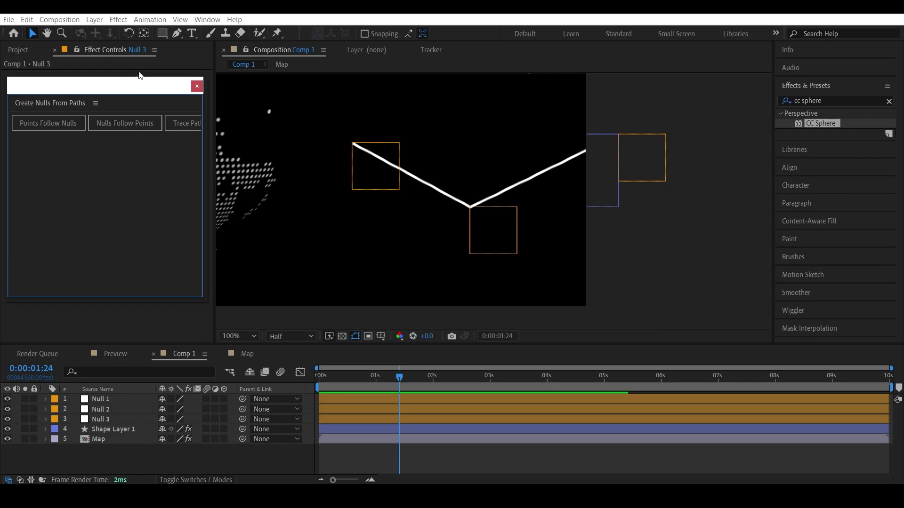
- Draw a closed triangle with the Pen tool from the V line's bend to the composition's right edge and a point below the bend
left_click(177, 33)
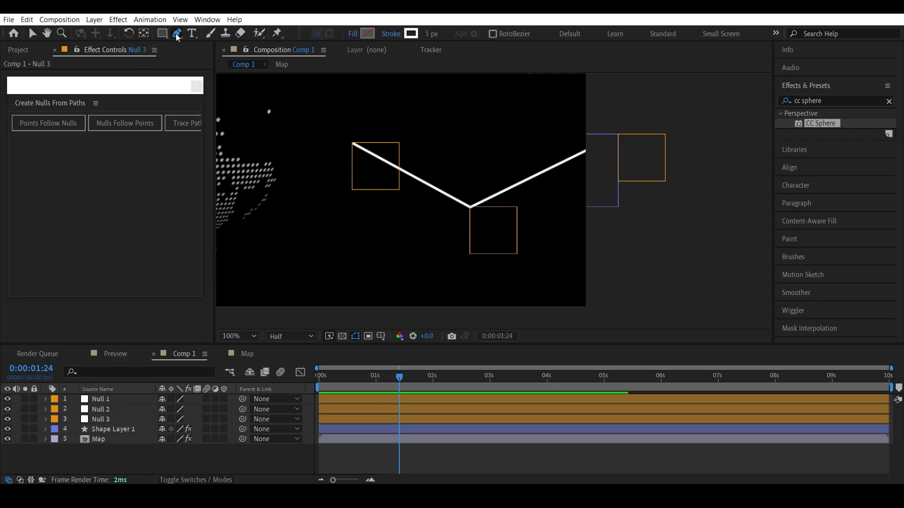
left_click(470, 207)
left_click(590, 226)
left_click(506, 255)
left_click(470, 207)
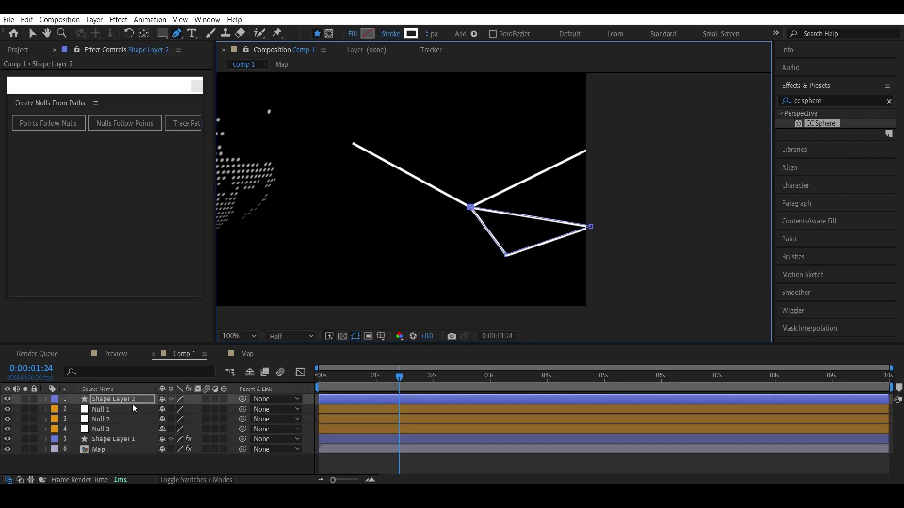
- Create controlling nulls for the new triangle by applying Points Follow Nulls to Shape Layer 2's path
left_click(46, 399)
left_click(56, 410)
left_click(66, 420)
left_click(92, 430)
left_click(48, 122)
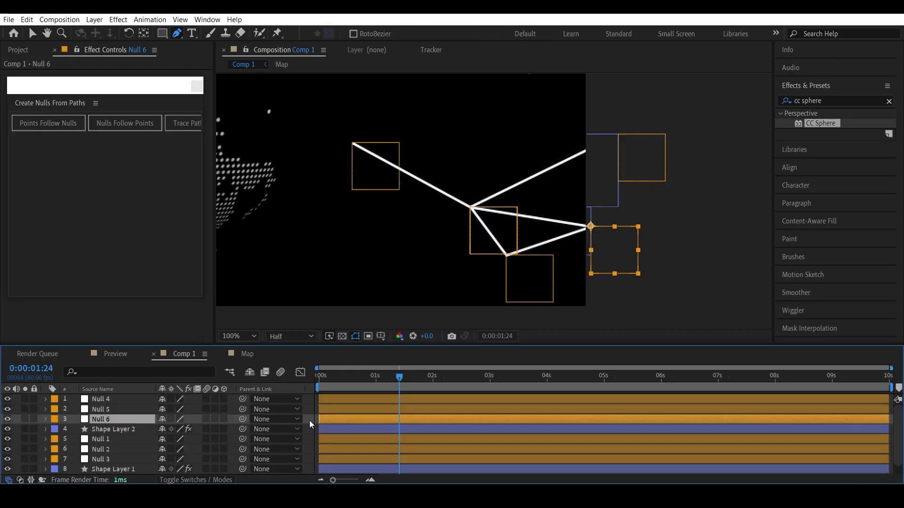
- Draw a second closed triangle from the first triangle's lower corner to two points just outside the composition's lower edge
key("F2")
left_click(506, 256)
left_click(591, 310)
left_click(477, 312)
left_click(506, 255)
- Apply Points Follow Nulls to Shape Layer 3's path, collapse the layer's properties and deselect everything
left_click(46, 400)
left_click(57, 409)
left_click(66, 420)
left_click(92, 430)
left_click(48, 123)
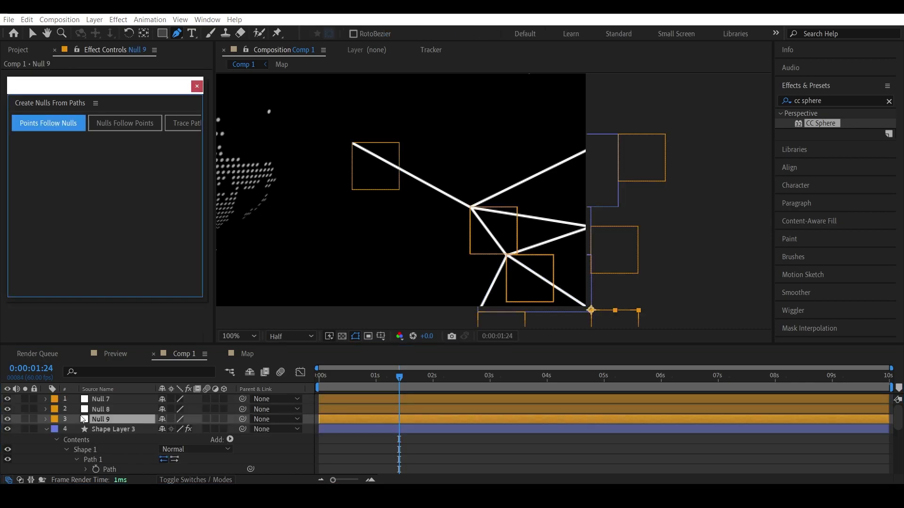
left_click(46, 429)
key("F2")
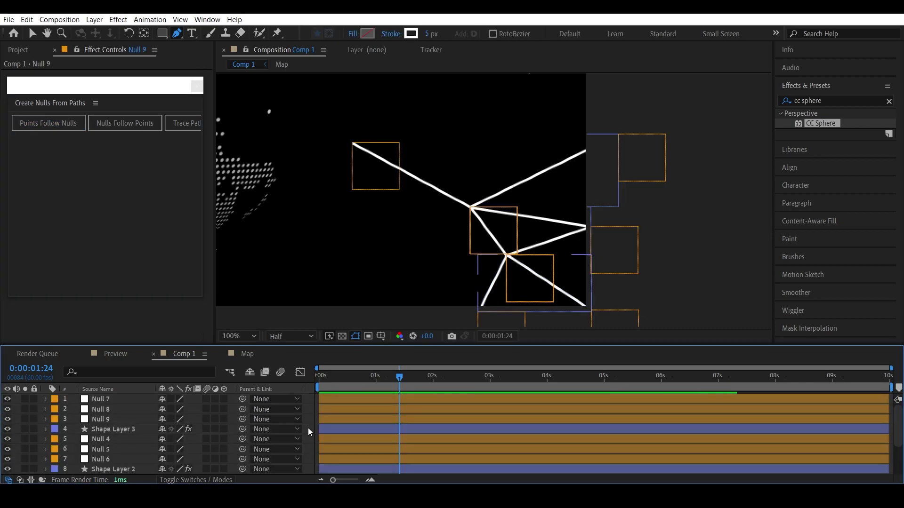
- Draw a four-point open path from the V's bend down past the lower edge to the triangles' shared corner, and create its point nulls
left_click(471, 207)
left_click(422, 251)
left_click(426, 316)
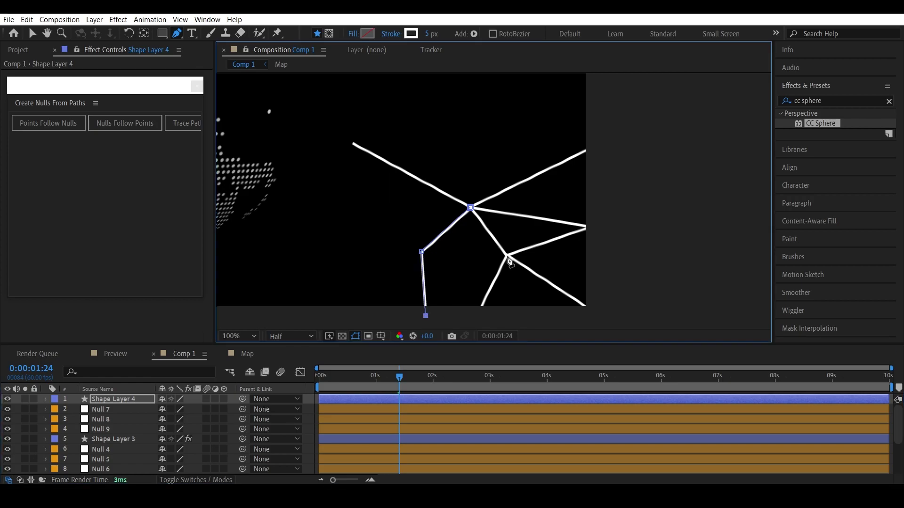
left_click(507, 256)
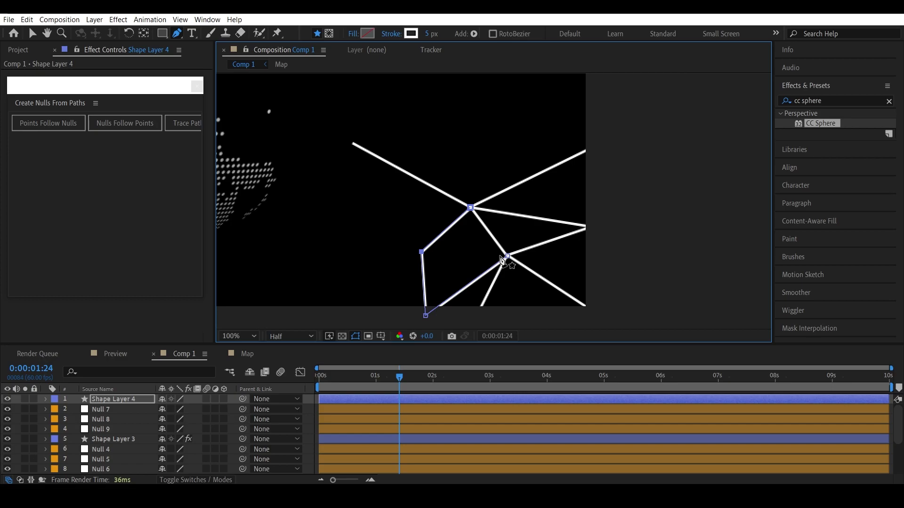
left_click(53, 126)
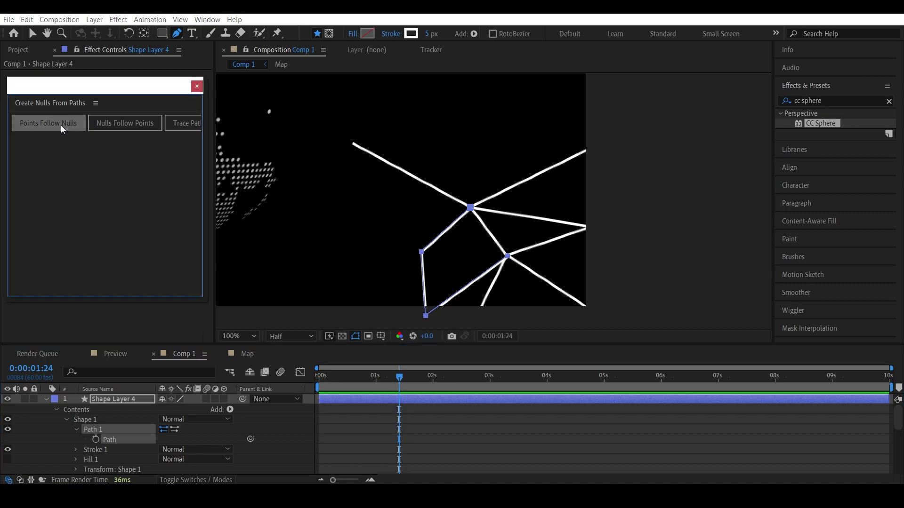
- Draw a line from the triangles' shared corner to the open path's left corner, create its point nulls, and close the script panel
left_click(508, 257)
left_click(422, 253)
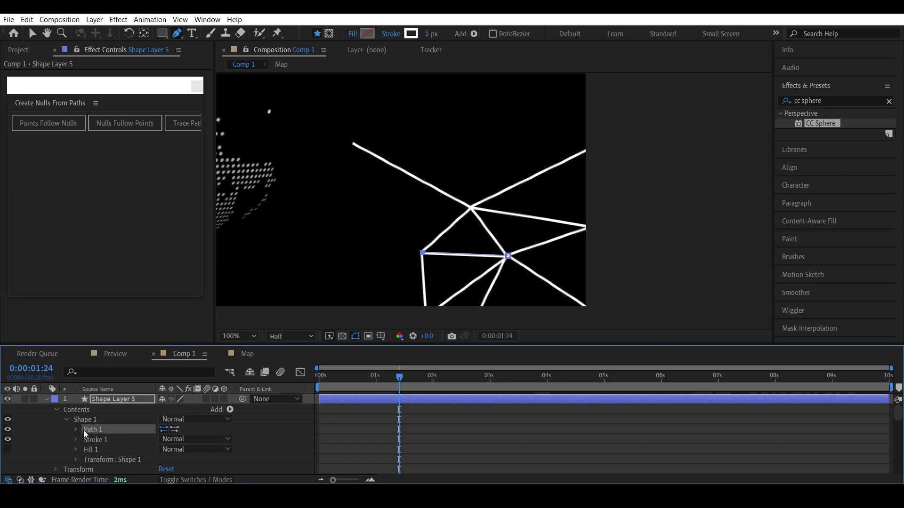
left_click(103, 440)
left_click(56, 125)
left_click(46, 420)
left_click(197, 86)
left_click(311, 441)
- Try moving Null 13 to position 1754, 941 and undo the change
left_click(111, 446)
scroll(112, 445, "down", 7)
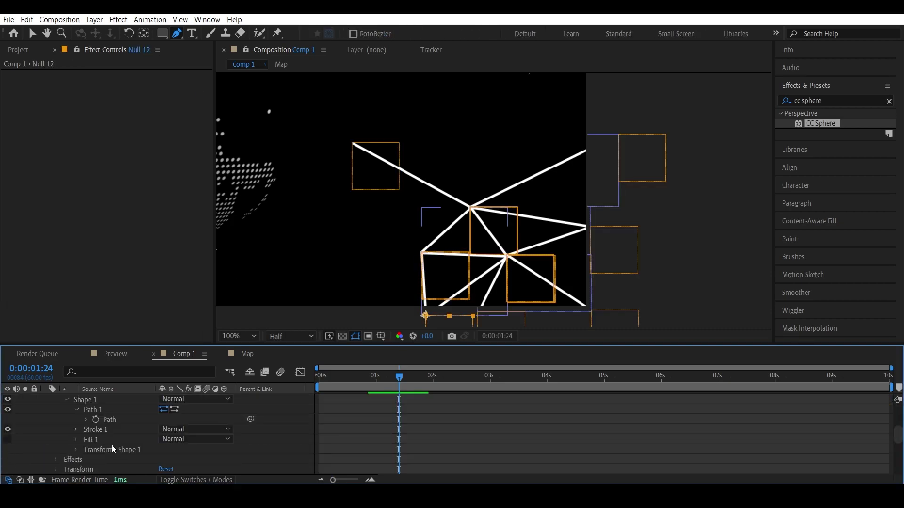
scroll(114, 417, "up", 7)
left_click(108, 442)
left_click(109, 429)
left_click(109, 458)
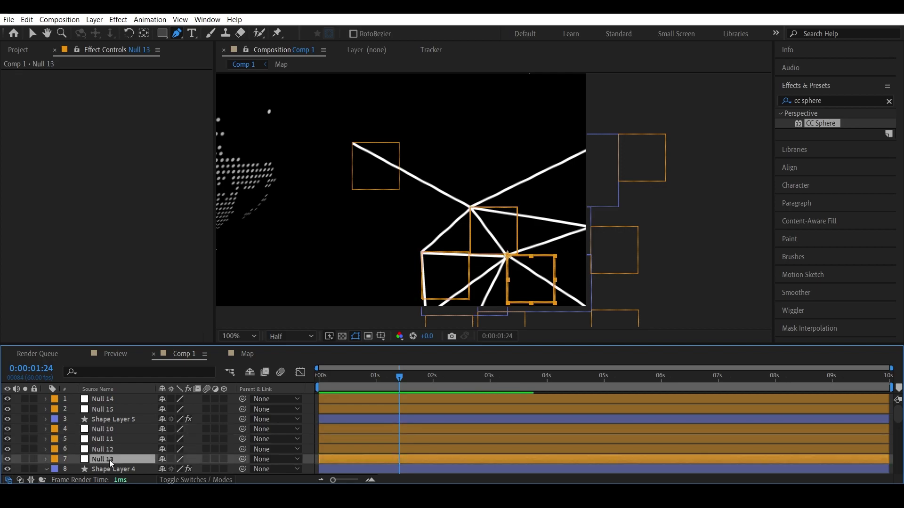
key("p")
left_click_drag(193, 473, 168, 480)
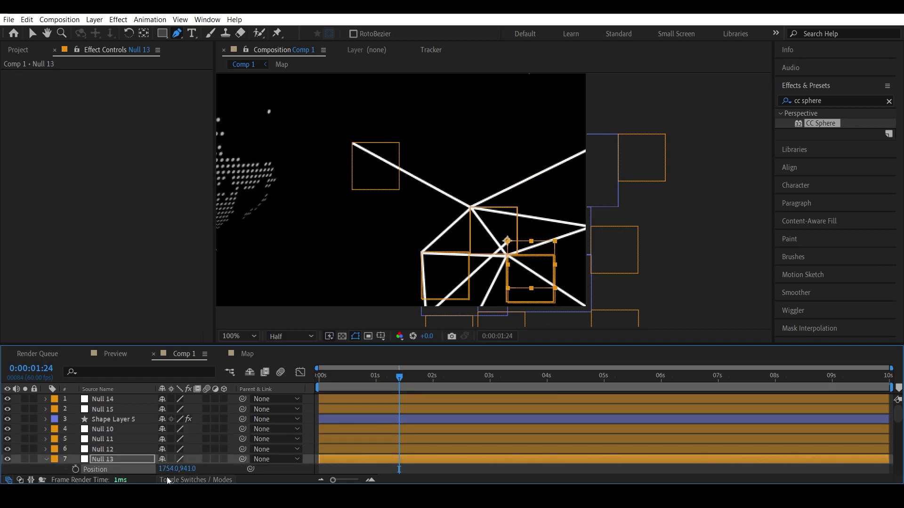
key("ctrl+z")
- Examine up close how the nulls and line ends overlap at the triangles' shared corner
scroll(529, 294, "up", 1)
key("space")
key("period")
key("g")
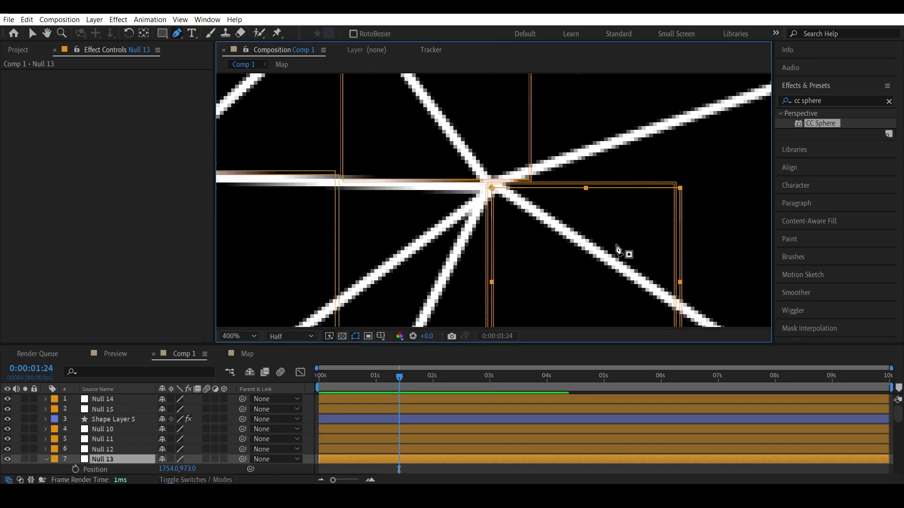
key("comma")
key("F2")
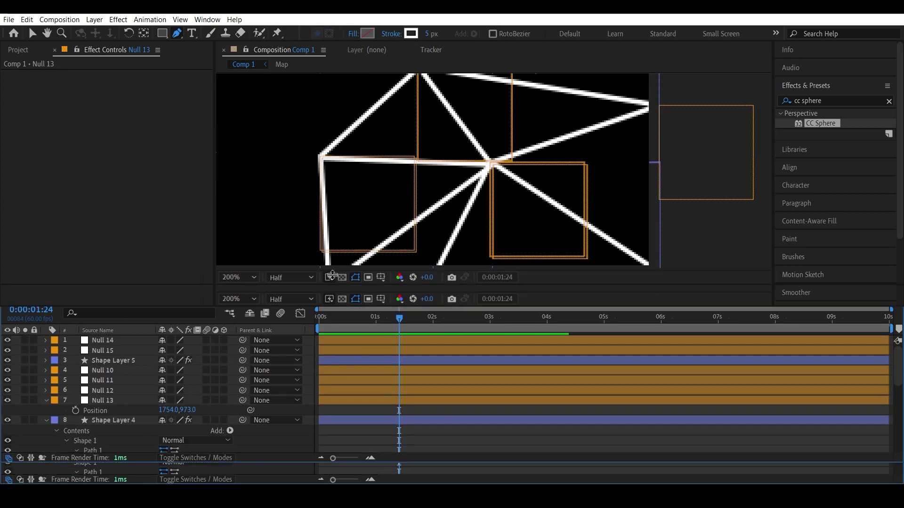
key("comma")
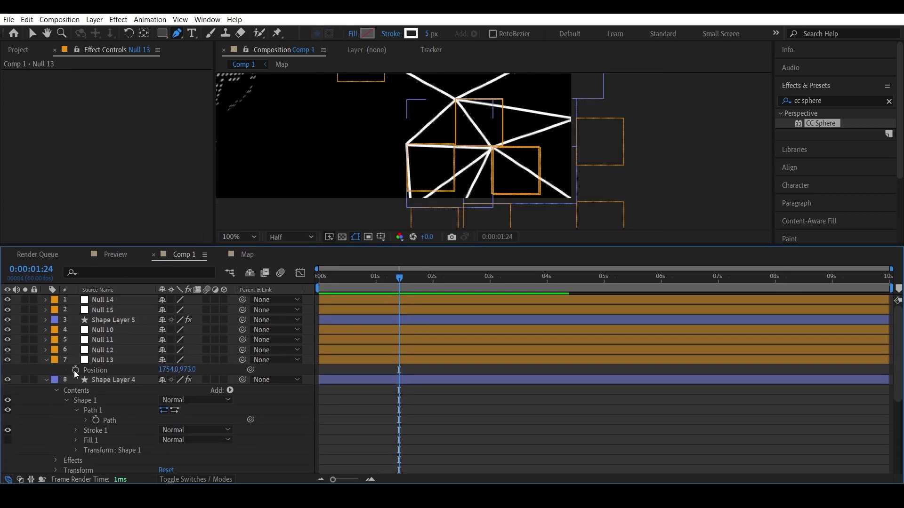
- Collapse the expanded properties of all layers in the timeline and deselect them
key("ctrl+a")
left_click(47, 359)
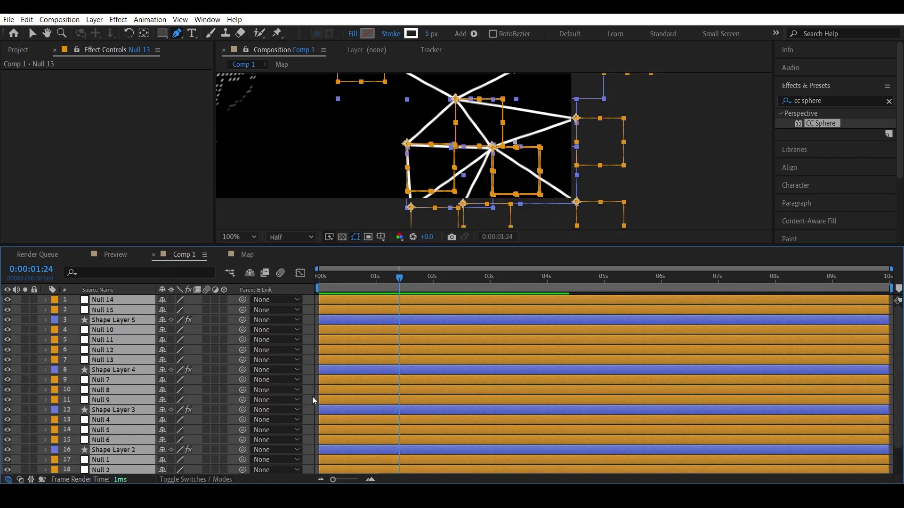
key("F2")
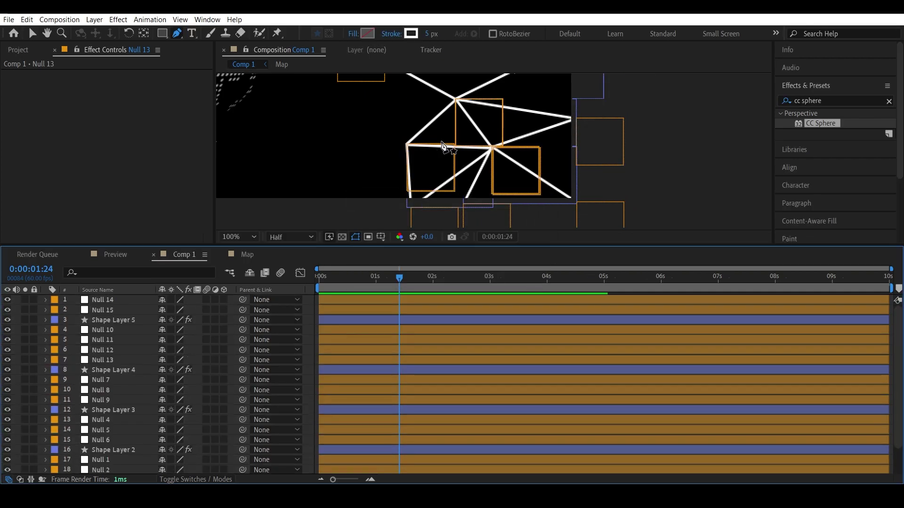
- Select Null 11 at the left corner and check Nulls 14 and 15 for one at the same point, keeping Null 15 selected
key("v")
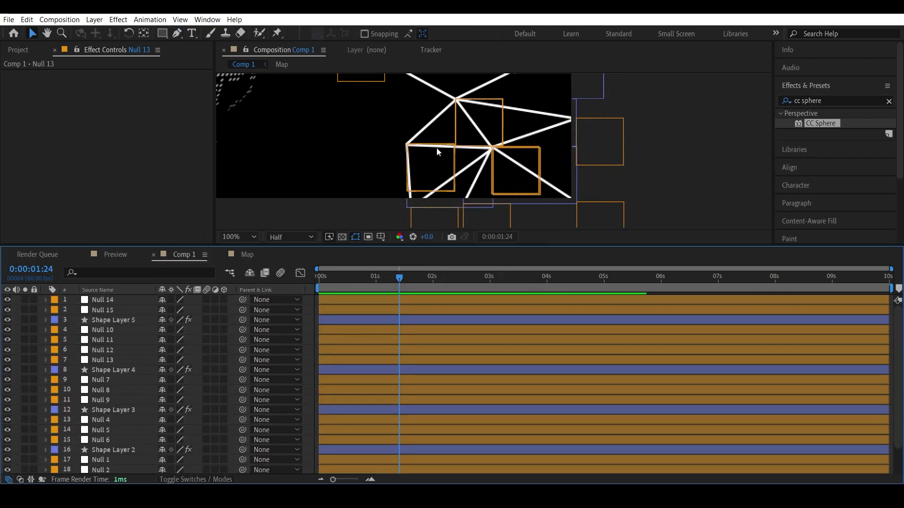
left_click(98, 344)
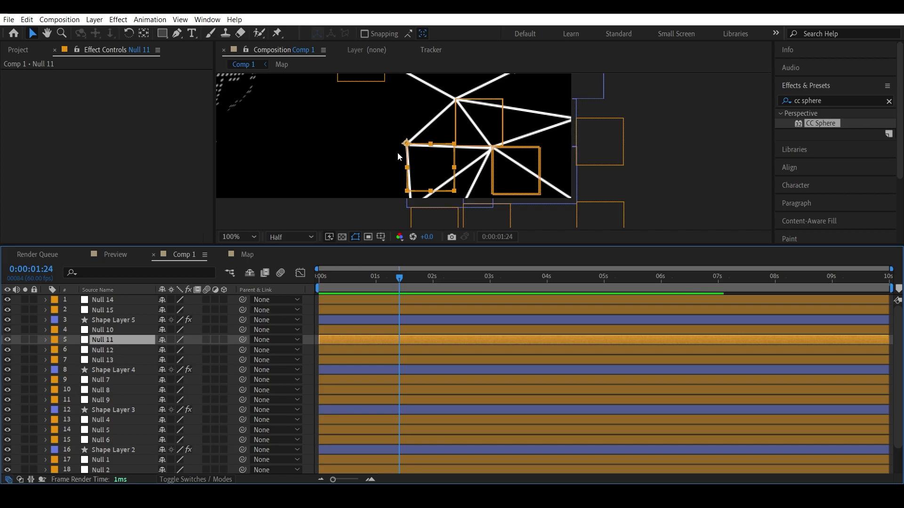
left_click_drag(385, 123, 368, 154)
scroll(377, 154, "down", 1)
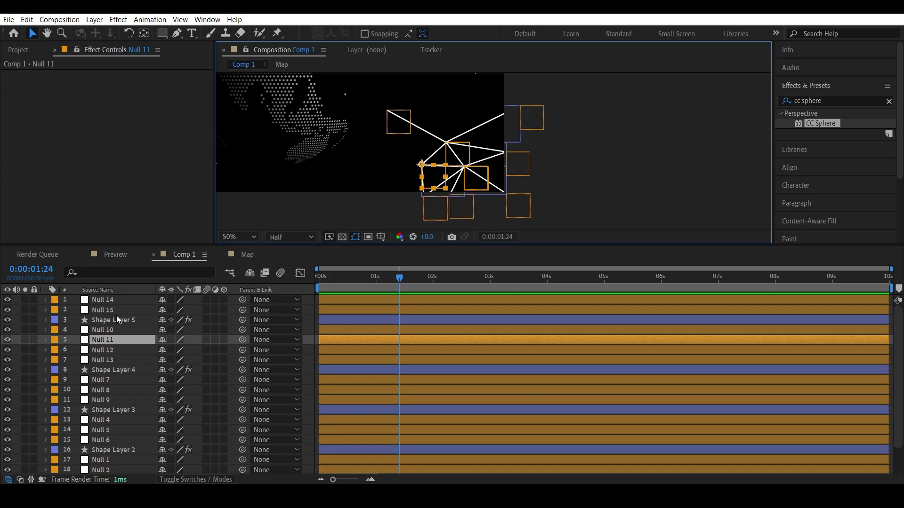
left_click(103, 298, "ctrl")
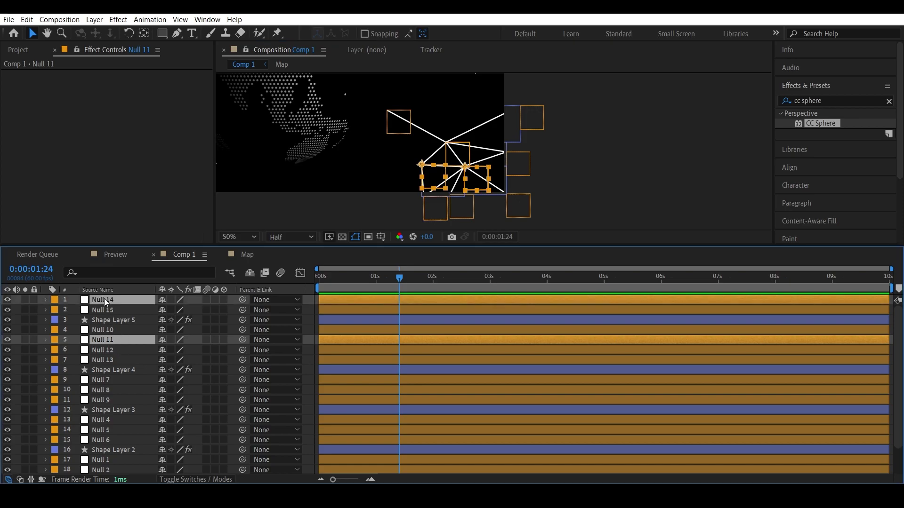
left_click(104, 299, "ctrl")
left_click(104, 311, "ctrl")
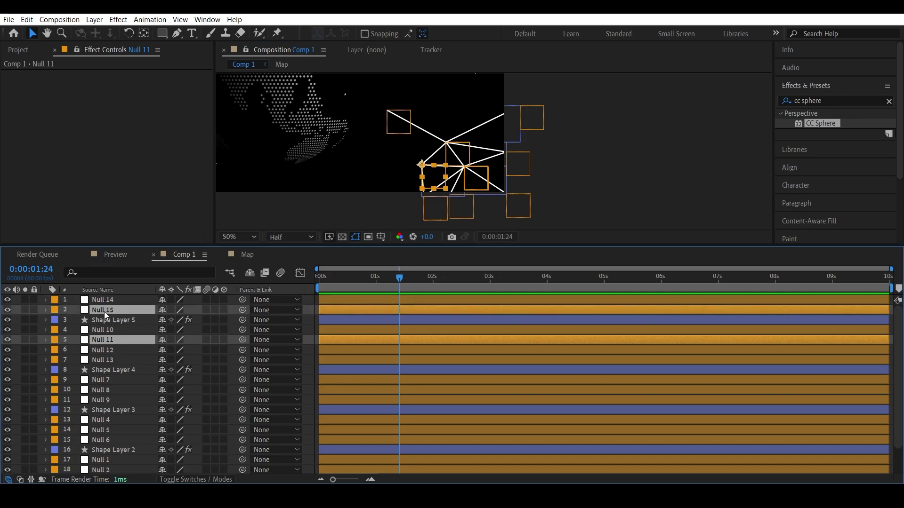
- Check Nulls 1 to 9 one at a time for any others located at the same corner as Nulls 11 and 15
left_click(97, 379, "ctrl")
left_click(97, 380, "ctrl")
left_click(97, 389, "ctrl")
left_click(97, 389, "ctrl")
left_click(97, 399, "ctrl")
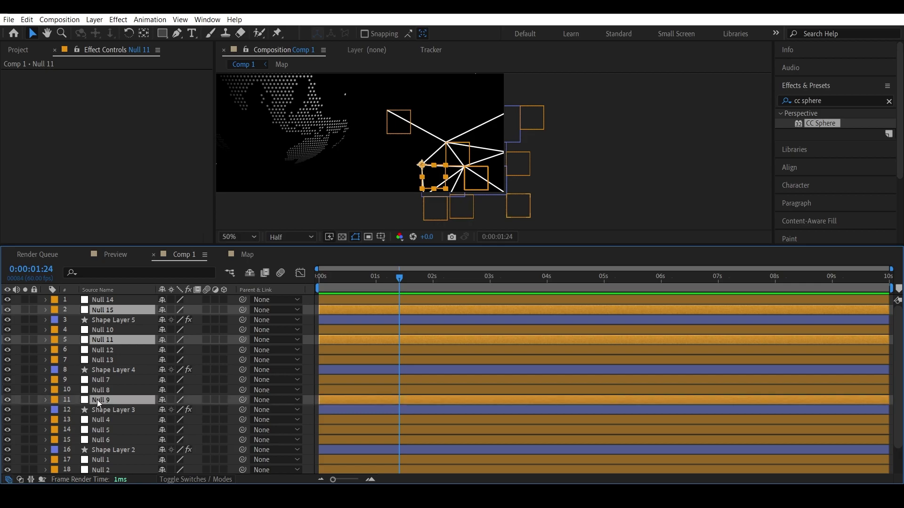
left_click(97, 400, "ctrl")
left_click(97, 418, "ctrl")
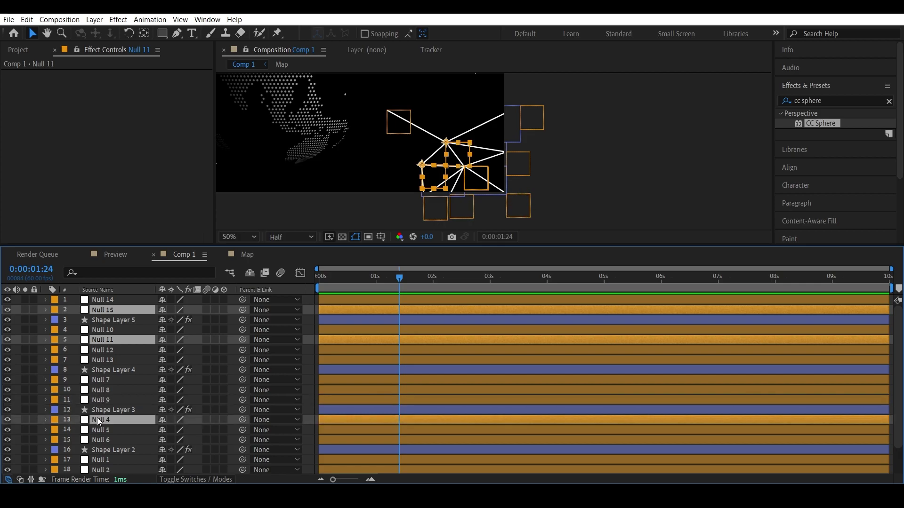
left_click(97, 417, "ctrl")
left_click(97, 429, "ctrl")
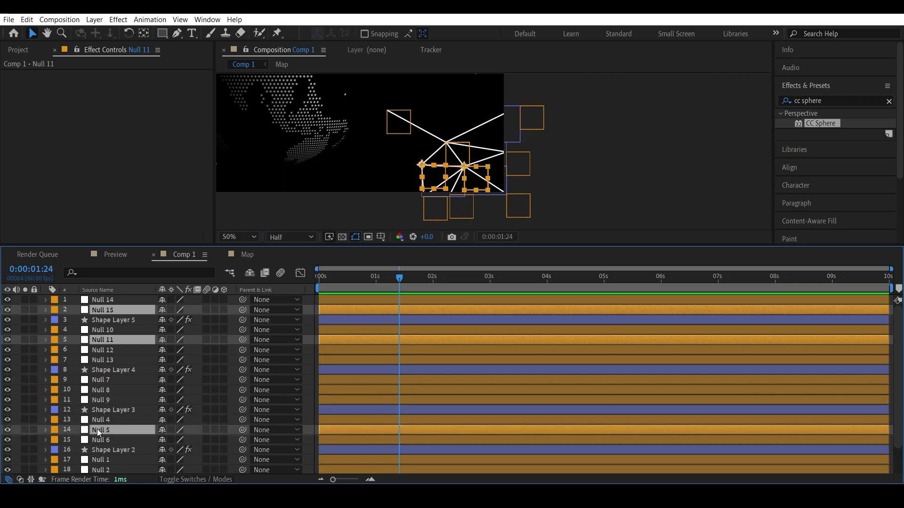
left_click(97, 428, "ctrl")
left_click(103, 440, "ctrl")
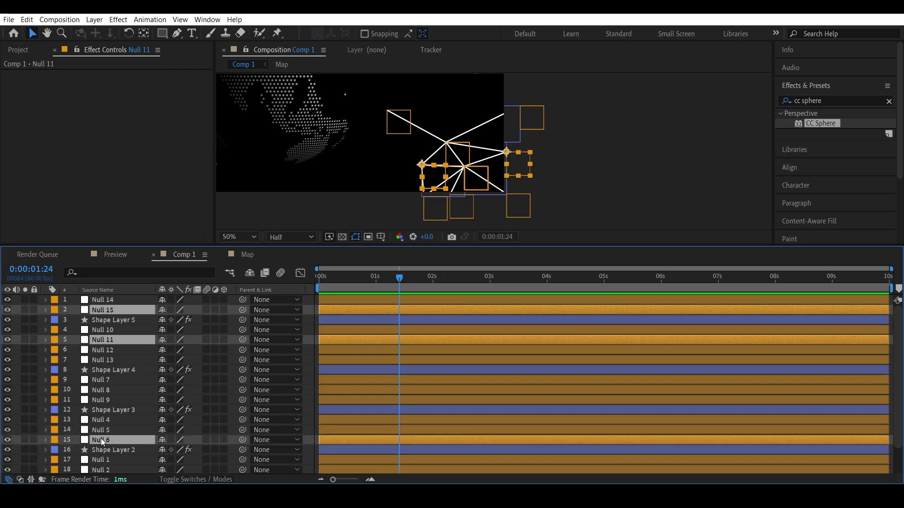
left_click(102, 440, "ctrl")
left_click(101, 431, "ctrl")
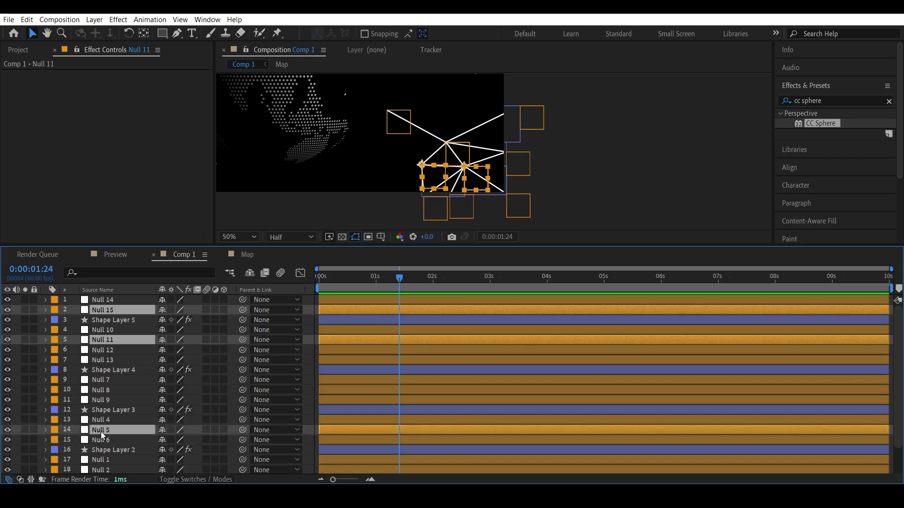
left_click(101, 431, "ctrl")
left_click(104, 459, "ctrl")
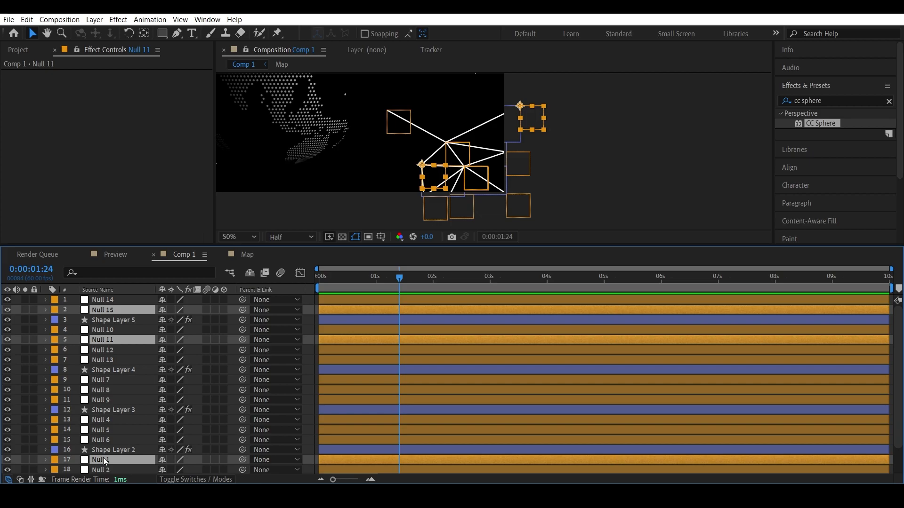
left_click(103, 458, "ctrl")
scroll(110, 444, "down", 1)
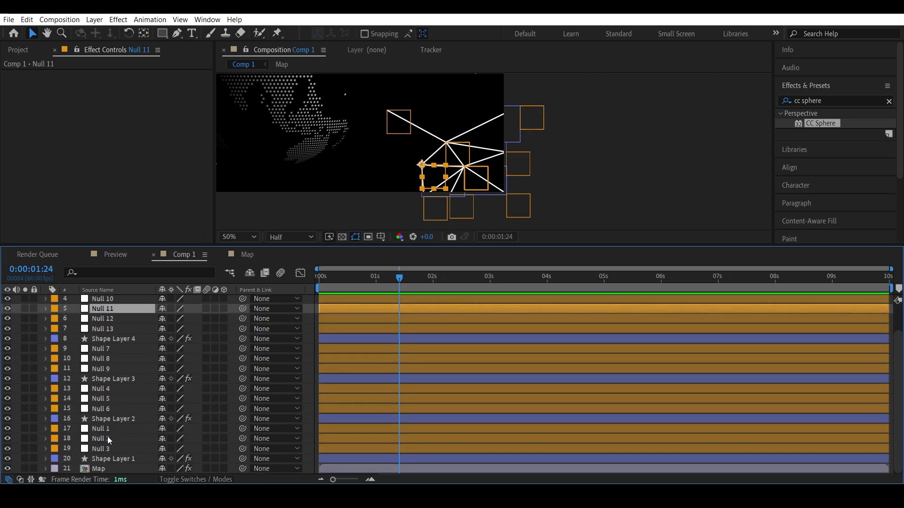
left_click(106, 437, "ctrl")
left_click(106, 437, "ctrl")
left_click(105, 449, "ctrl")
left_click(105, 449, "ctrl")
scroll(114, 406, "up", 1)
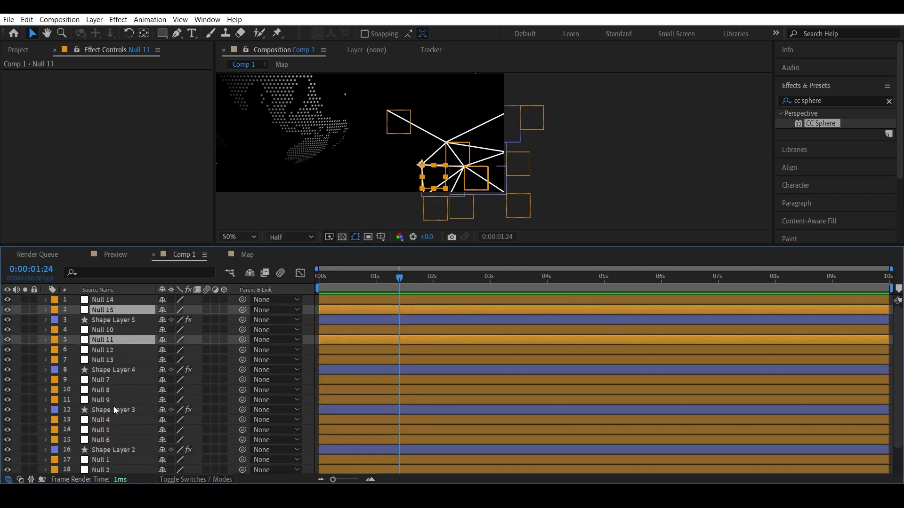
scroll(438, 180, "up", 4)
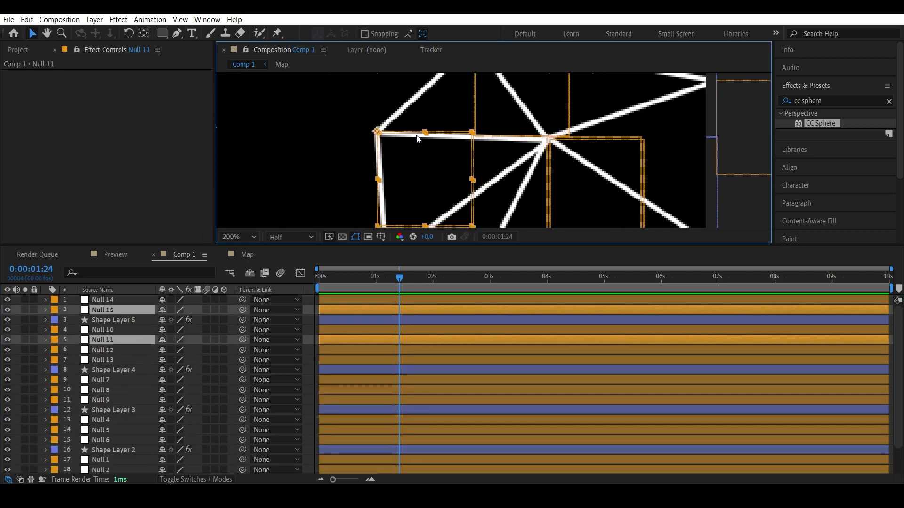
- Add an adjustment layer at the top of the layer stack and rename it "15, 11"
right_click(309, 318)
mouse_move(348, 321)
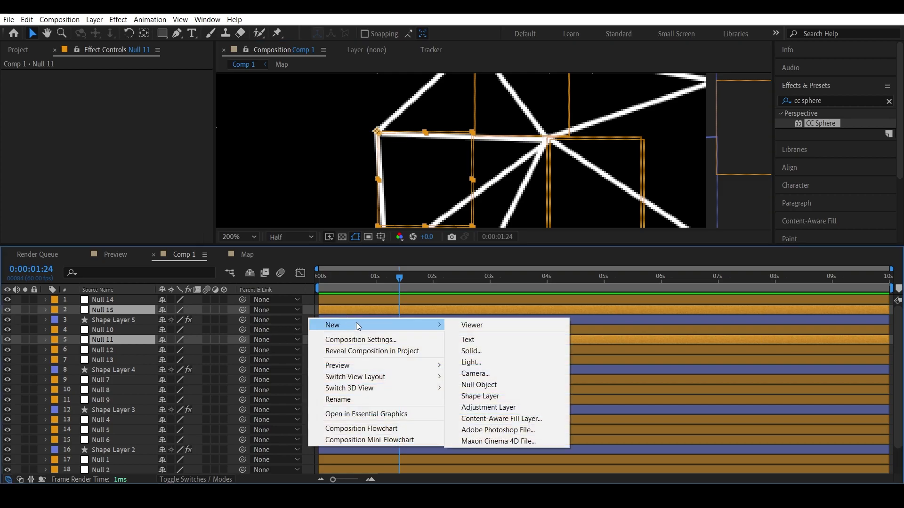
left_click(497, 409)
left_click_drag(118, 310, 117, 300)
right_click(115, 299)
left_click(172, 462)
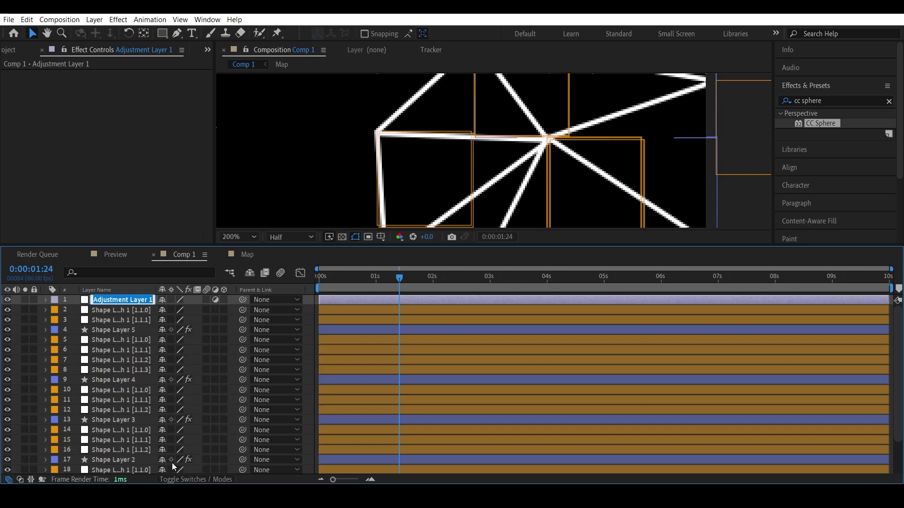
type("!%")
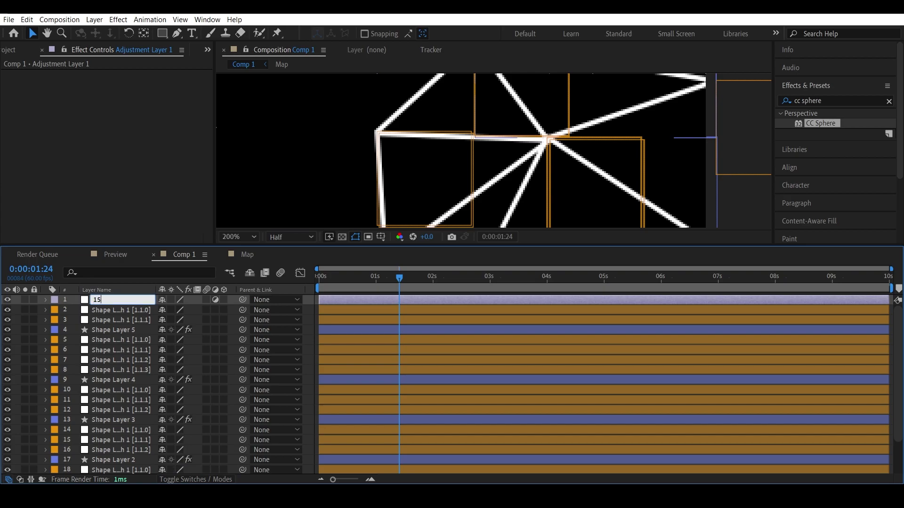
type(", 11")
key("Return")
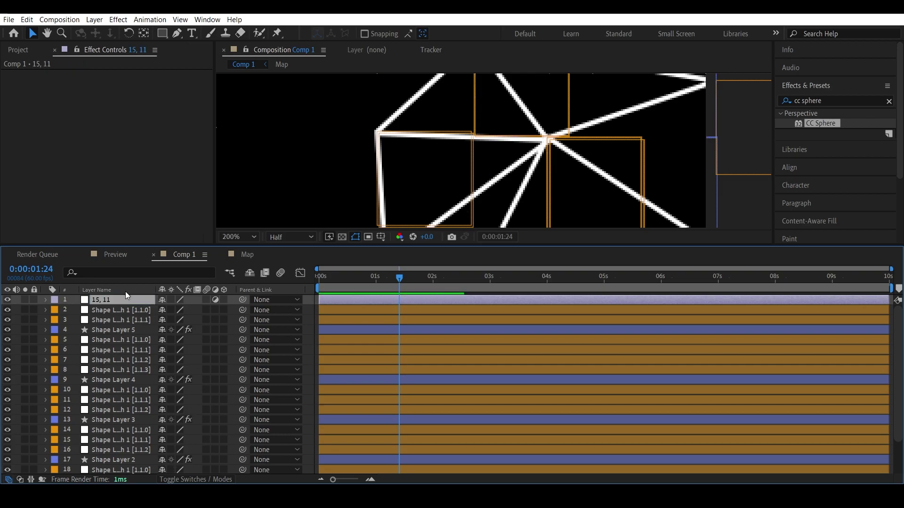
- With layer source names shown, parent Nulls 15 and 11 to Adjustment Layer 1 and reveal that layer's Position
left_click(126, 292)
left_click(108, 319)
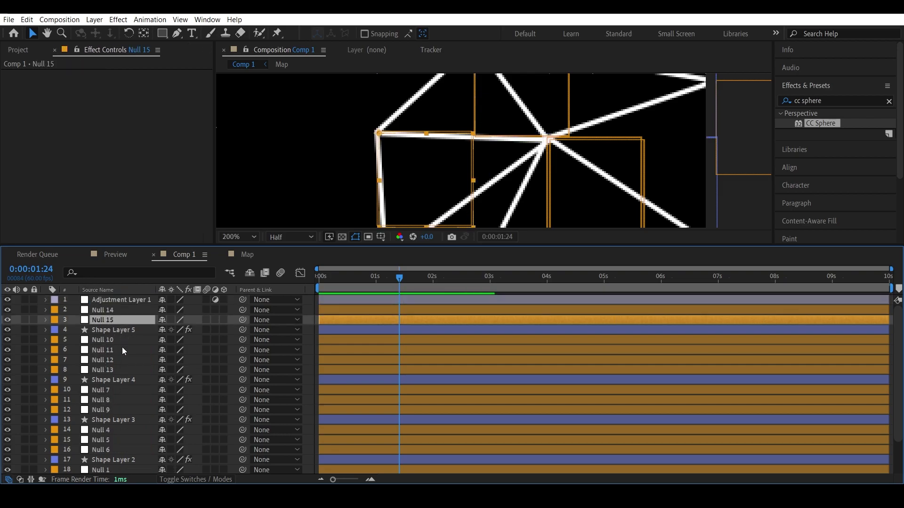
left_click(108, 351, "ctrl")
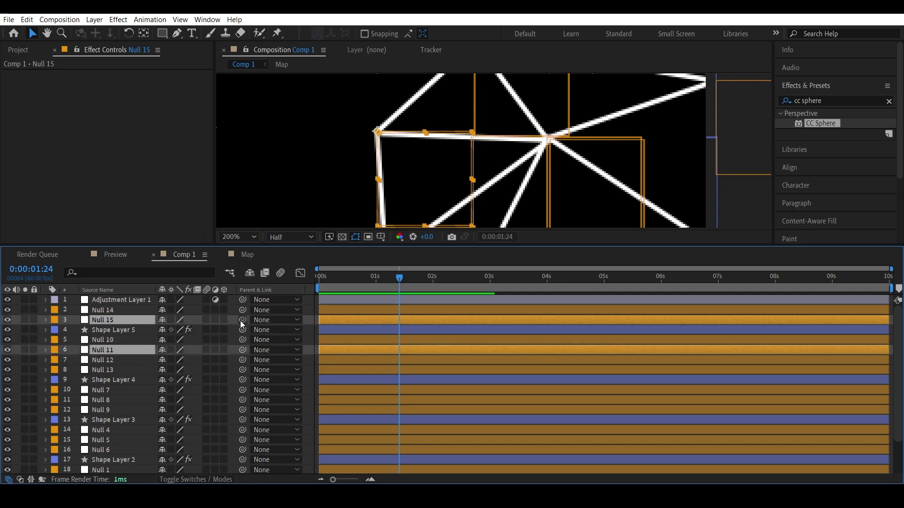
left_click_drag(211, 322, 152, 298)
left_click(126, 301)
key("p")
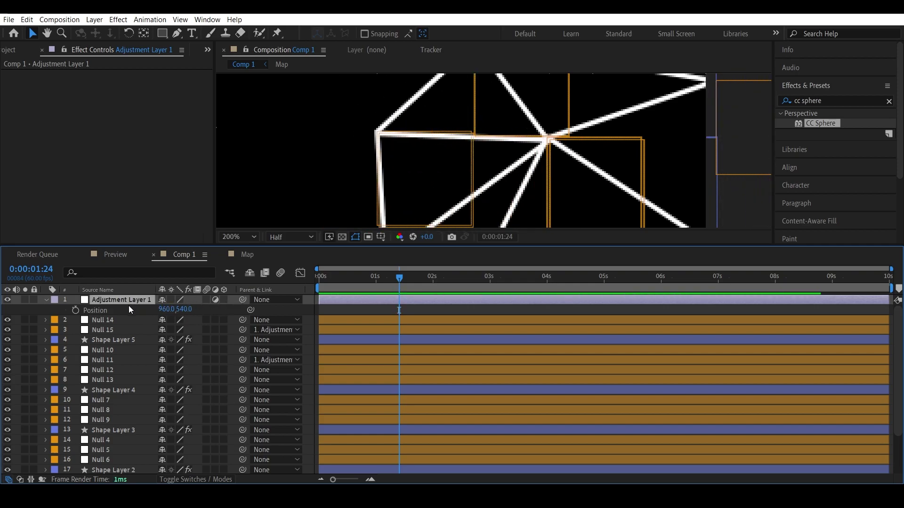
- Check the nulls for those located at the same central junction as Null 14, keeping Nulls 14, 13, 7 and 5 selected
left_click(101, 320)
key("comma")
key("comma")
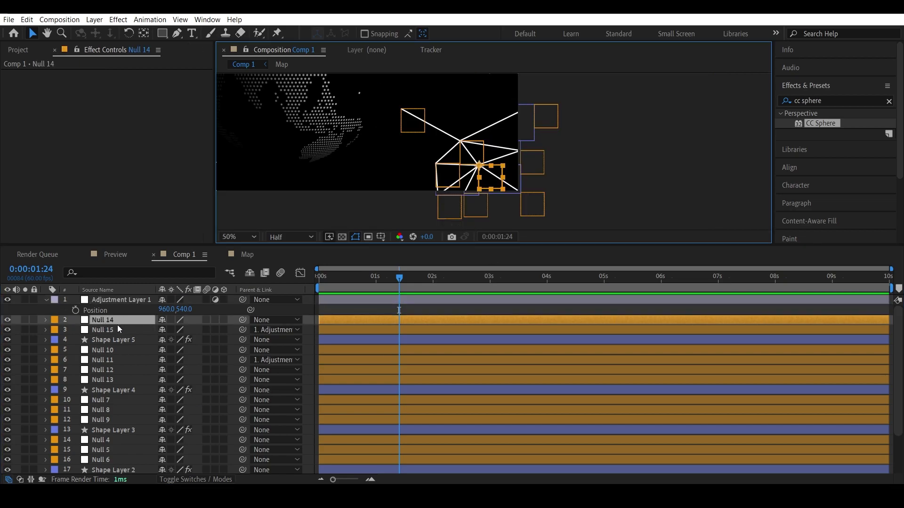
left_click(111, 349, "ctrl")
left_click(112, 349, "ctrl")
left_click(108, 363, "ctrl")
left_click(108, 363, "ctrl")
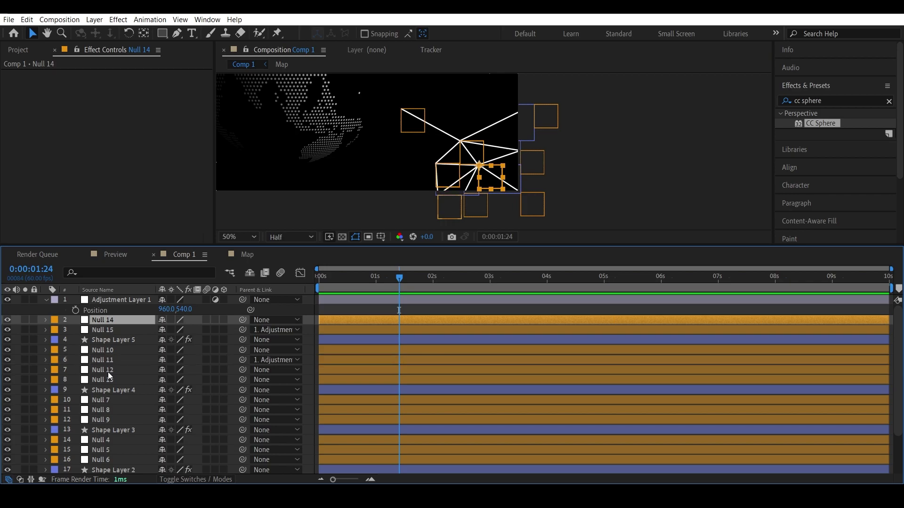
left_click(108, 383, "ctrl")
left_click(107, 382, "ctrl")
left_click(108, 382, "ctrl")
left_click(108, 400, "ctrl")
left_click(107, 410, "ctrl")
left_click(108, 410, "ctrl")
left_click(107, 420, "ctrl")
left_click(106, 419, "ctrl")
left_click(108, 439, "ctrl")
left_click(108, 440, "ctrl")
left_click(108, 449, "ctrl")
scroll(109, 448, "down", 2)
left_click(107, 409, "ctrl")
left_click(106, 409, "ctrl")
left_click(103, 428, "ctrl")
left_click(102, 429, "ctrl")
left_click(104, 439, "ctrl")
left_click(104, 440, "ctrl")
scroll(106, 424, "up", 3)
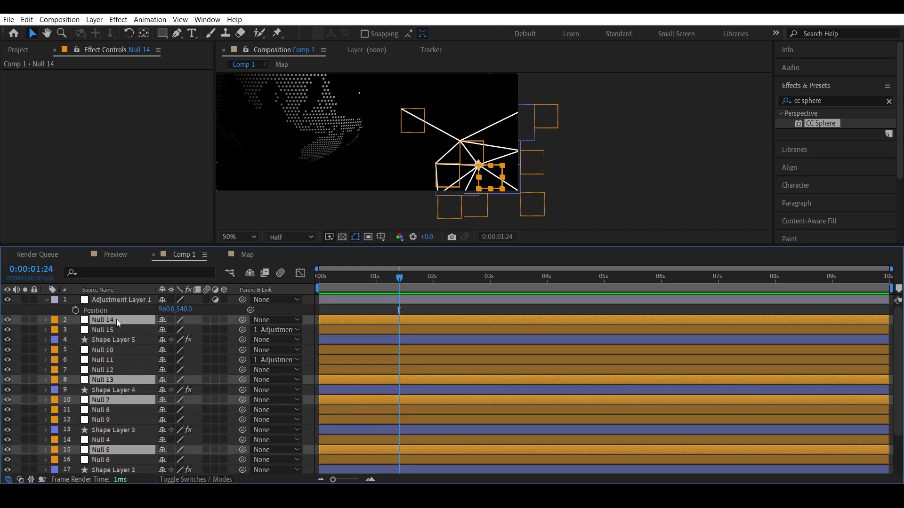
- Add a second adjustment layer at the top of the layer stack and parent Nulls 14, 13, 7 and 5 to it
right_click(308, 322)
mouse_move(329, 326)
left_click(490, 415)
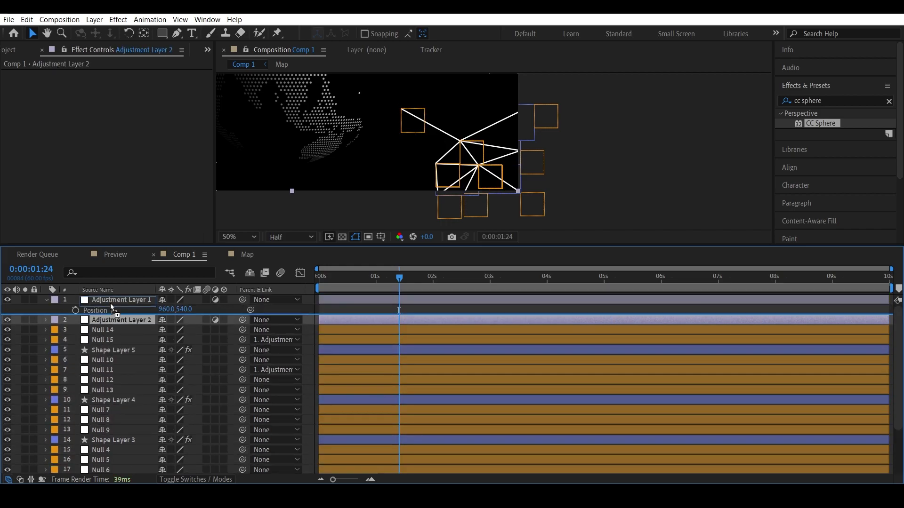
left_click(103, 331)
left_click(103, 390, "ctrl")
left_click(104, 410, "ctrl")
left_click(102, 460, "ctrl")
left_click_drag(244, 331, 129, 301)
- Reveal Adjustment Layer 2's Position, test the central junction with vertical shifts, and undo the last shift
left_click(128, 301)
key("p")
left_click_drag(183, 309, 187, 309)
scroll(539, 177, "up", 2)
key("space")
left_click_drag(539, 177, 523, 133)
left_click_drag(185, 309, 204, 301)
key("ctrl+z")
- Add a third adjustment layer at the top of the layer stack
right_click(306, 310)
mouse_move(330, 316)
left_click(466, 397)
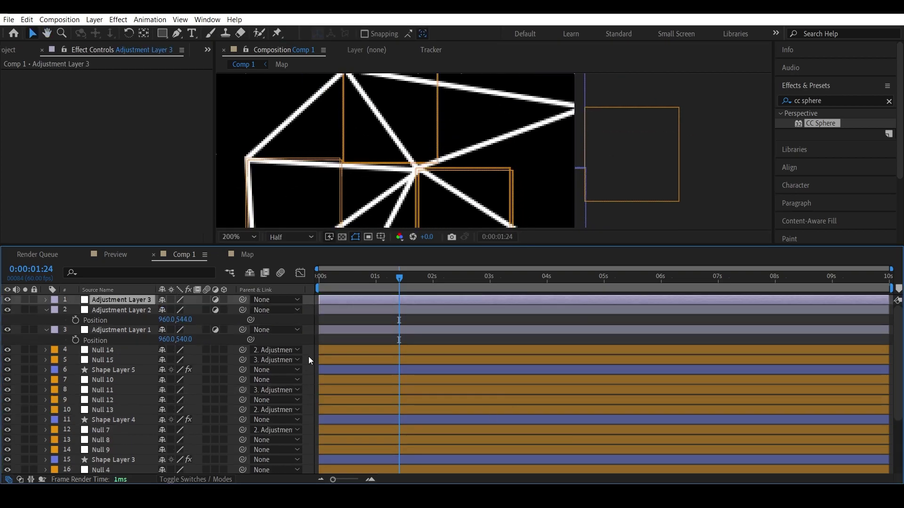
- Select Nulls 10, 4 and 2, which share the upper junction, and parent them to Adjustment Layer 3
left_click(111, 350)
key("comma")
left_click(428, 115)
left_click(105, 352)
left_click(105, 379)
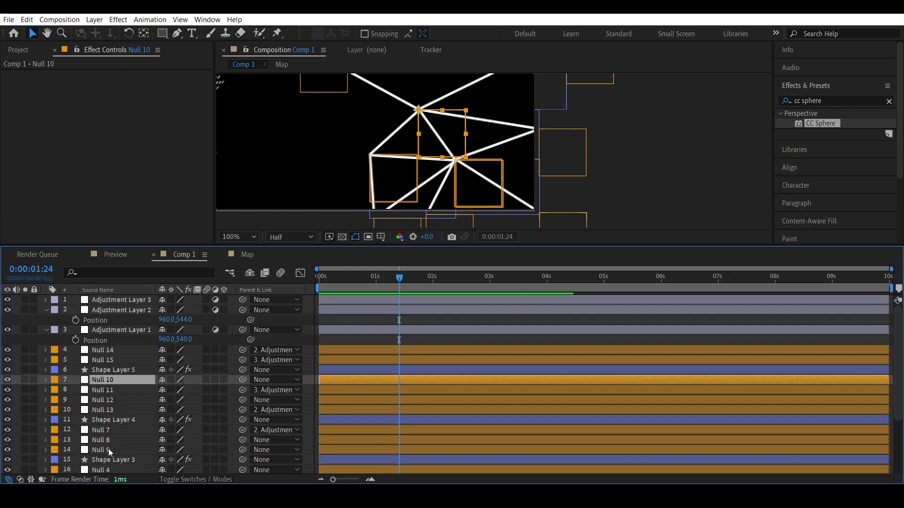
scroll(105, 405, "down", 3)
left_click(106, 409, "ctrl")
left_click(108, 419, "ctrl")
left_click(108, 419, "ctrl")
left_click(105, 459, "ctrl")
scroll(104, 459, "up", 1)
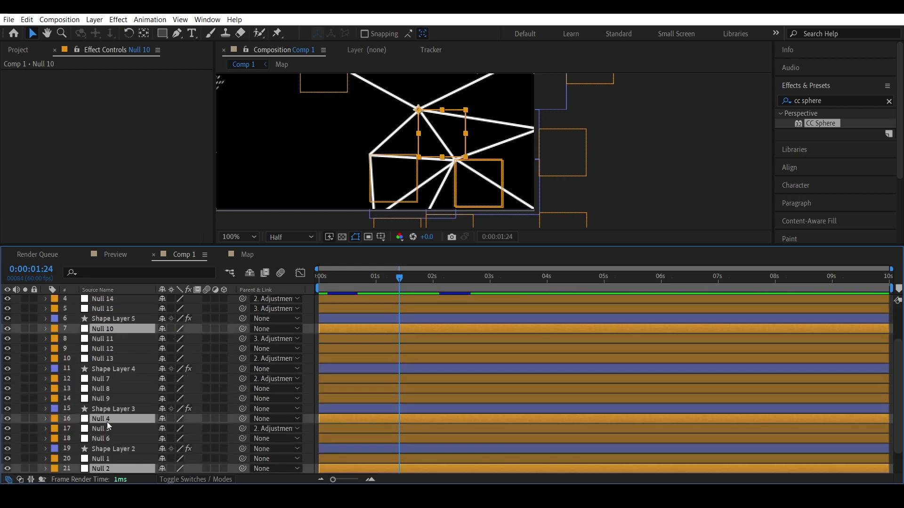
scroll(129, 442, "up", 3)
left_click_drag(242, 379, 132, 299)
- Reveal Adjustment Layer 3's Position, try a vertical shift of the upper junction, and undo it
left_click(132, 299)
key("p")
left_click_drag(188, 309, 202, 297)
key("ctrl+z")
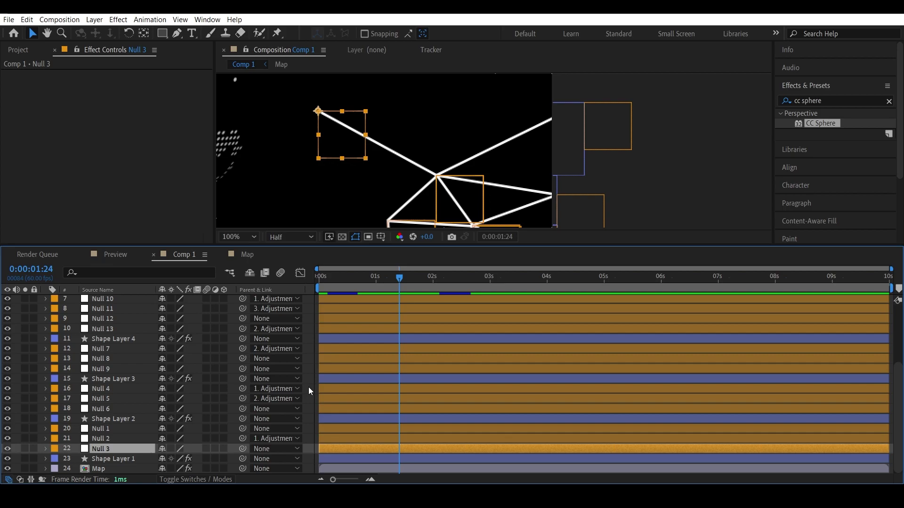
- Clear the layer selection and switch to the Ellipse tool with the upper junction in close view
key("ctrl+shift+a")
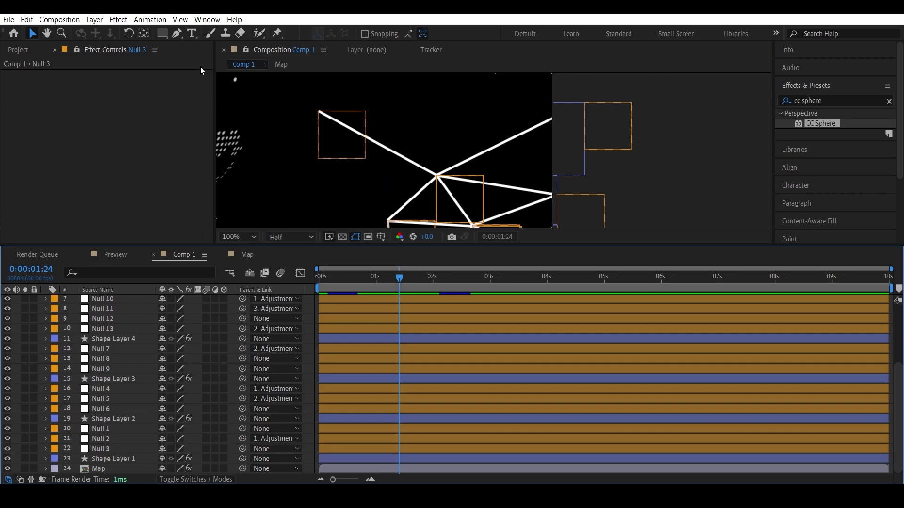
left_click_drag(165, 35, 193, 53)
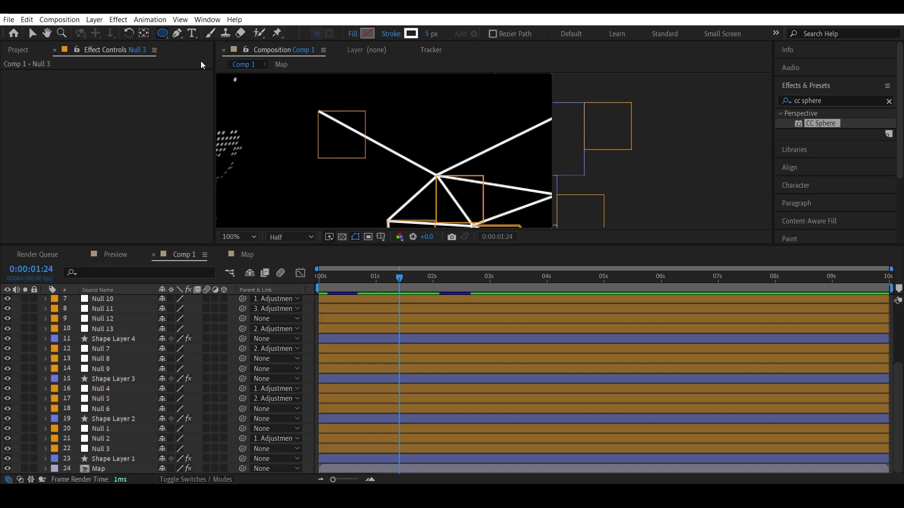
scroll(278, 330, "up", 3)
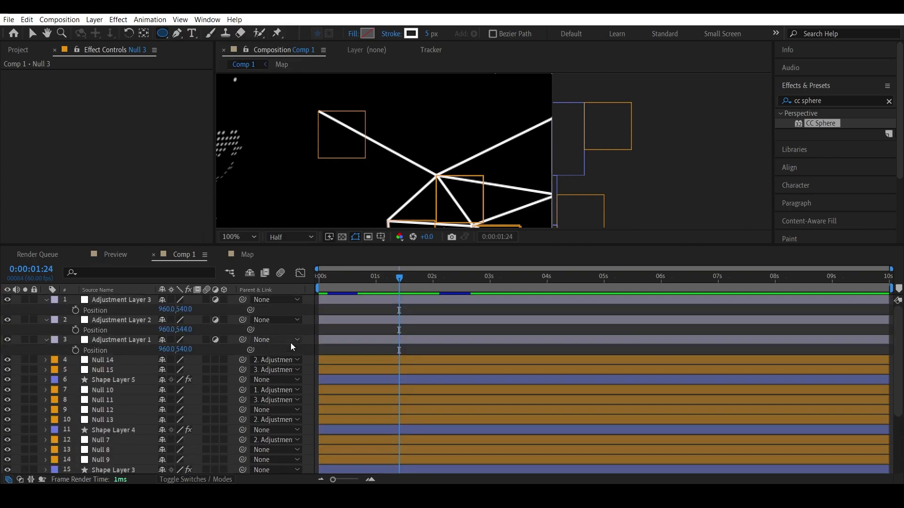
key("period")
key("h")
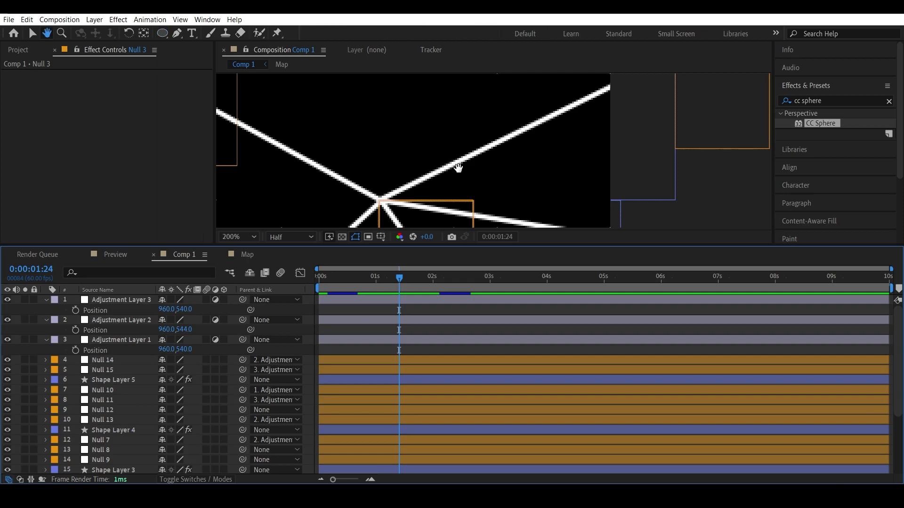
left_click_drag(466, 178, 498, 125)
scroll(436, 152, "up", 1)
left_click_drag(448, 153, 517, 177)
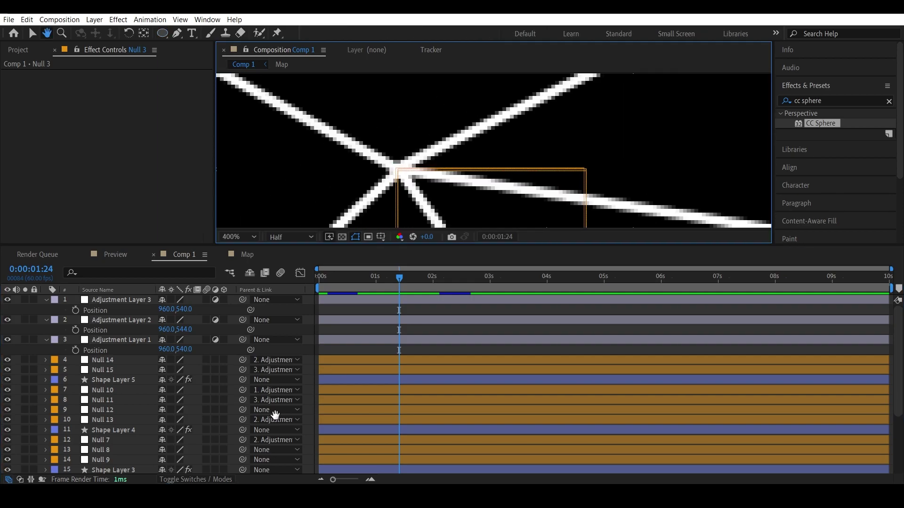
key("q")
- Set Adjustment Layer 3's Position to 960, 526 and draw a circle about 29.5 px wide around the upper junction
left_click(132, 301)
mouse_move(187, 309)
left_mouse_down()
mouse_move(200, 310)
mouse_move(177, 306)
left_mouse_up()
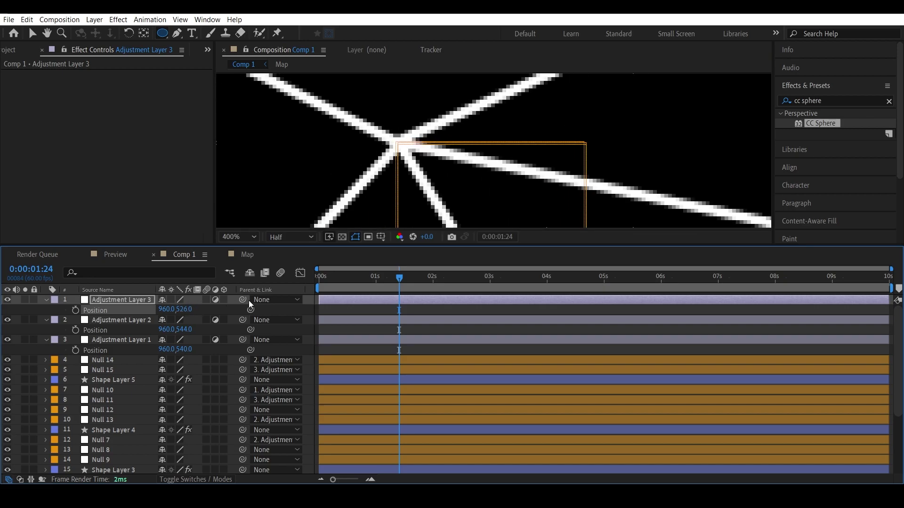
left_click(313, 310)
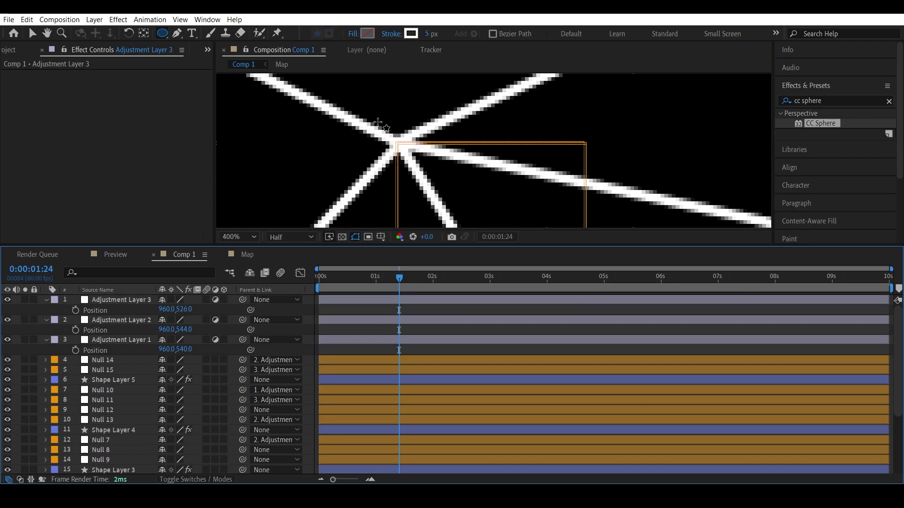
left_click_drag(371, 120, 429, 175)
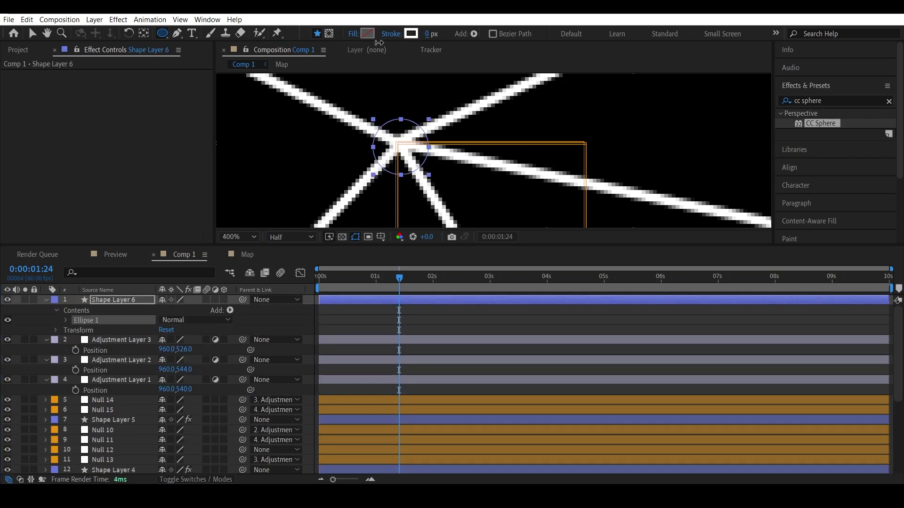
- Fill the circle with white (FFFFFF) and set its ellipse path size to 31 by 31
left_click(368, 33)
left_click_drag(562, 118, 513, 88)
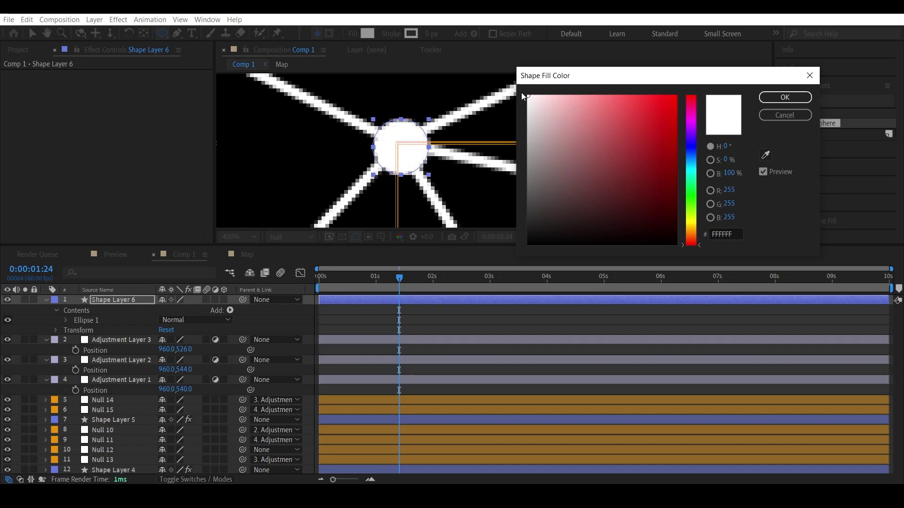
left_click(66, 320)
left_click(77, 330)
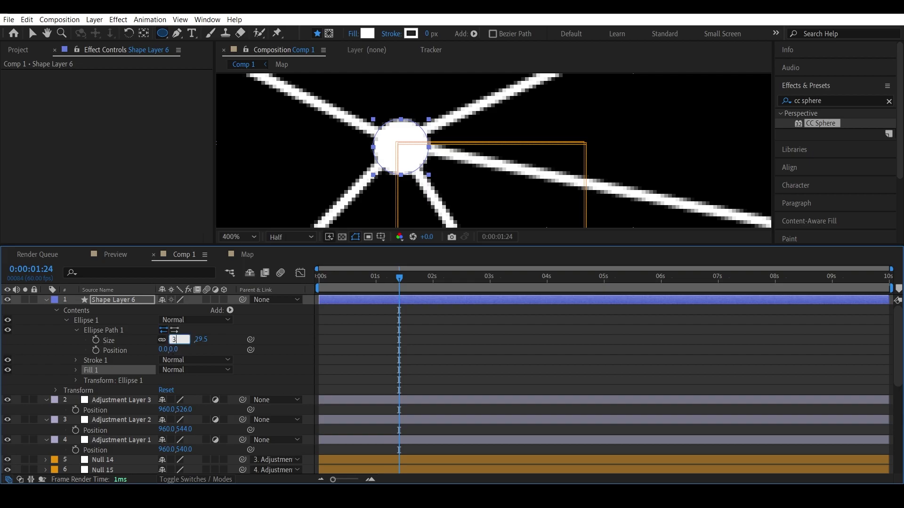
type("1")
key("Return")
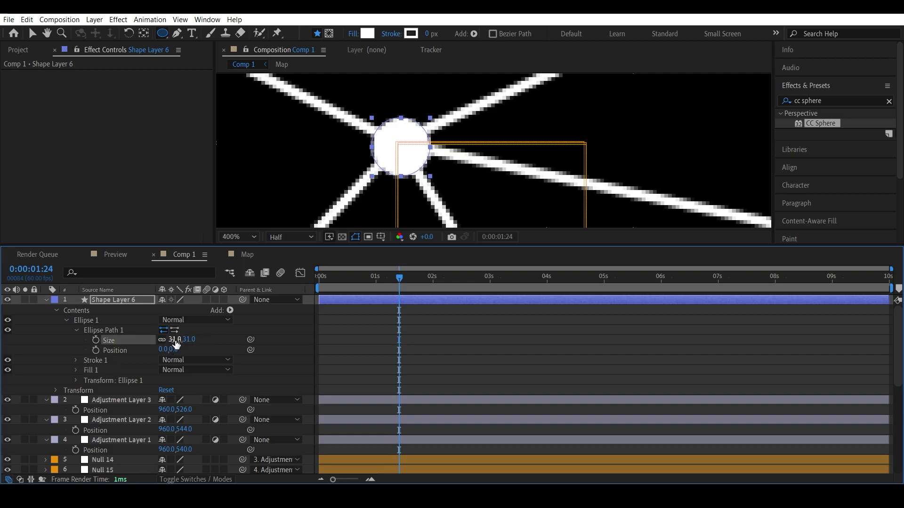
- Move the circle so it is centred on the upper junction, and collapse its layer's properties
key("v")
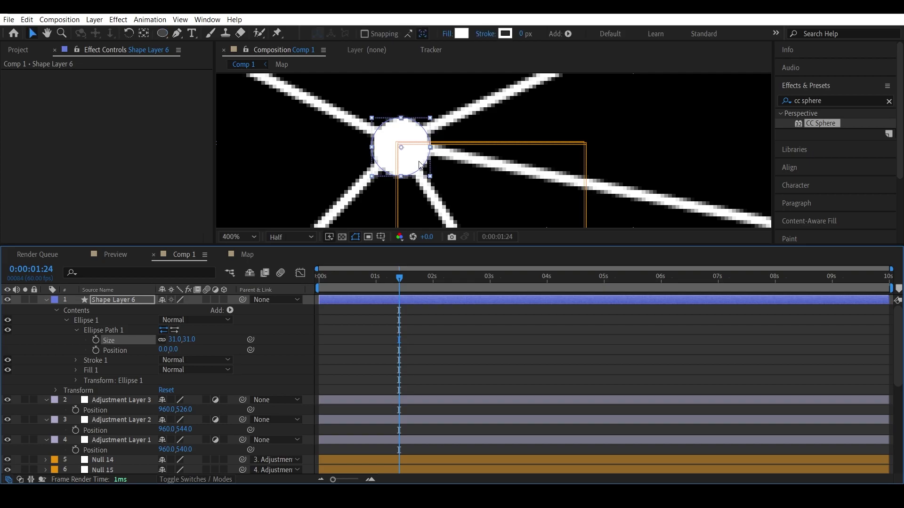
left_click_drag(421, 165, 417, 160)
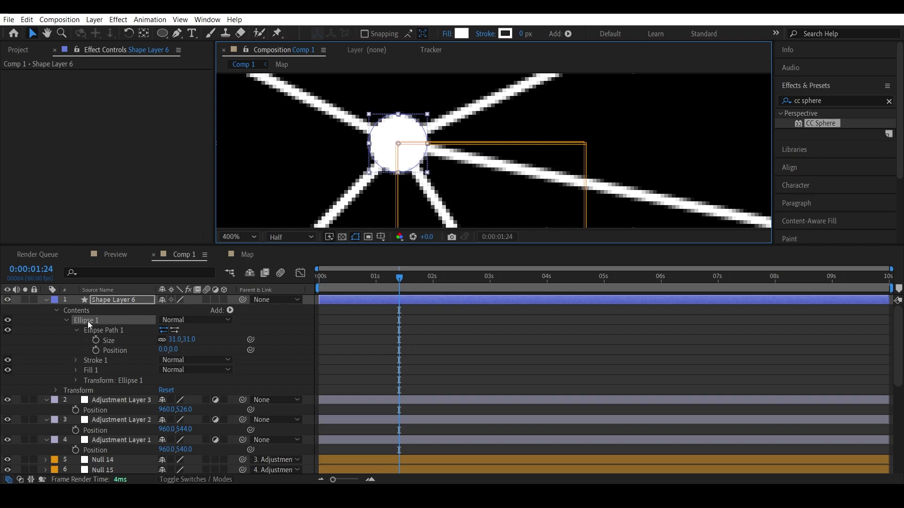
left_click(46, 301)
- Set Adjustment Layer 3's Position to 960, 528 and parent the layer to Shape Layer 6
left_click(124, 311)
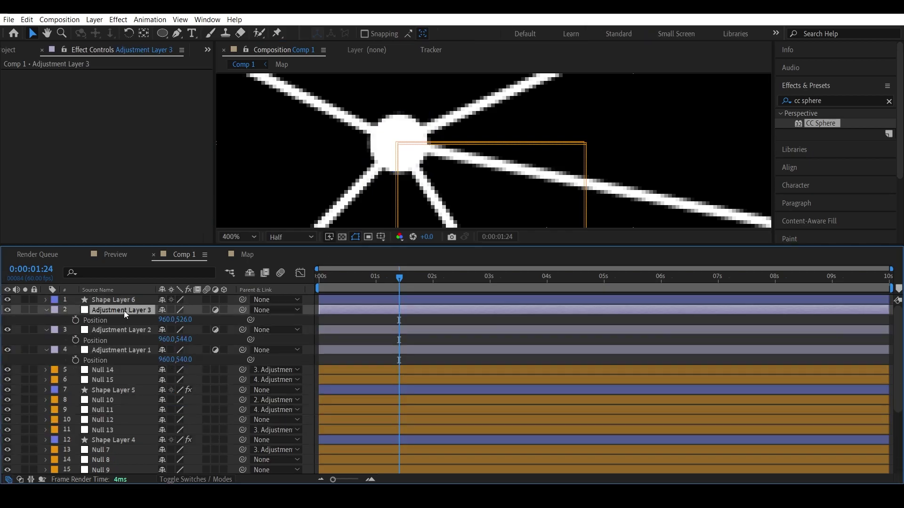
key("comma")
mouse_move(182, 320)
left_mouse_down()
mouse_move(155, 318)
mouse_move(172, 316)
left_mouse_up()
key("ctrl+z")
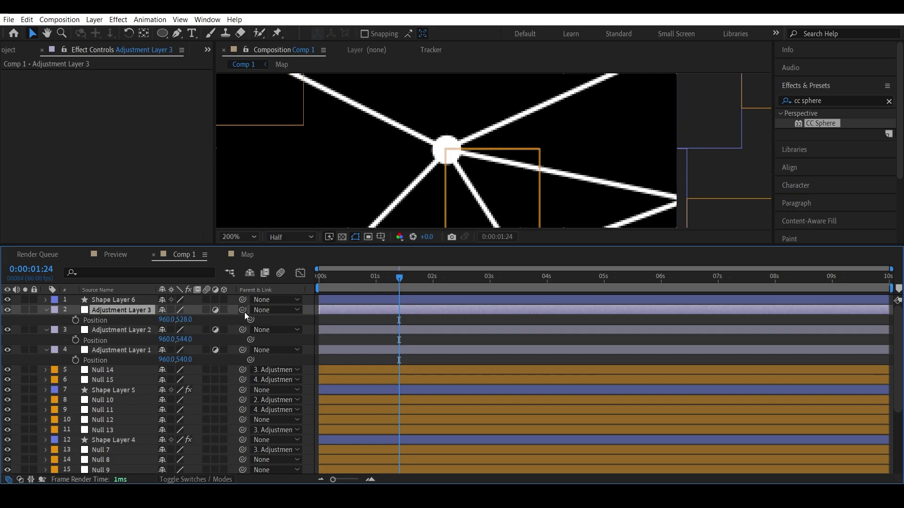
left_click_drag(244, 312, 129, 302)
- Reveal Shape Layer 6's Position, try a vertical shift of the circle, and undo it
left_click(128, 302)
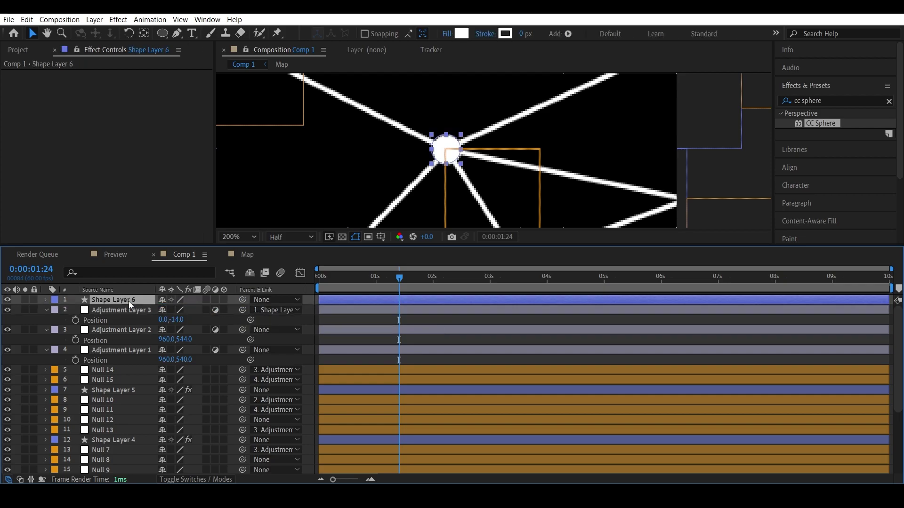
key("p")
left_click_drag(182, 309, 124, 344)
key("ctrl+z")
- Duplicate Shape Layer 6, place the copy directly above Adjustment Layer 2, and set that adjustment layer's Position to 960, 541
key("ctrl+d")
left_click(121, 350)
left_click_drag(524, 183, 442, 110)
left_click_drag(188, 359, 170, 358)
key("ctrl+z")
- Move Shape Layer 7's circle onto the central junction and parent Adjustment Layer 2 to Shape Layer 7
left_click(123, 339)
left_click_drag(366, 77, 439, 184)
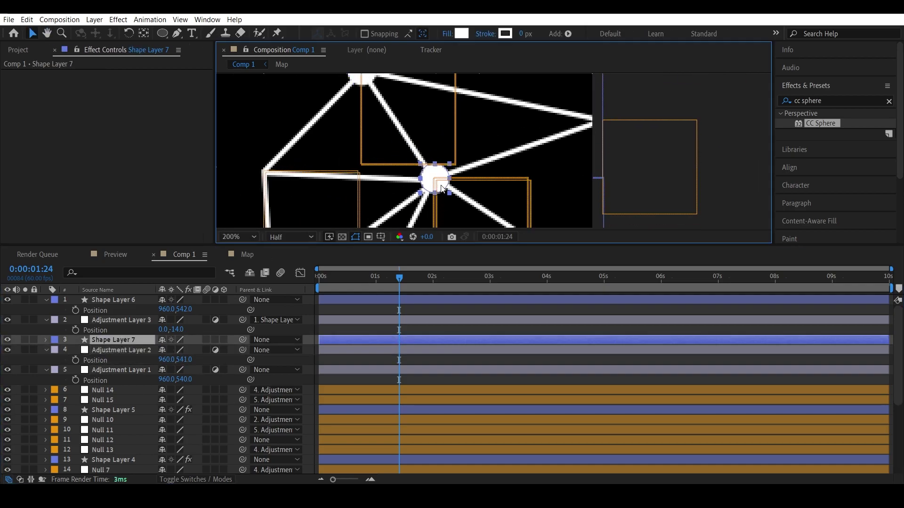
left_click(137, 338)
left_click_drag(242, 350, 112, 342)
- Reveal Shape Layer 7's Position, try a vertical shift of the central junction, and undo it
key("p")
left_click_drag(187, 349, 182, 349)
key("ctrl+z")
- Try shifting Adjustment Layer 1's Position vertically to test the left corner
scroll(542, 187, "down", 2)
scroll(485, 177, "up", 1)
left_click(128, 379)
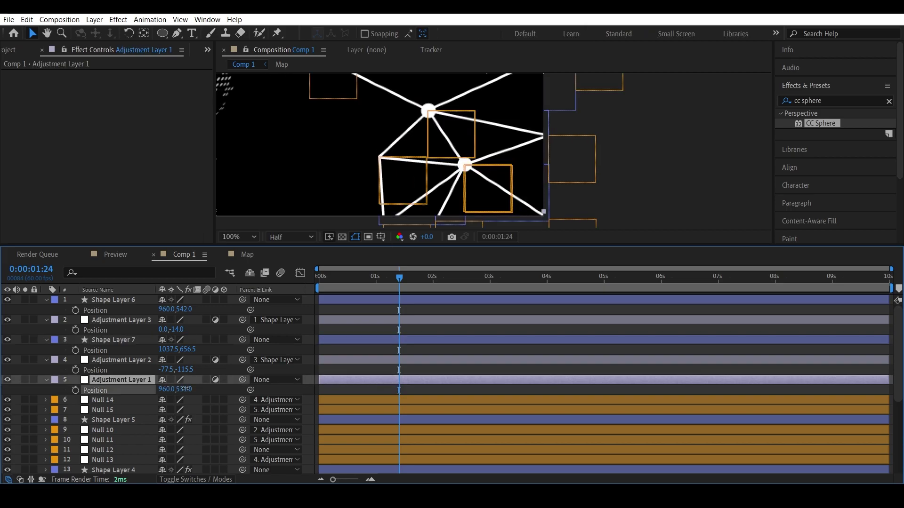
- Place a duplicate of Shape Layer 7 above Adjustment Layer 1, move its circle onto the left corner, and parent Adjustment Layer 1 to it
left_click(123, 360)
left_click(118, 341)
key("ctrl+d")
left_click_drag(117, 341, 117, 375)
left_click_drag(470, 167, 385, 164)
key("period")
left_click(122, 390)
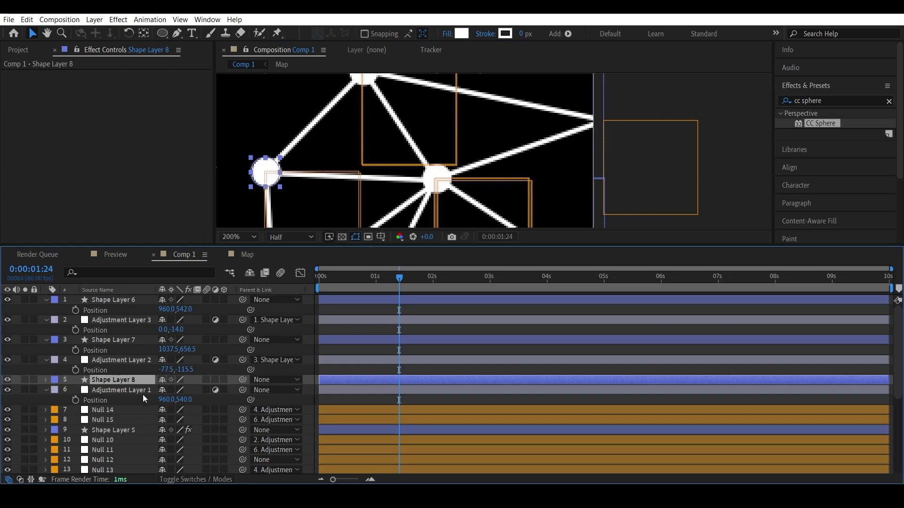
- Duplicate Shape Layer 8, place the copy above Null 3, and move its circle onto the line's free upper-left end
key("ctrl+d")
left_click_drag(128, 382, 138, 447)
key("comma")
left_click_drag(379, 161, 409, 206)
- Parent Null 3 to Shape Layer 9, undo a test shift of the point, and collapse Shape Layer 9's Position
left_click(142, 450)
key("p")
left_click_drag(186, 458, 313, 447)
left_click(340, 116)
key("p")
key("ctrl+z")
left_click(324, 449)
scroll(469, 170, "down", 2)
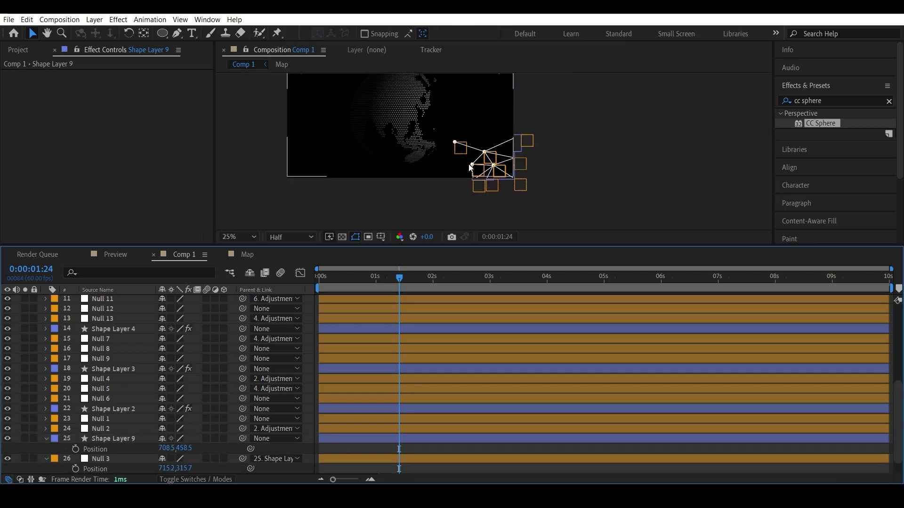
scroll(471, 170, "up", 2)
key("p")
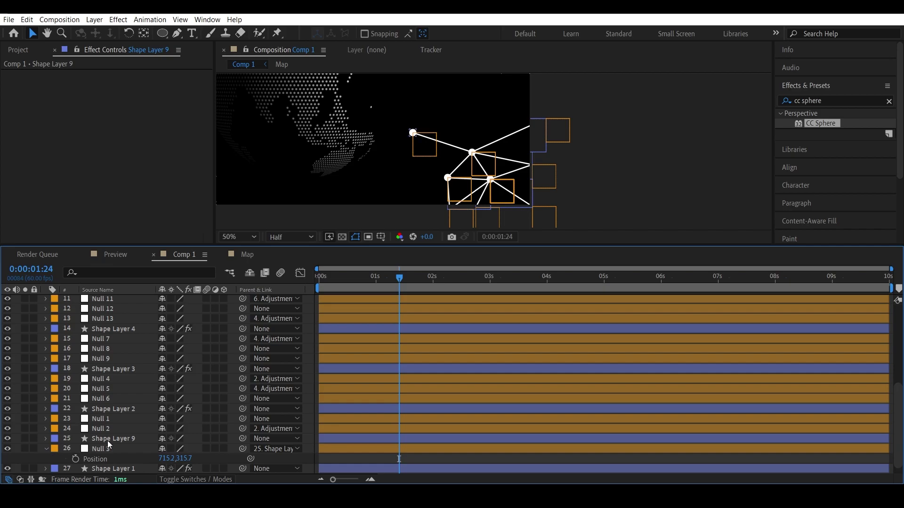
- Move Shape Layers 9, 6, 7 and 8 together to the top of the layer stack, above the adjustment layers
left_click(113, 439)
left_click_drag(119, 440, 126, 302)
left_click_drag(120, 350, 123, 328)
left_click_drag(125, 390, 124, 341)
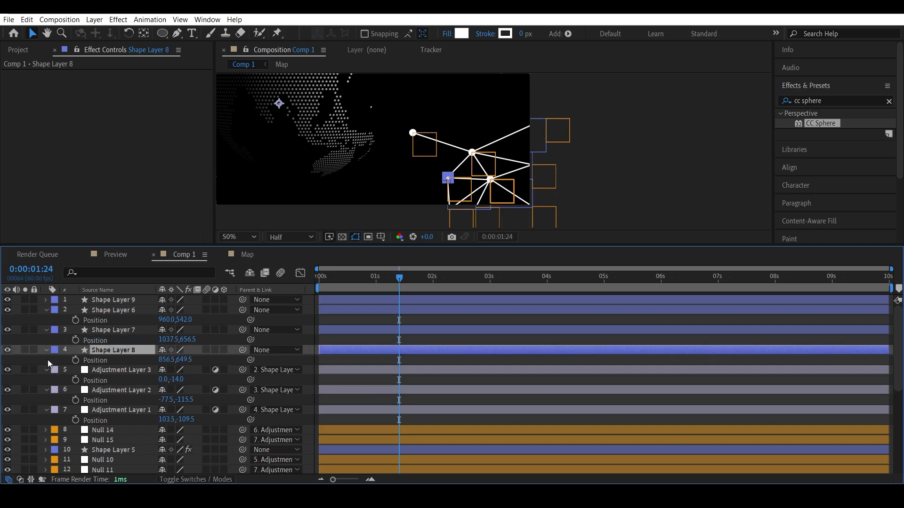
- Collapse the properties of all layers and clear the layer selection
key("ctrl+a")
key("u")
left_click(310, 359)
- Check Shape Layers 9, 6, 7 and 8 one at a time and scrub the timeline to about 2 seconds
left_click(116, 300)
left_click(117, 310)
left_click(118, 320)
left_click(117, 330)
left_click_drag(329, 282, 431, 286)
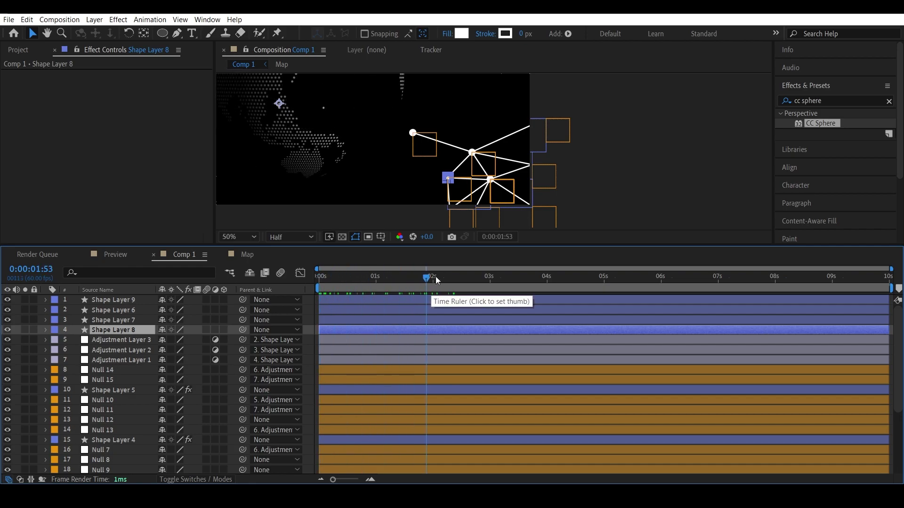
- Keyframe Shape Layer 9's Position at the start, and at 0:00:02:35 move the point to about 743.5, 574.5
key("Home")
left_click(129, 302)
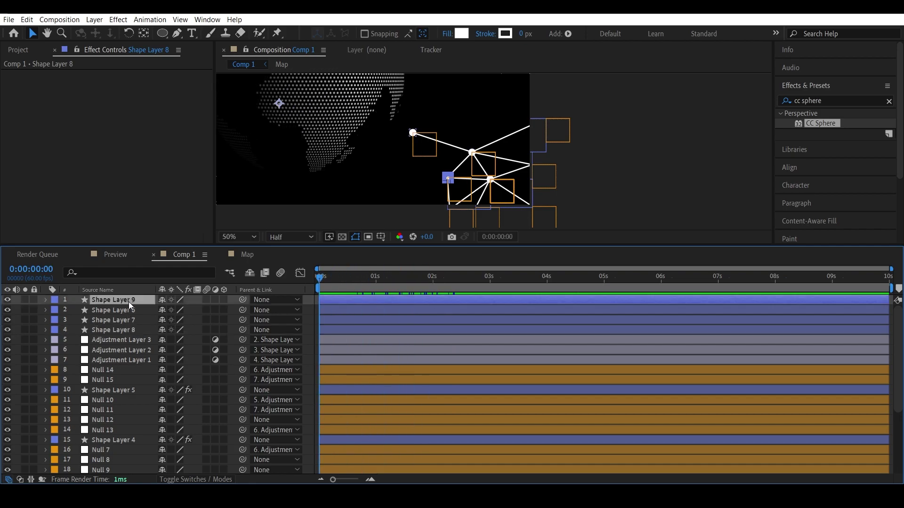
key("p")
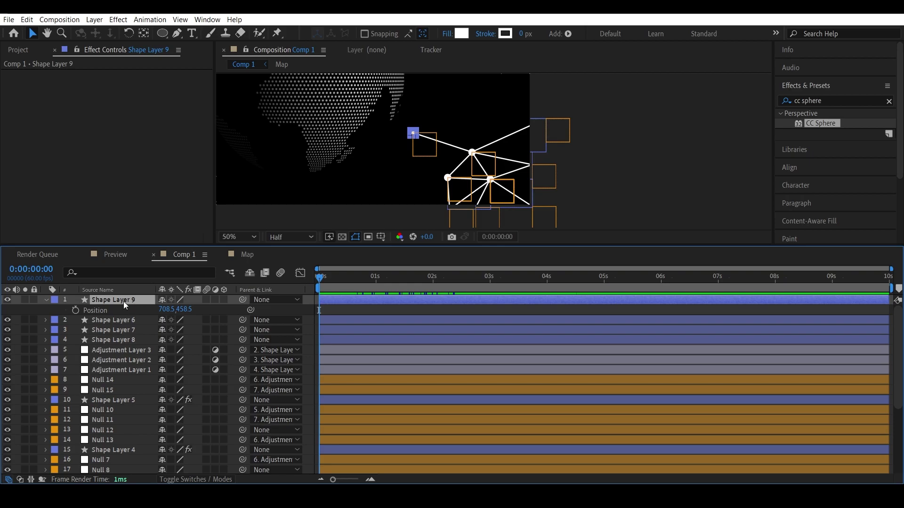
left_click(77, 310)
left_click_drag(375, 284, 466, 284)
left_click_drag(180, 310, 235, 309)
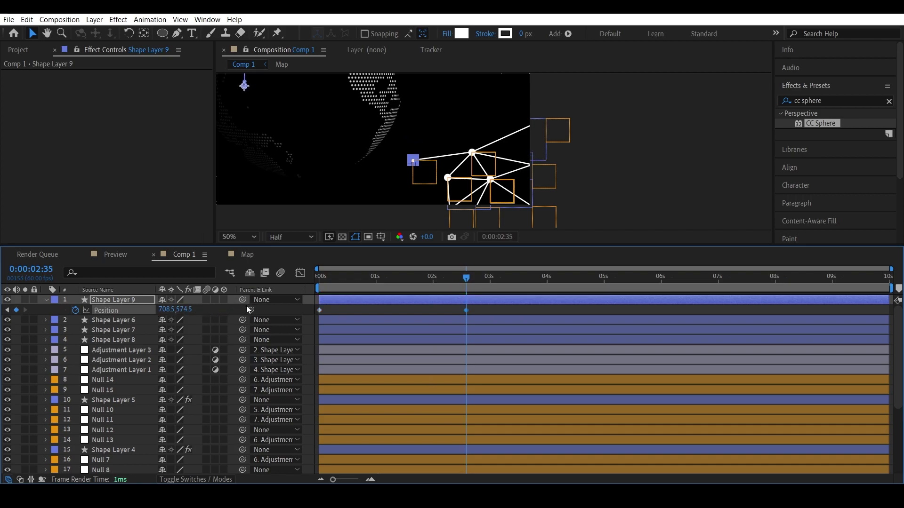
left_click_drag(171, 310, 187, 308)
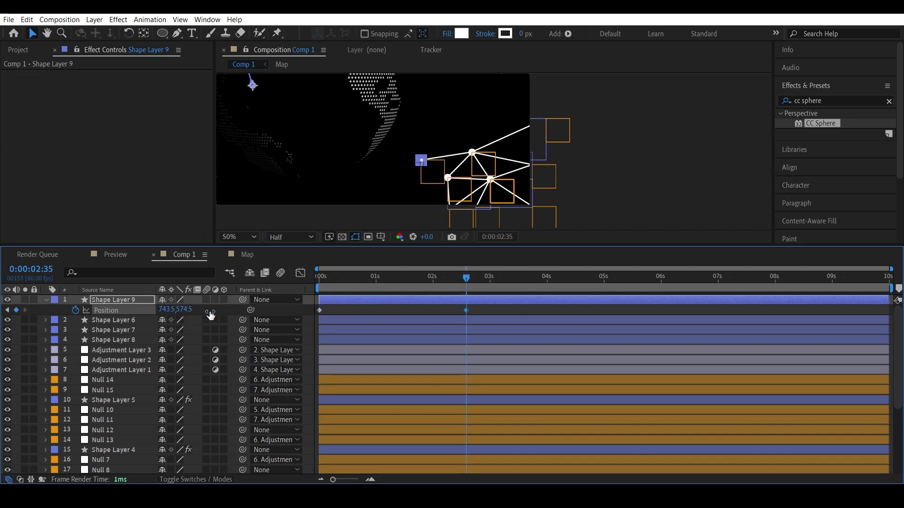
- Keyframe Shape Layer 9's Position at 0:00:05:47 to about 702.5, 414.5 and at the last frame to about 802.5, 533.5
left_click(649, 277)
left_click_drag(188, 313, 109, 292)
left_click_drag(168, 310, 139, 304)
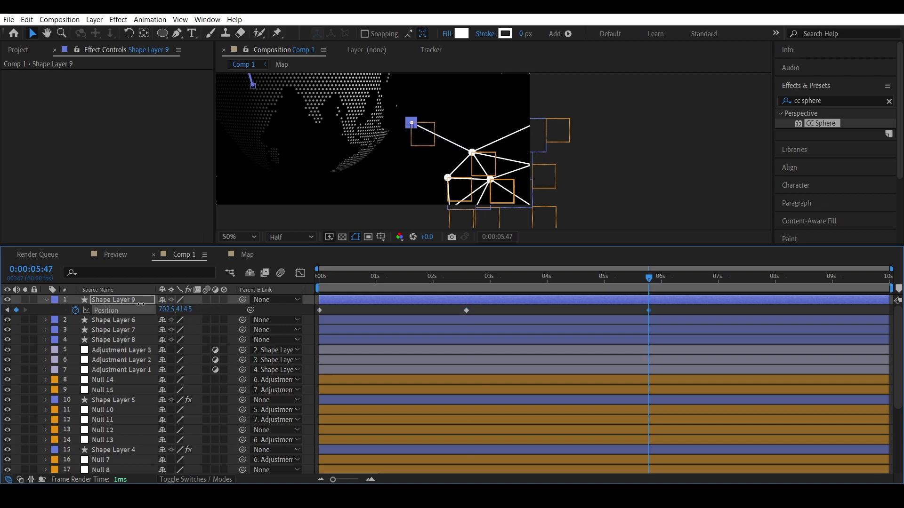
left_click_drag(761, 283, 888, 280)
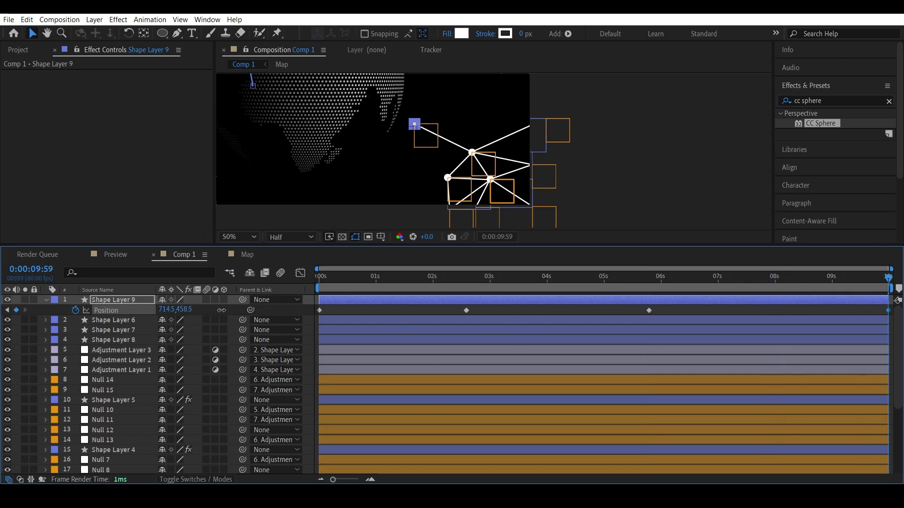
left_click_drag(216, 310, 272, 310)
left_click_drag(169, 313, 258, 297)
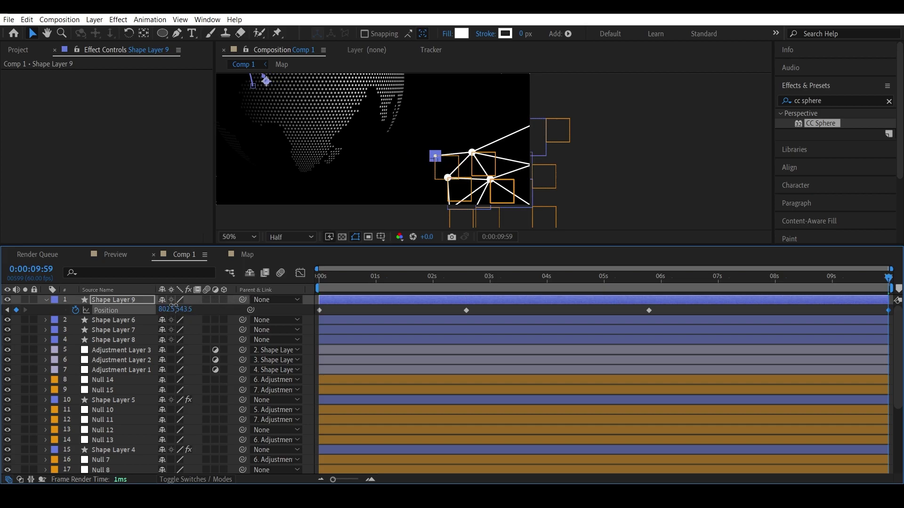
left_click_drag(886, 285, 303, 289)
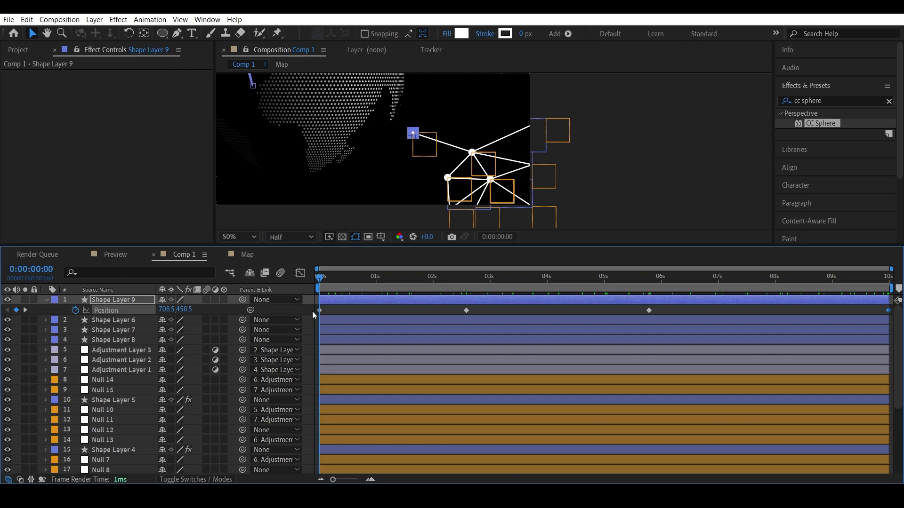
- Animate Shape Layer 6's Position with keyframes at the start, about 3.75 s, about 7 s and the last frame, ending at 1066, 545
left_click(116, 322)
key("p")
left_click(76, 331)
left_click(532, 283)
left_click_drag(183, 330, 123, 310)
left_click_drag(700, 279, 716, 279)
left_click_drag(185, 330, 111, 333)
left_click_drag(635, 285, 533, 289)
left_click_drag(171, 329, 155, 343)
key("space")
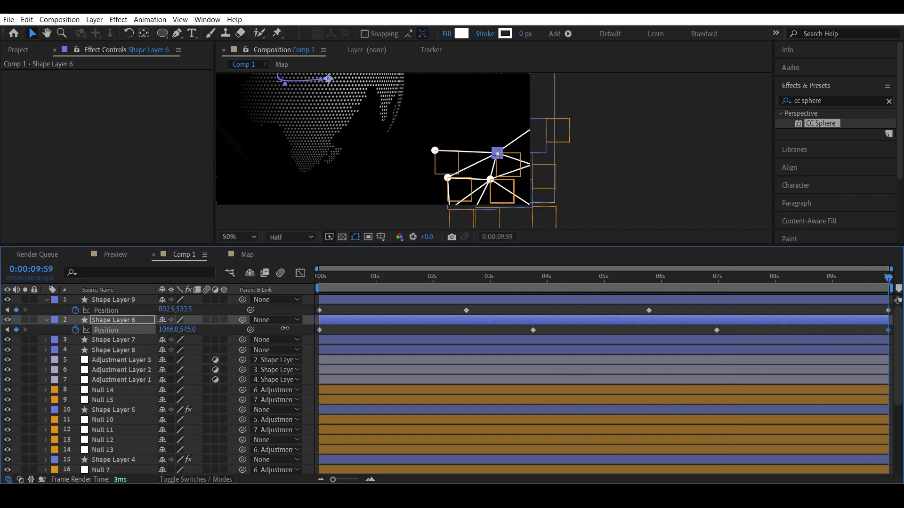
- Keyframe Shape Layer 7's Position at the start and shift the point upward at about 3.3 s
left_click(359, 340)
key("p")
left_click(320, 282)
left_click(75, 350)
left_click_drag(444, 280, 506, 287)
left_click_drag(191, 350, 167, 332)
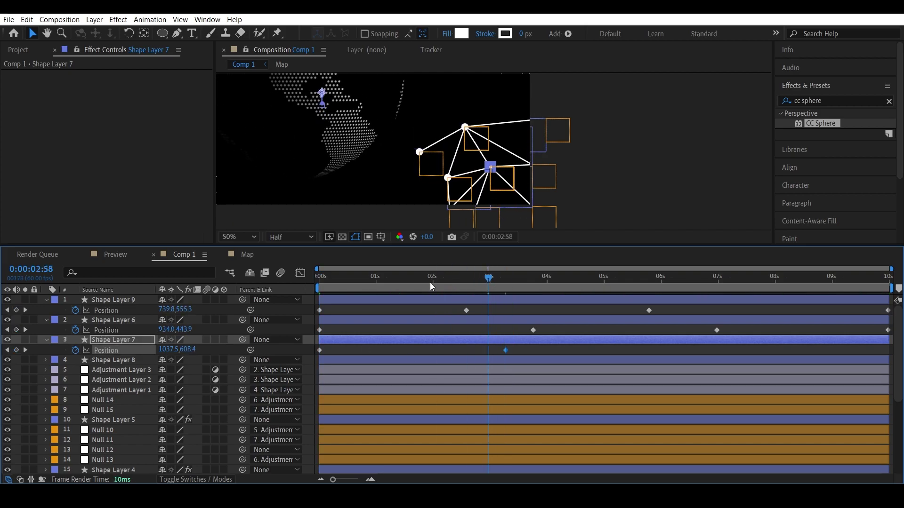
- Add Shape Layer 7 Position keyframes at about 6.4 s and at the last frame, ending at about 920.5, 712.5
left_click_drag(486, 277, 264, 291)
left_click_drag(169, 350, 194, 349)
left_click_drag(606, 282, 684, 283)
left_click_drag(185, 350, 212, 350)
left_click_drag(167, 349, 114, 339)
left_click(888, 281)
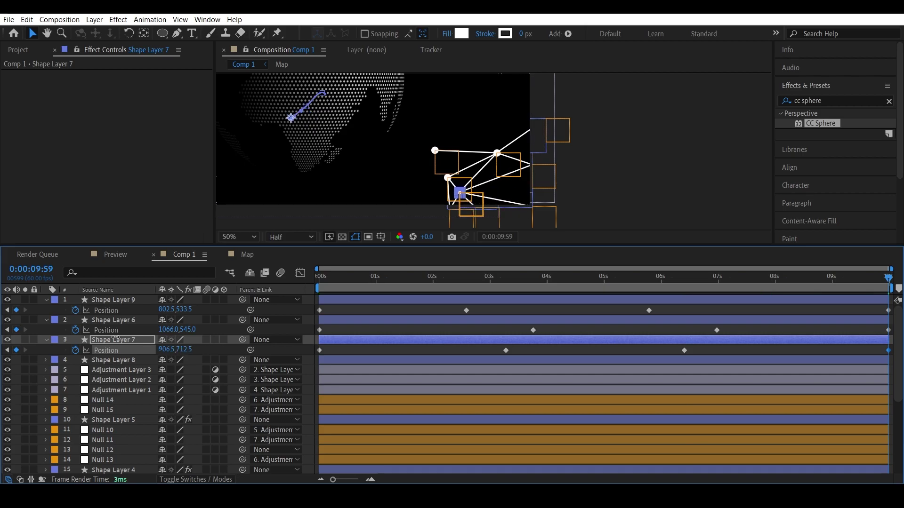
- Animate Shape Layer 8's Position with keyframes at the start, about 4 s, about 7.4 s and the last frame, ending at 752.5, 619.5
left_click(126, 361)
key("p")
left_click_drag(331, 277, 314, 281)
left_click(75, 370)
left_click_drag(514, 282, 547, 282)
left_click_drag(161, 370, 130, 363)
key("Home")
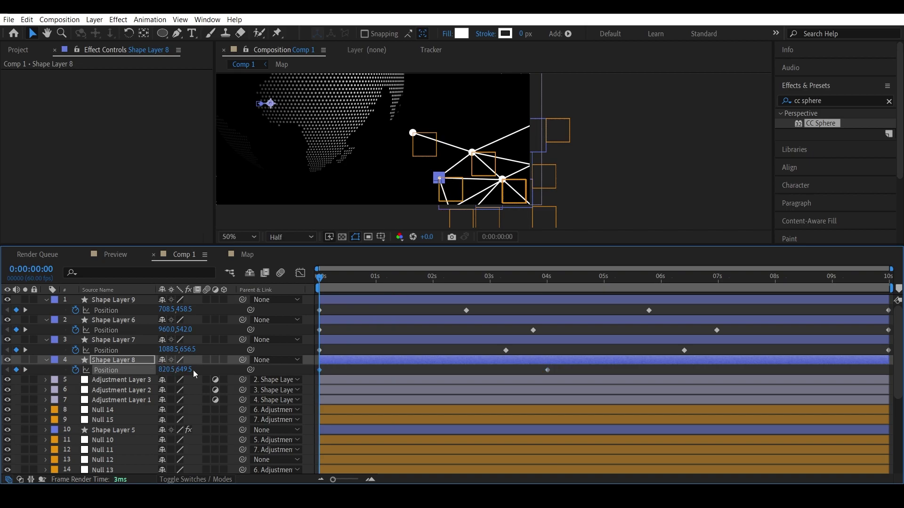
left_click(743, 277)
key("End")
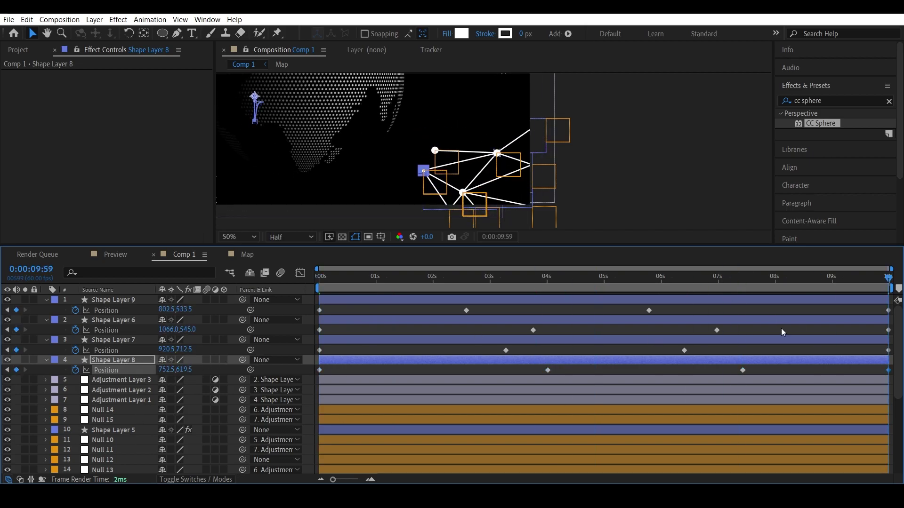
- Apply Easy Ease to all Position keyframes of Shape Layers 9, 6, 7 and 8 and play the animation from the start
mouse_move(893, 278)
left_mouse_down()
mouse_move(744, 295)
mouse_move(319, 294)
mouse_move(897, 295)
left_mouse_up()
left_click(319, 302)
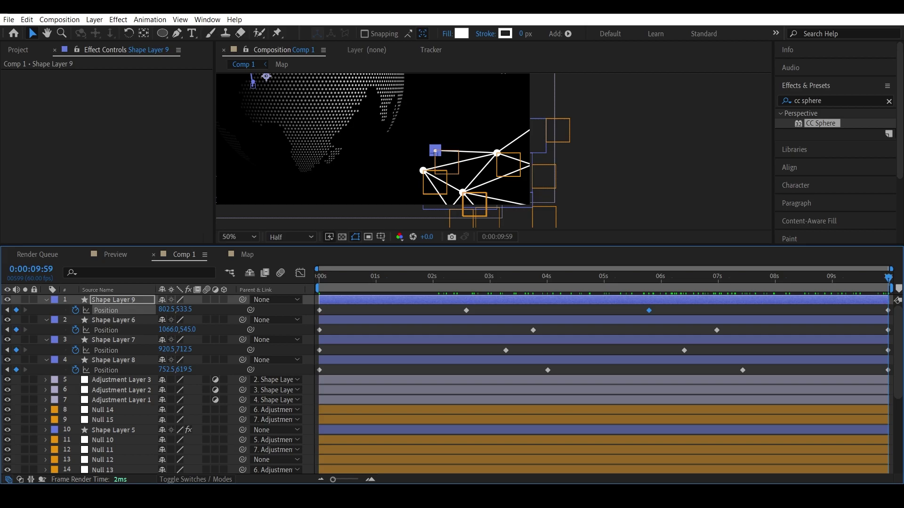
left_click_drag(312, 307, 899, 376)
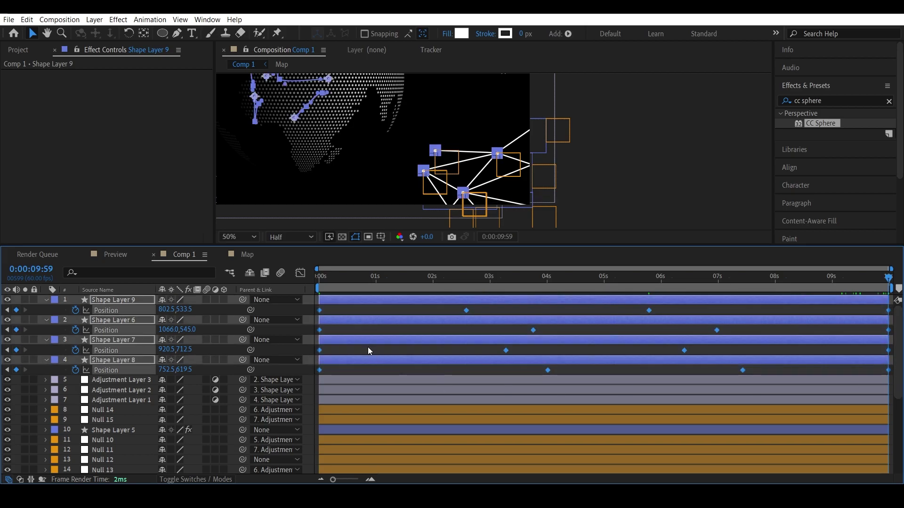
right_click(321, 310)
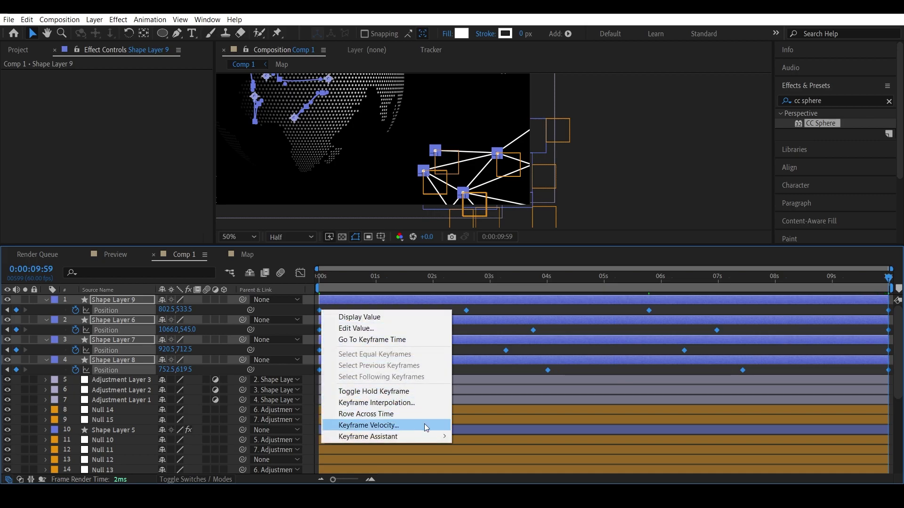
mouse_move(429, 438)
left_click(470, 366)
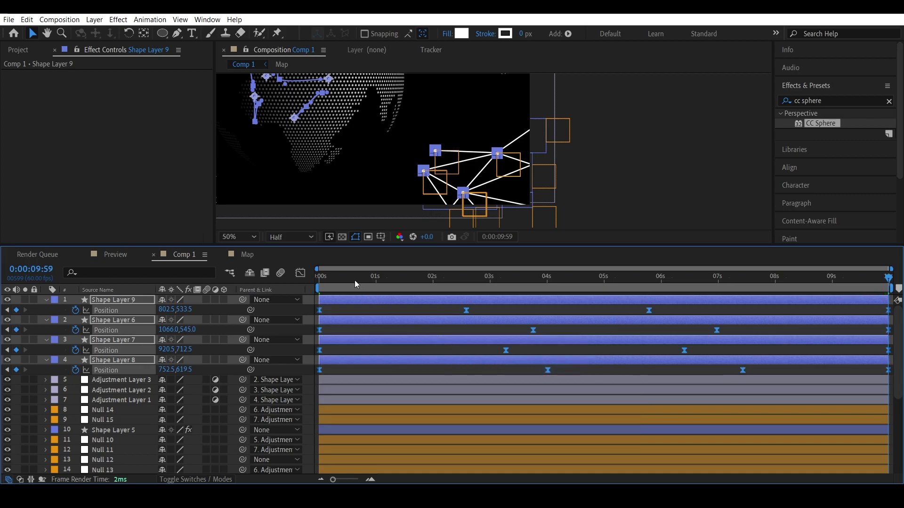
left_click_drag(355, 281, 312, 283)
key("F2")
key("space")
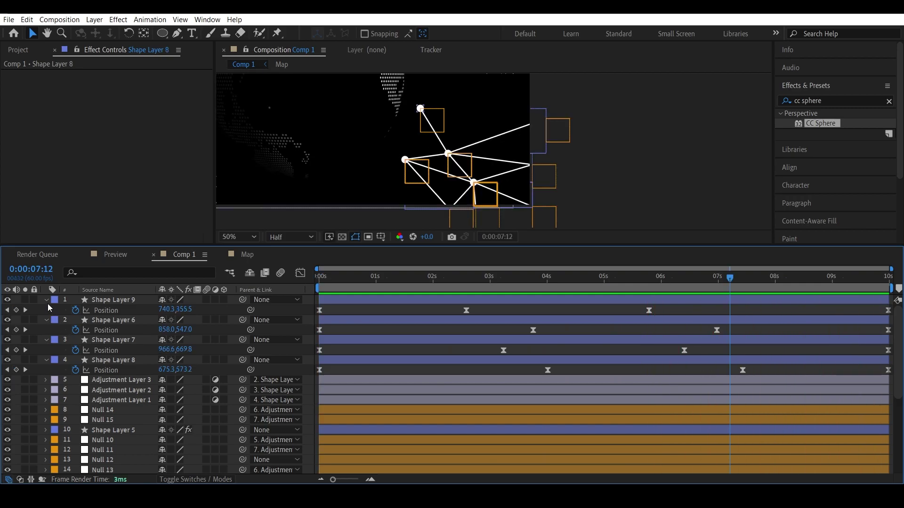
- Pre-compose all layers except Map into a new composition named Network Animation, moving all attributes into it
key("ctrl+a")
key("u")
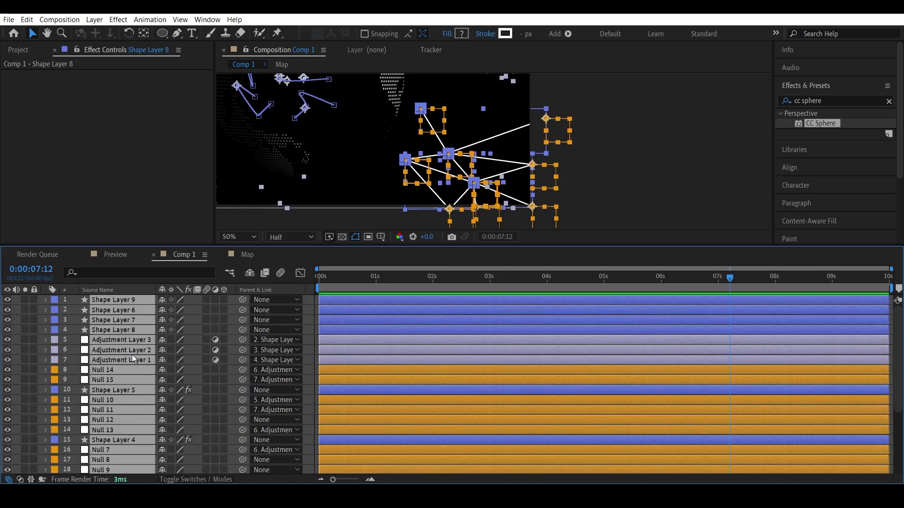
scroll(132, 354, "down", 3)
left_click(110, 469, "ctrl")
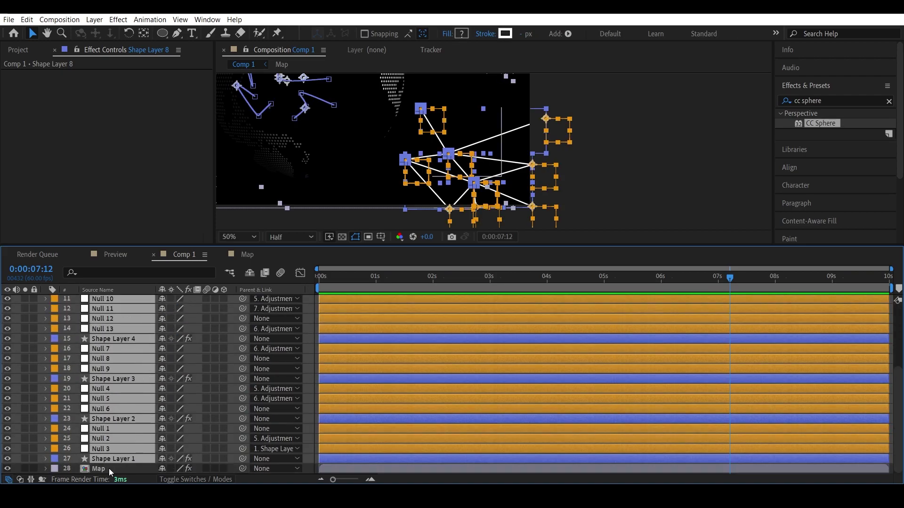
scroll(116, 451, "up", 4)
scroll(116, 451, "down", 4)
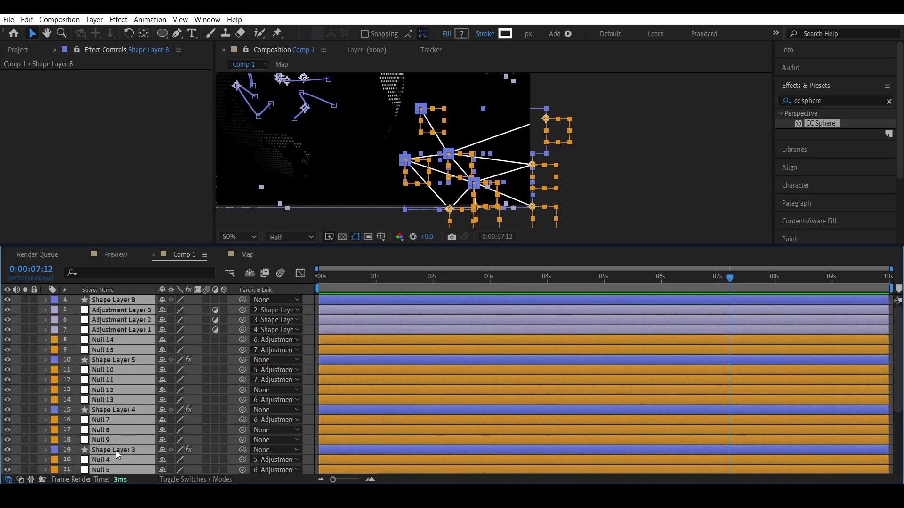
right_click(97, 436)
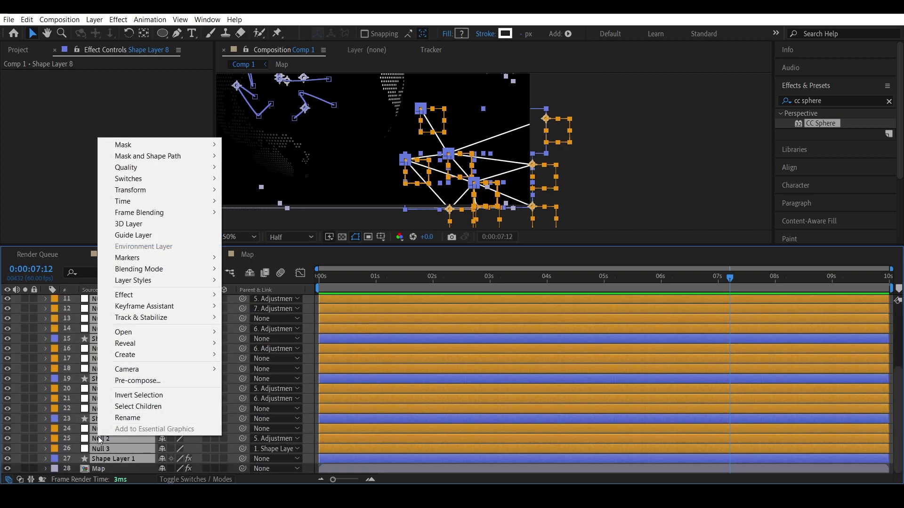
left_click(168, 381)
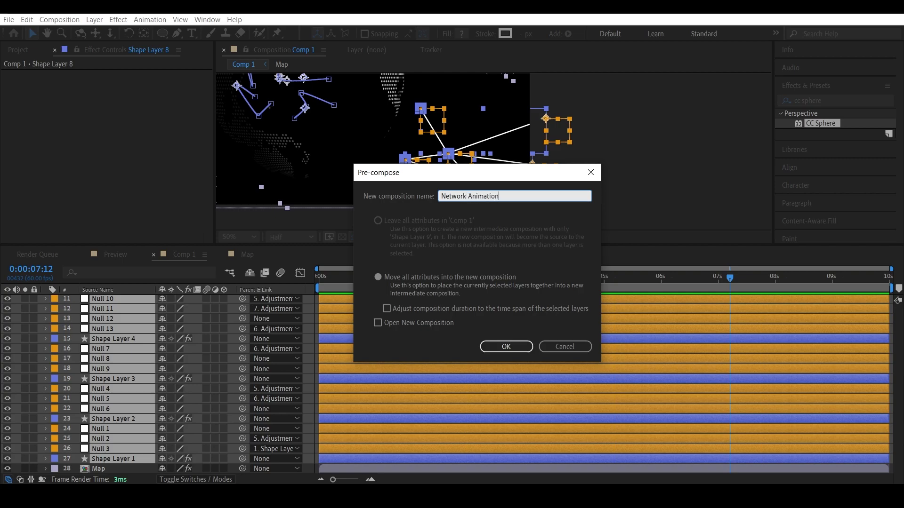
key("Return")
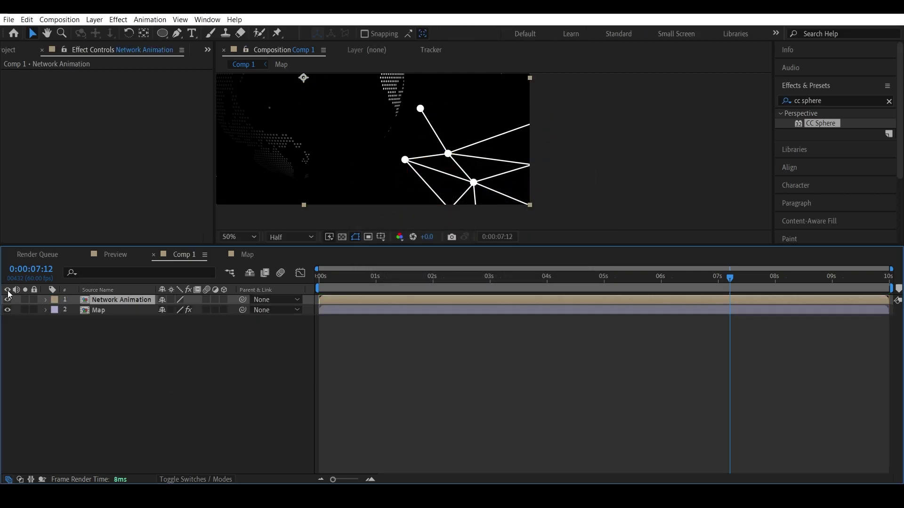
- Fit the whole composition in an enlarged preview and check the globe with Network Animation hidden and shown
left_click(8, 300)
left_click(8, 300)
left_click(7, 300)
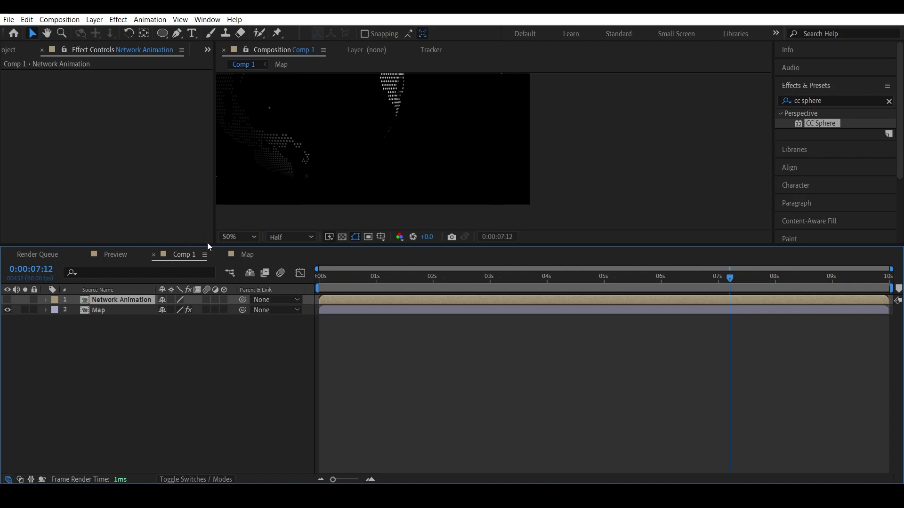
left_click(239, 236)
left_click(243, 248)
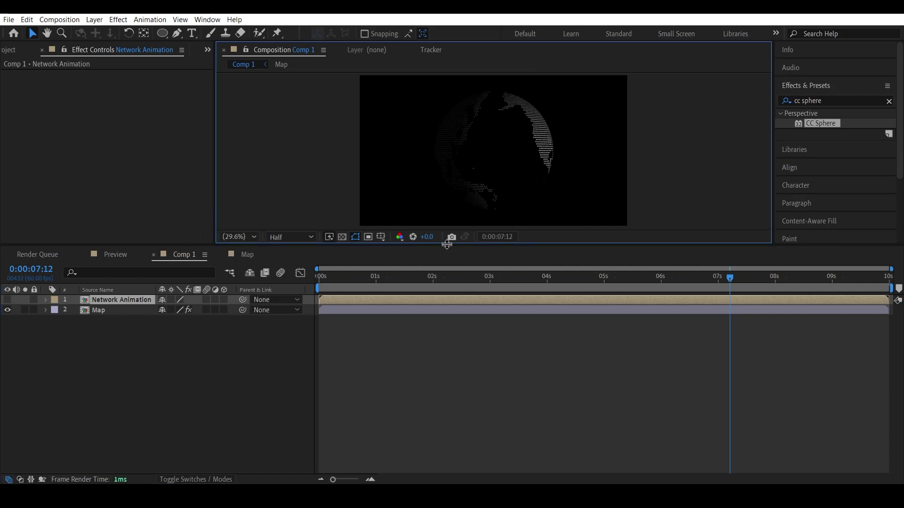
left_click_drag(447, 246, 449, 290)
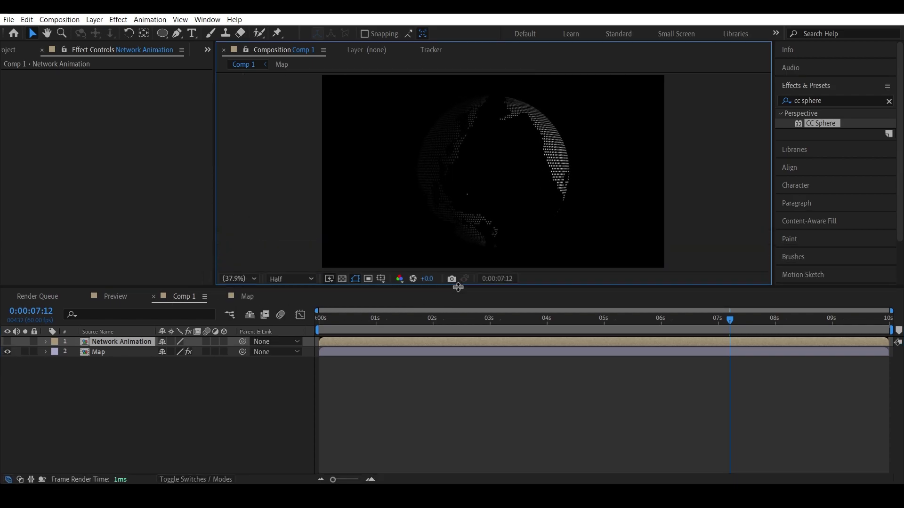
left_click(7, 345)
left_click(7, 345)
left_click(7, 345)
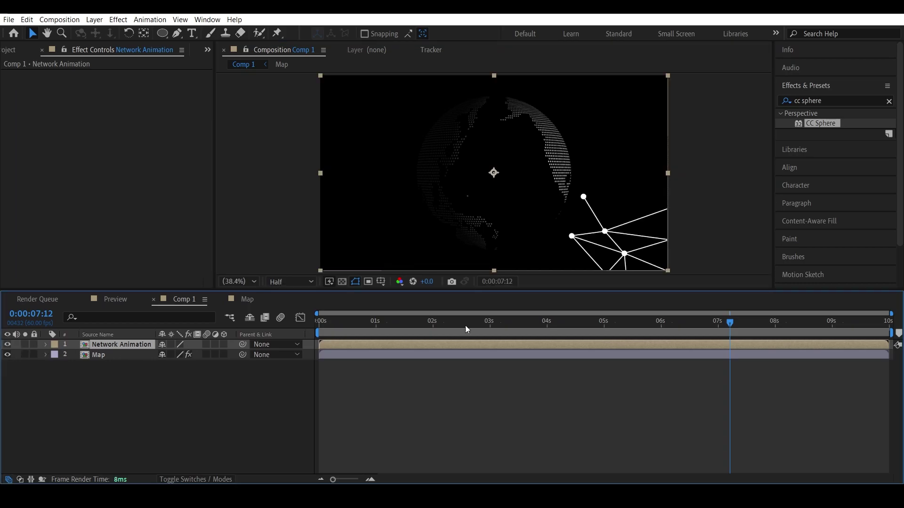
left_click_drag(511, 321, 306, 317)
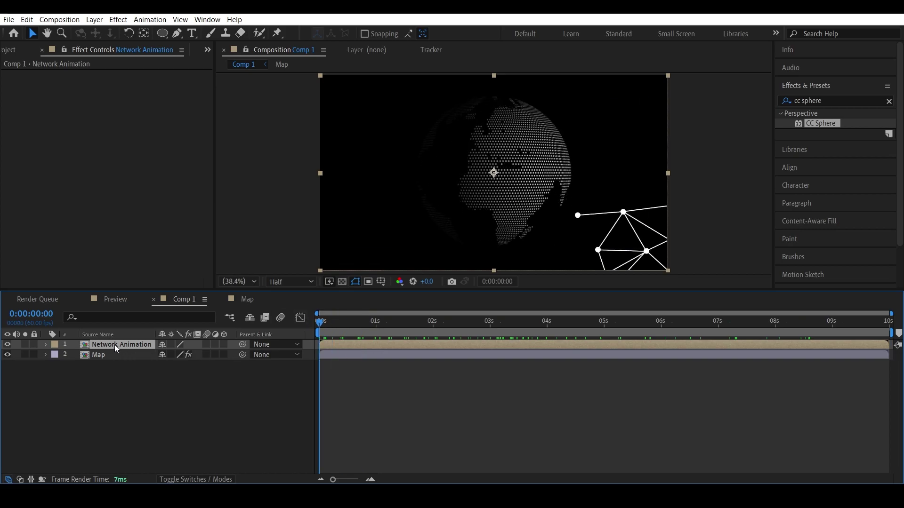
- Duplicate the Network Animation layer and reveal the Scale property of the lower copy
left_click(27, 19)
left_click(53, 152)
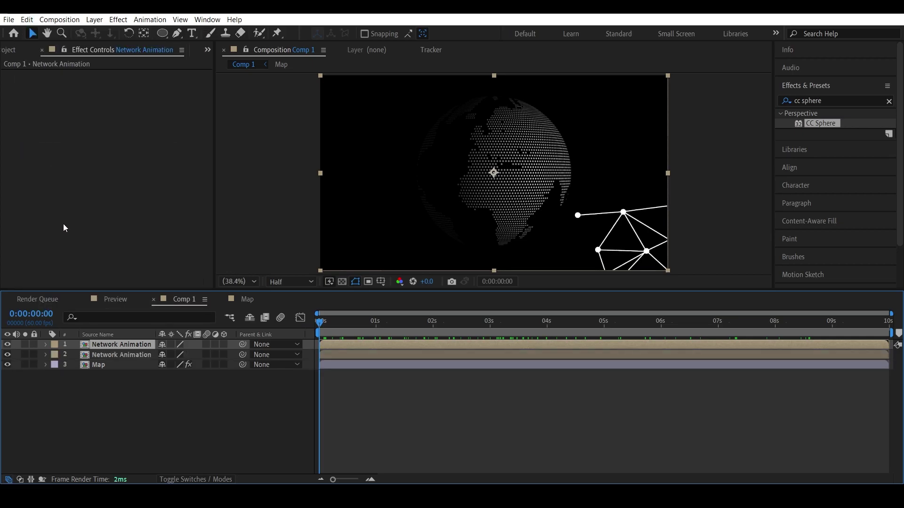
left_click(120, 354)
key("s")
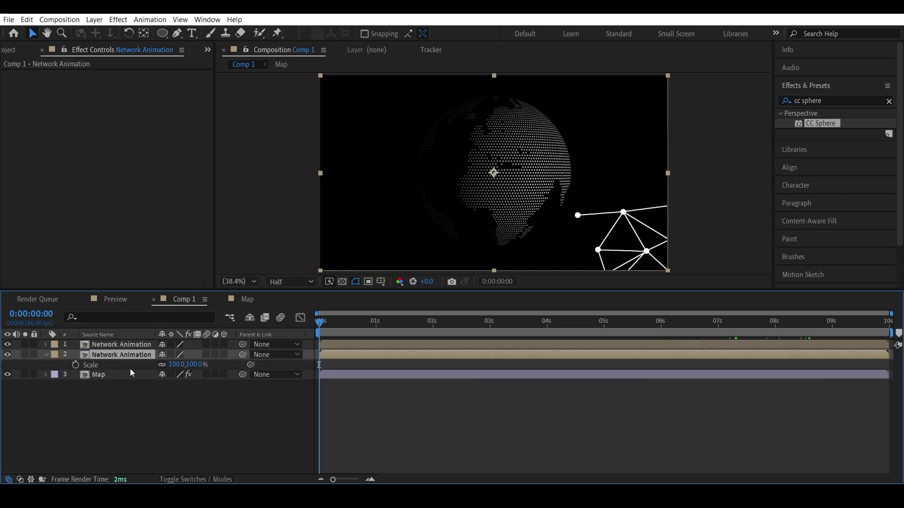
- Set the lower Network Animation copy's Scale to 70% and move it into the composition's lower-right corner
left_click_drag(200, 370, 173, 362)
left_click_drag(484, 229, 509, 254)
left_click(189, 366)
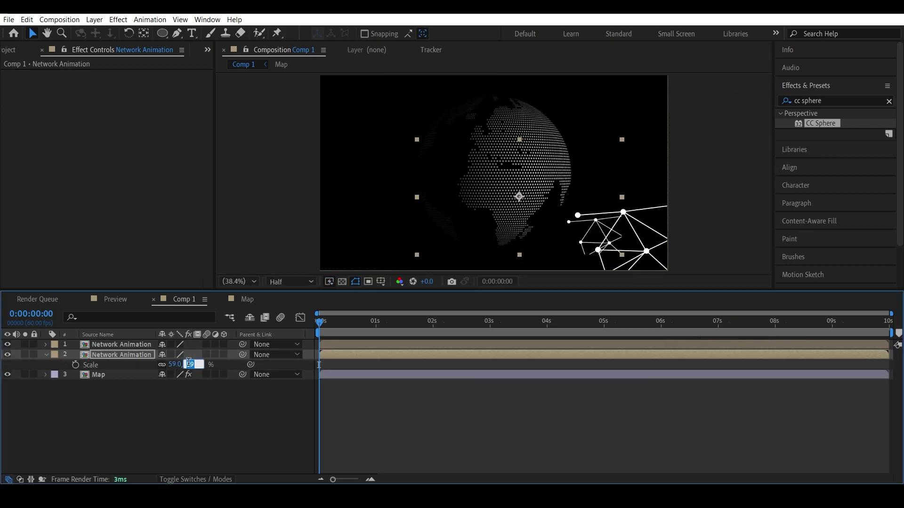
type("70")
key("Return")
left_click_drag(624, 243, 646, 246)
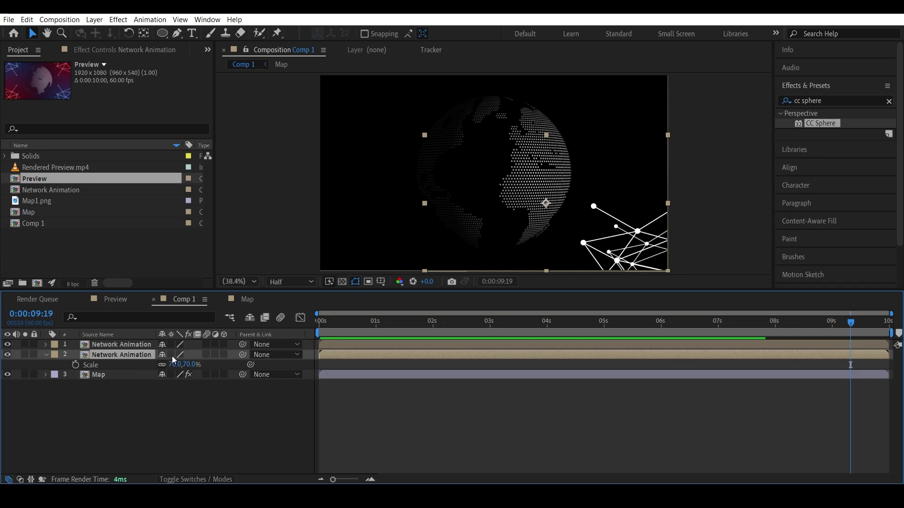
- Set the lower Network Animation copy's Scale to 62% and realign it with the frame's lower-right corner, nudging it down and right
left_click(176, 365)
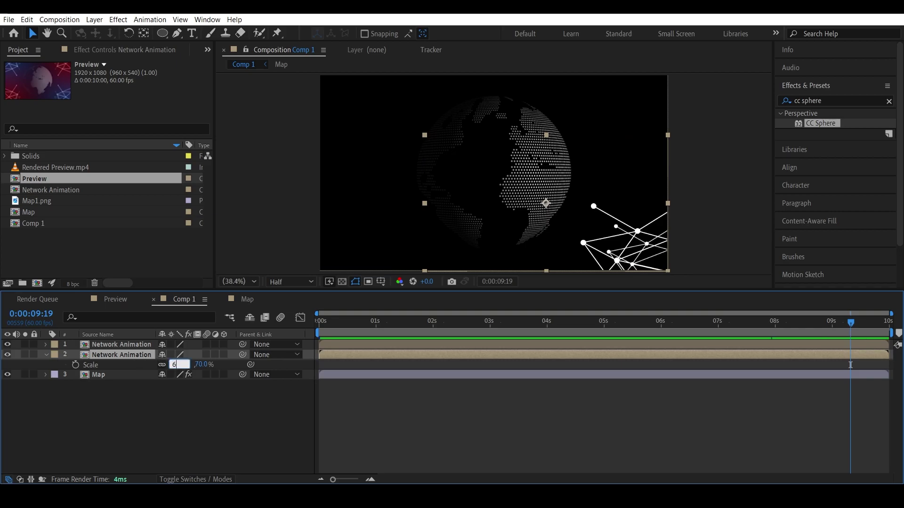
key("Return")
left_click(562, 212)
left_click_drag(561, 210, 573, 217)
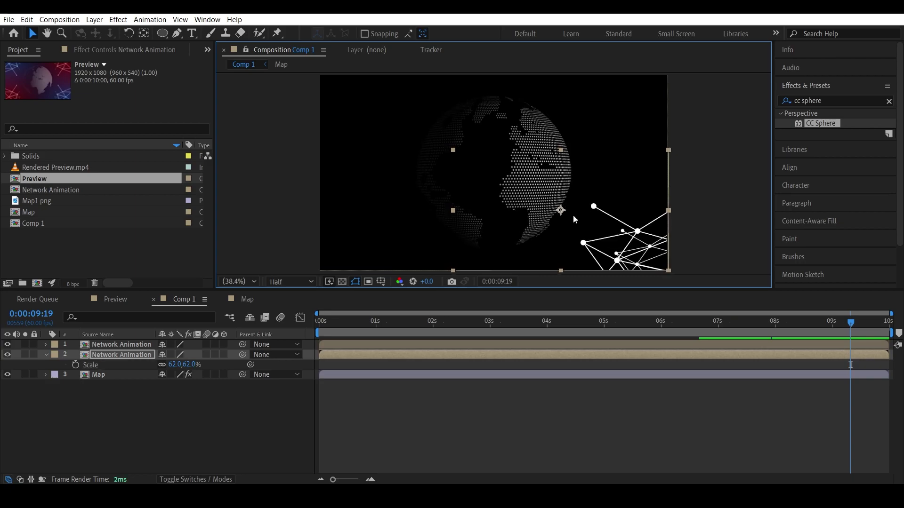
key("Down")
key("Right")
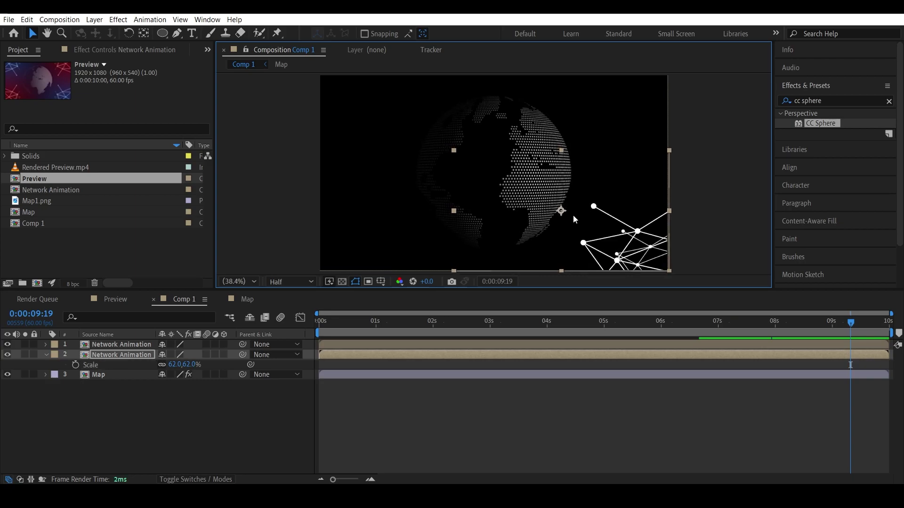
- Nudge the lower Network Animation copy slightly further down, deselect it and save the project
key("Down")
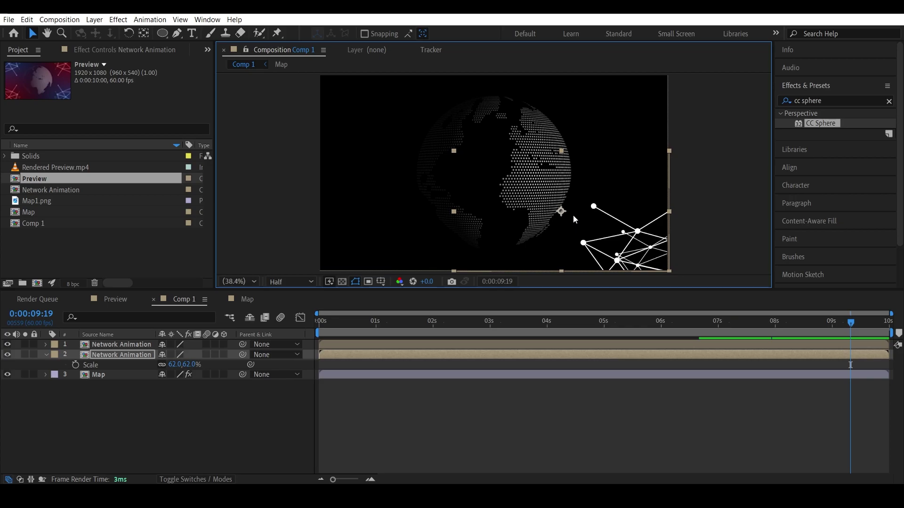
left_click(210, 438)
key("ctrl+s")
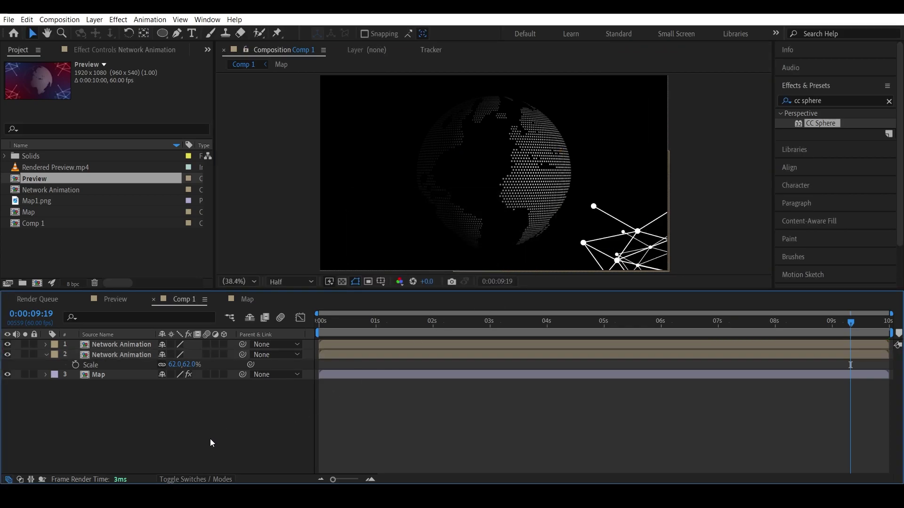
- Reveal the Opacity of the lower Network Animation layer and set it to 30%
left_click(122, 355)
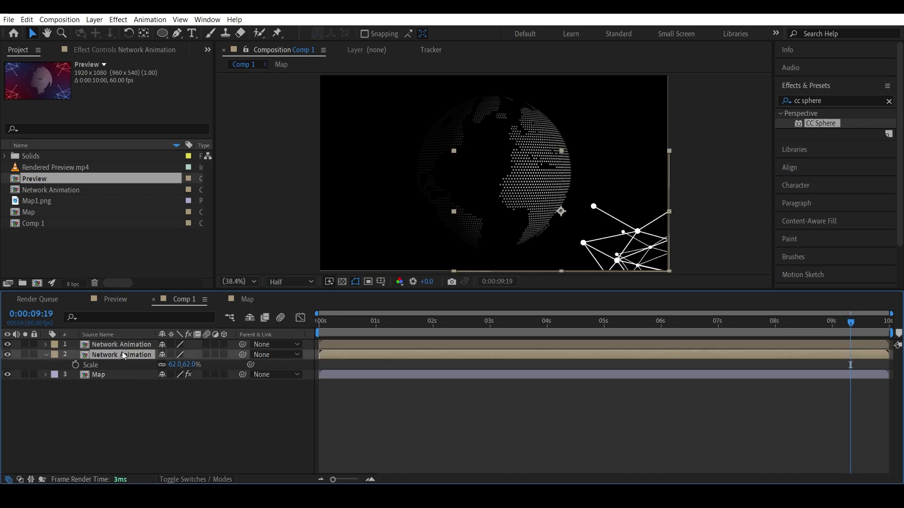
key("t")
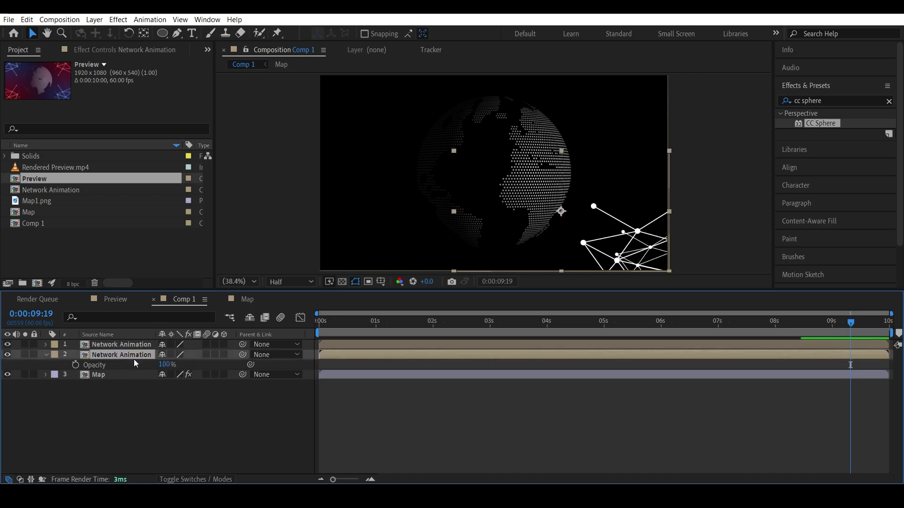
left_click(165, 364)
type("30")
key("Return")
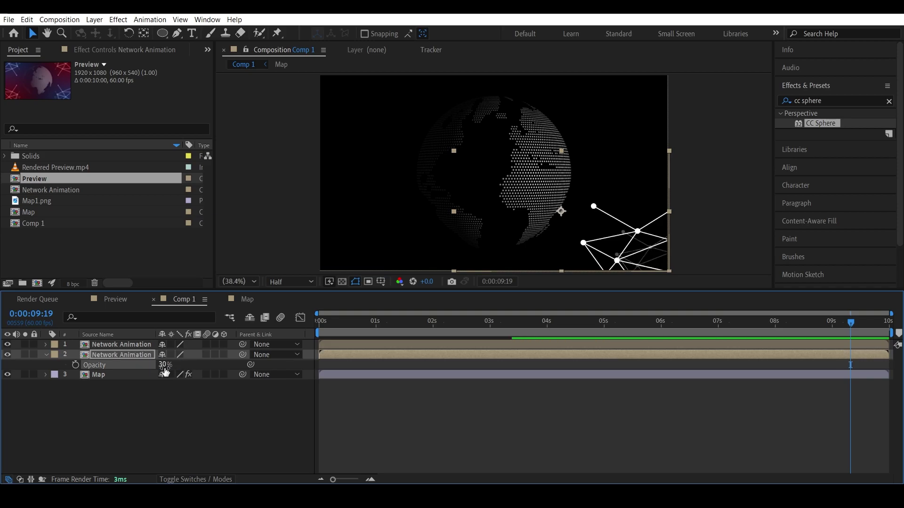
- Set the Opacity of the upper Network Animation layer to 70%
left_click(137, 345)
key("t")
left_click(167, 354)
type("70")
key("Return")
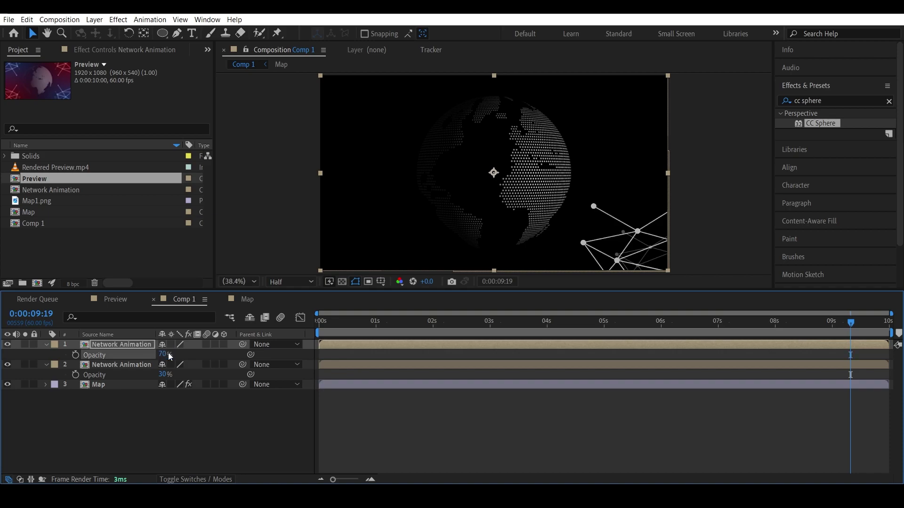
- Return to the start of the composition and add an Outer Glow layer style to the upper Network Animation layer
left_click_drag(330, 323, 279, 326)
left_click(125, 346)
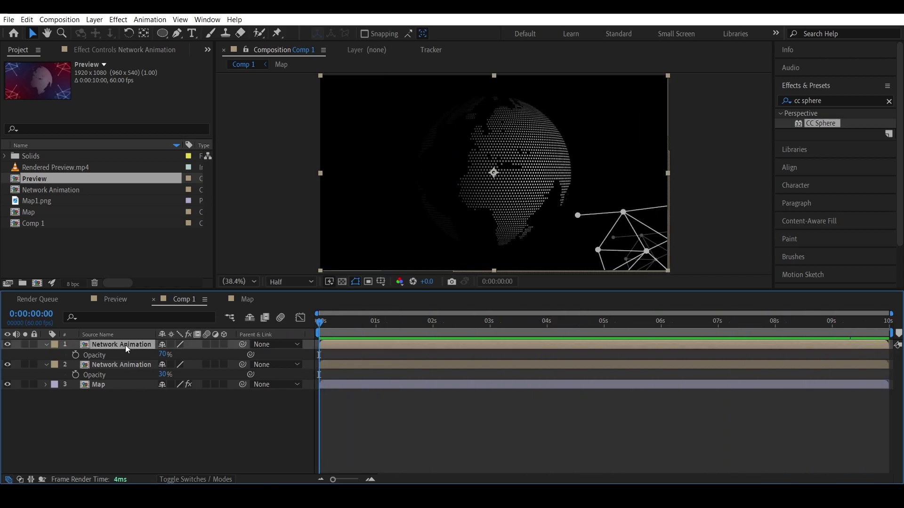
right_click(125, 345)
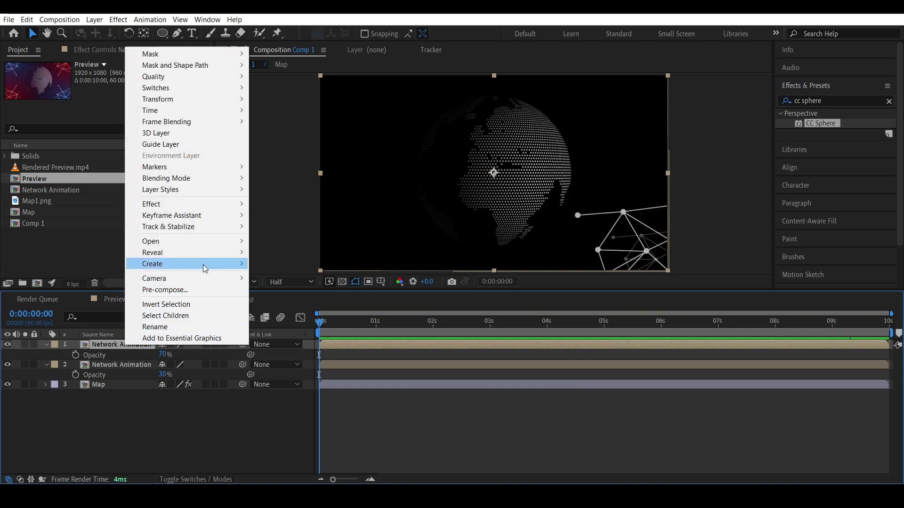
mouse_move(228, 193)
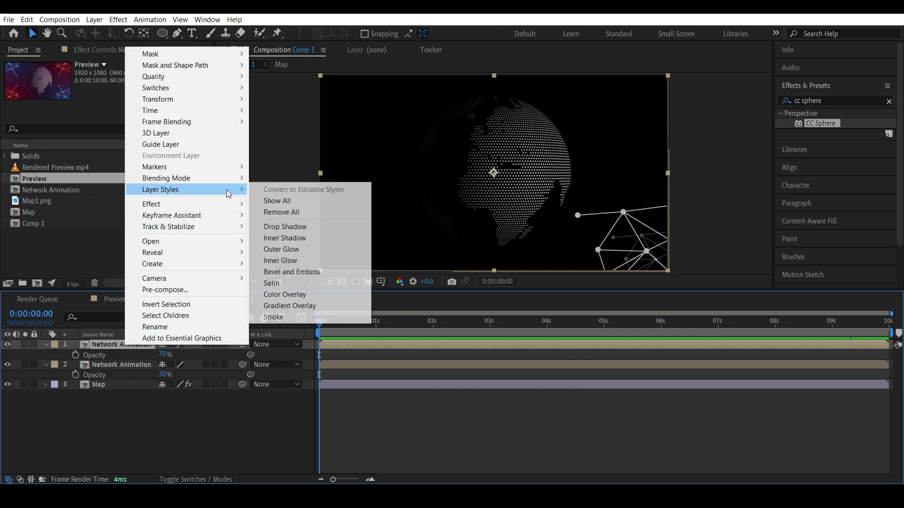
left_click(291, 254)
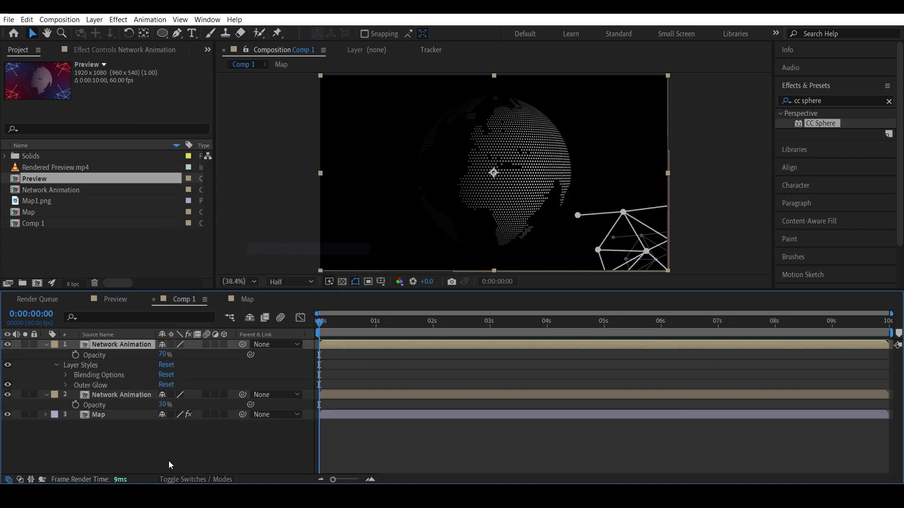
- Expand the upper Network Animation layer's Outer Glow settings and change the glow color to red, FF0000
left_click(65, 385)
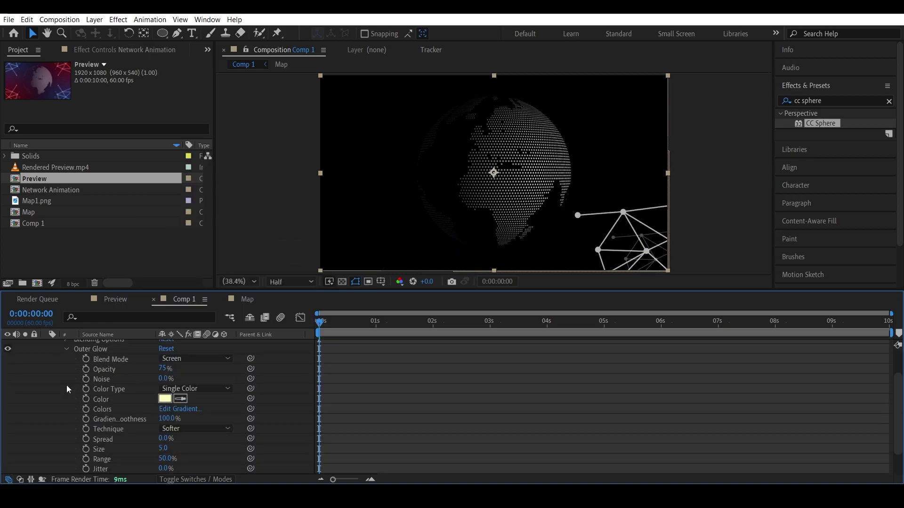
left_click(164, 399)
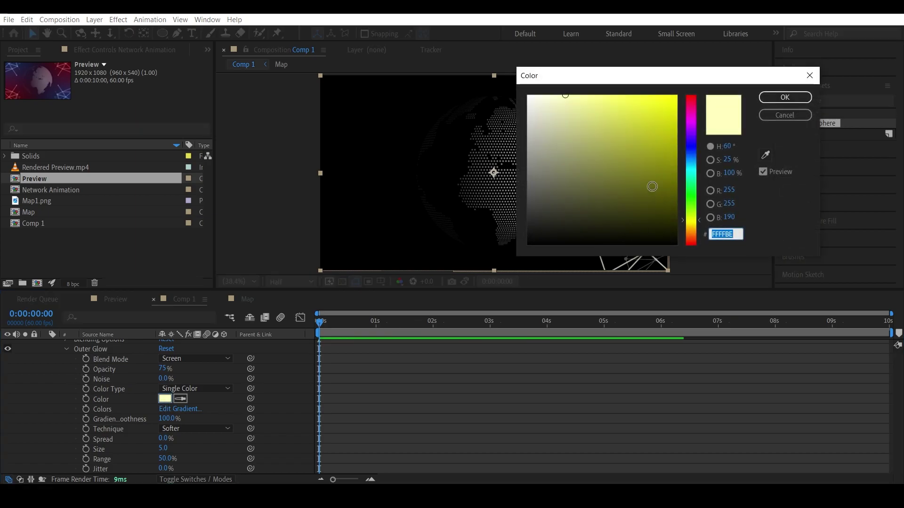
left_click_drag(696, 103, 696, 86)
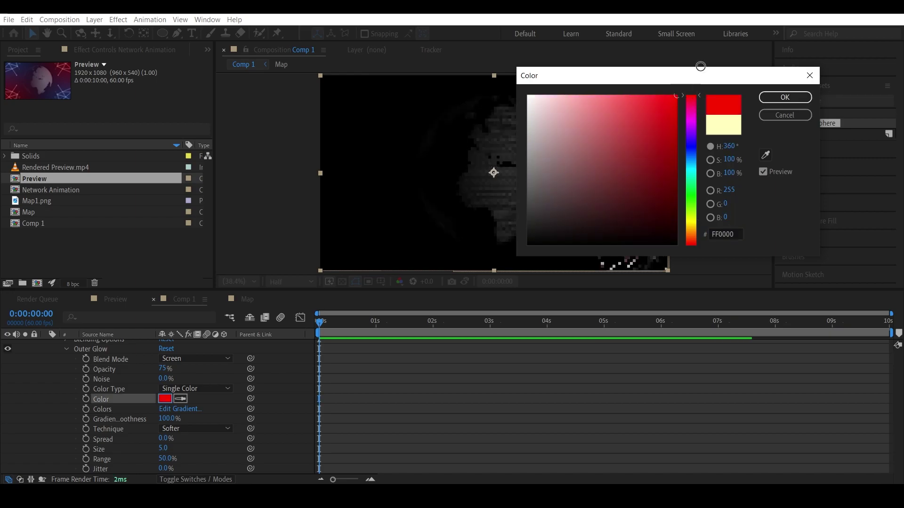
left_click(784, 97)
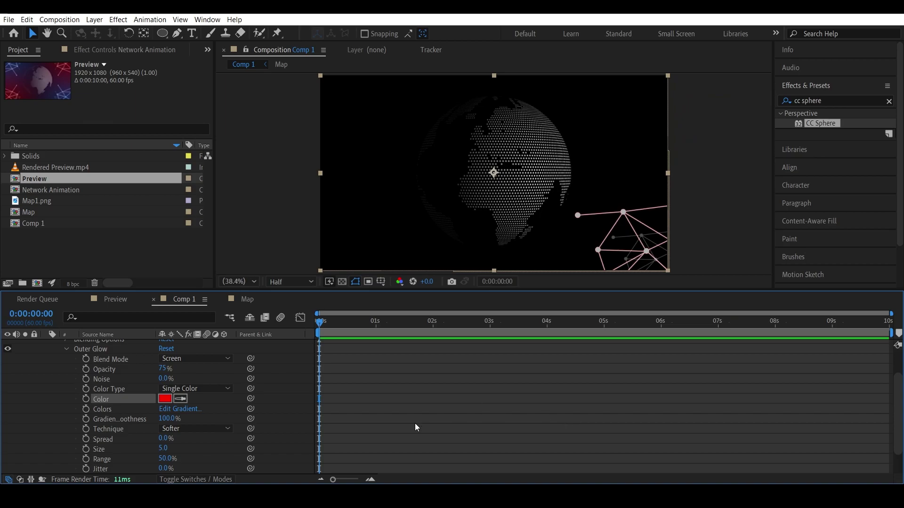
- Set the Outer Glow Size to 29 and collapse the properties of both Network Animation layers
left_click_drag(163, 448, 167, 451)
left_click(166, 449)
type("29")
key("Return")
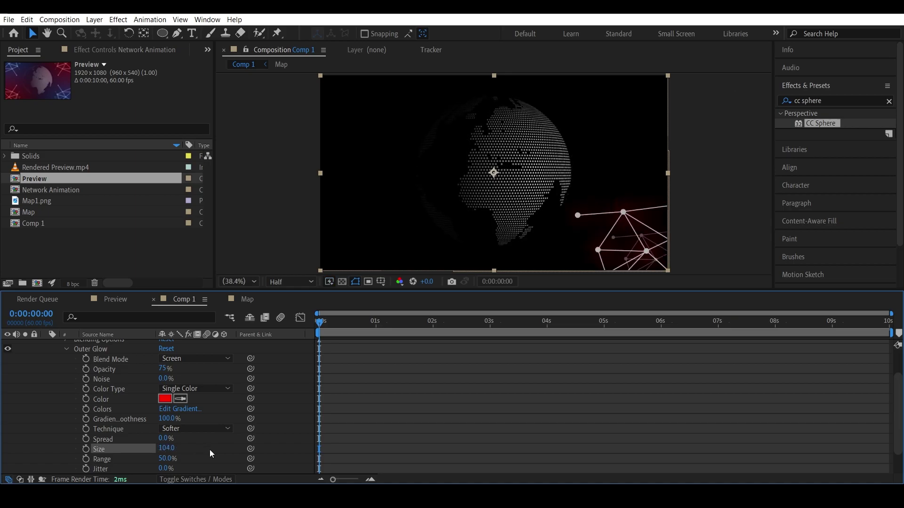
left_click(374, 414)
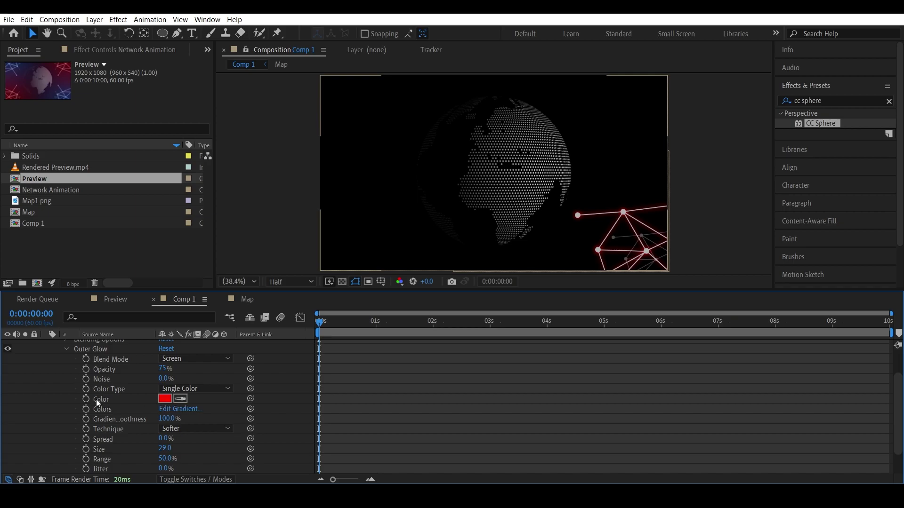
scroll(120, 405, "up", 2)
left_click(45, 344)
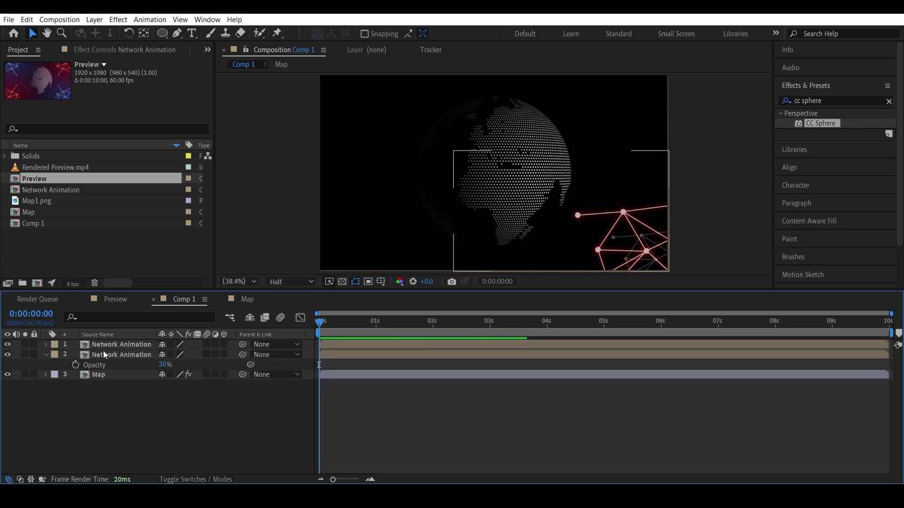
left_click(46, 355)
- Draw a circle over the globe with the Ellipse tool and set its Ellipse Path Size to 1080 by 1080
left_click(163, 32)
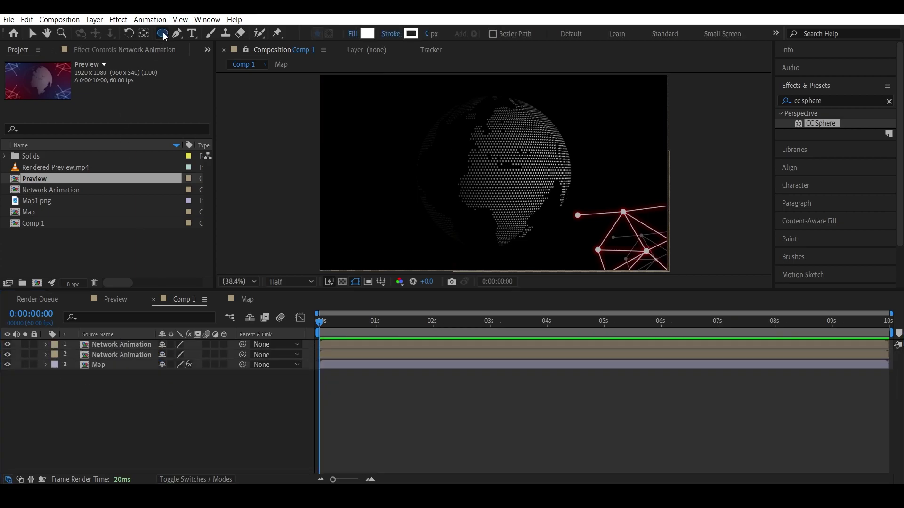
left_click_drag(472, 122, 572, 223)
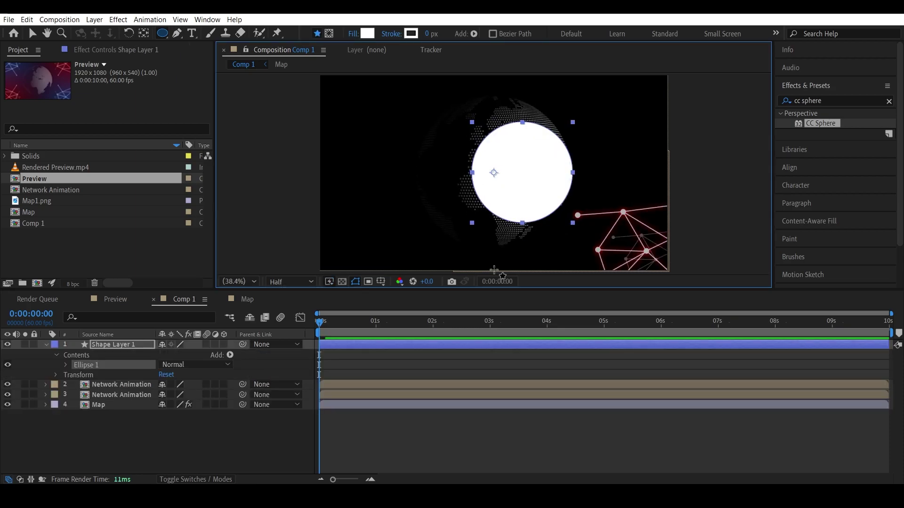
left_click(66, 366)
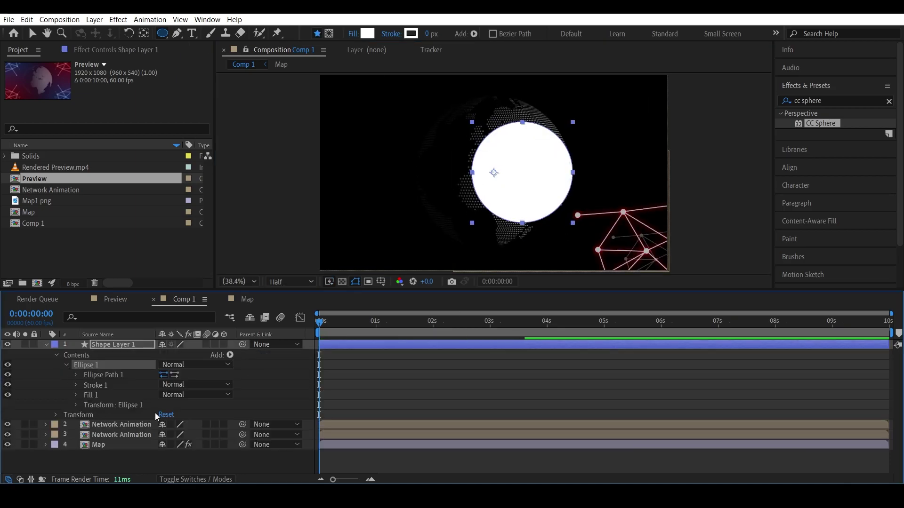
left_click(75, 375)
left_click(181, 384)
type("1080")
key("Return")
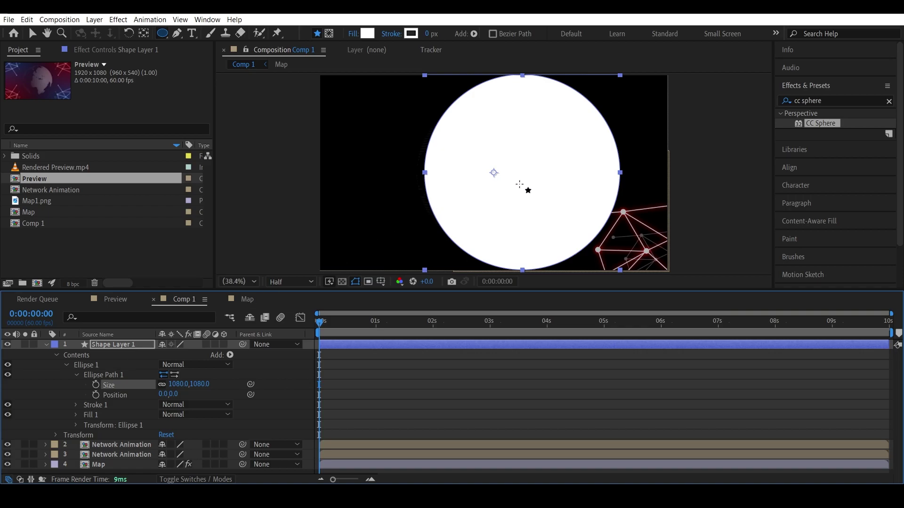
- Center the circle on the composition's lower-right corner and change its fill to red, FF0000
key("v")
left_click_drag(524, 165, 675, 245)
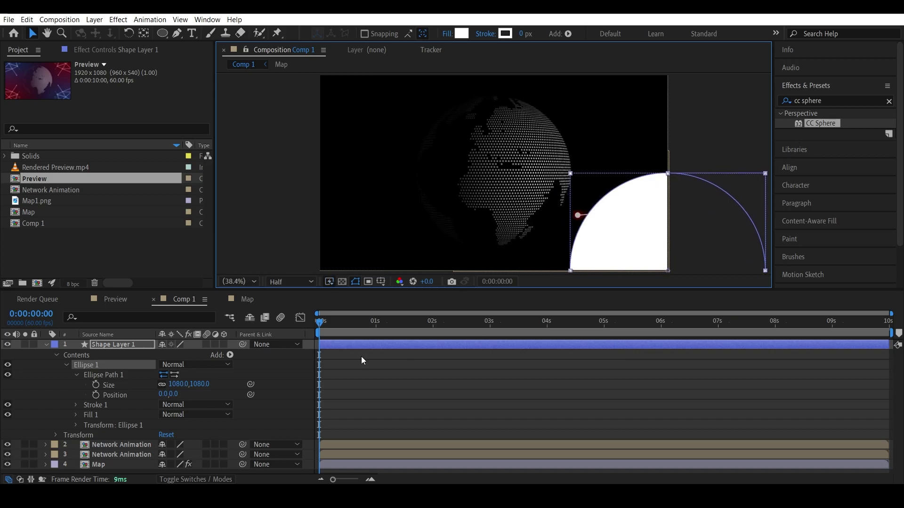
left_click(462, 33)
type("FF0000")
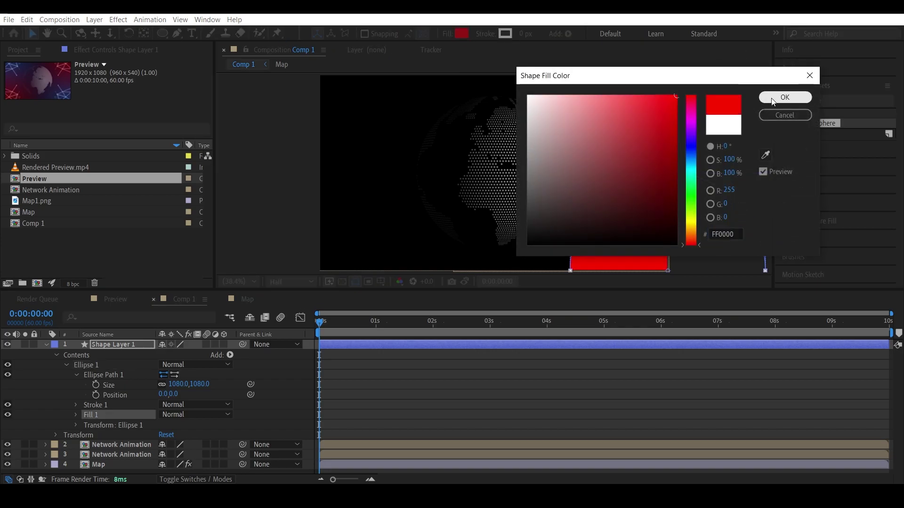
left_click(784, 97)
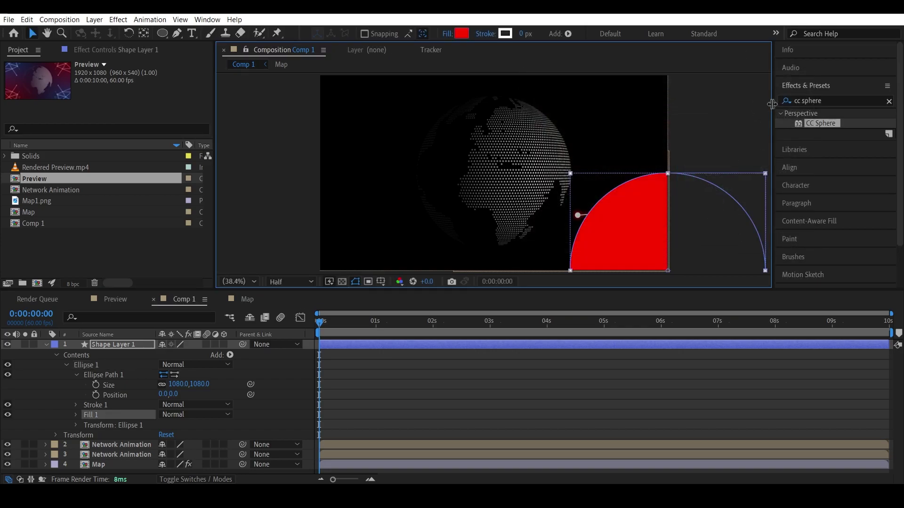
left_click(46, 344)
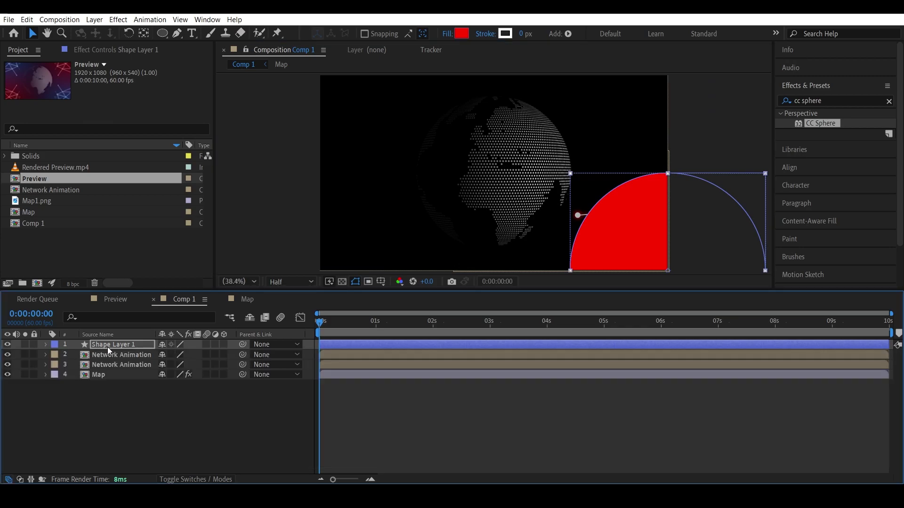
- Search the effects for "gaus" and apply Gaussian Blur to the red circle's Shape Layer 1
left_click(108, 346)
left_click(874, 101)
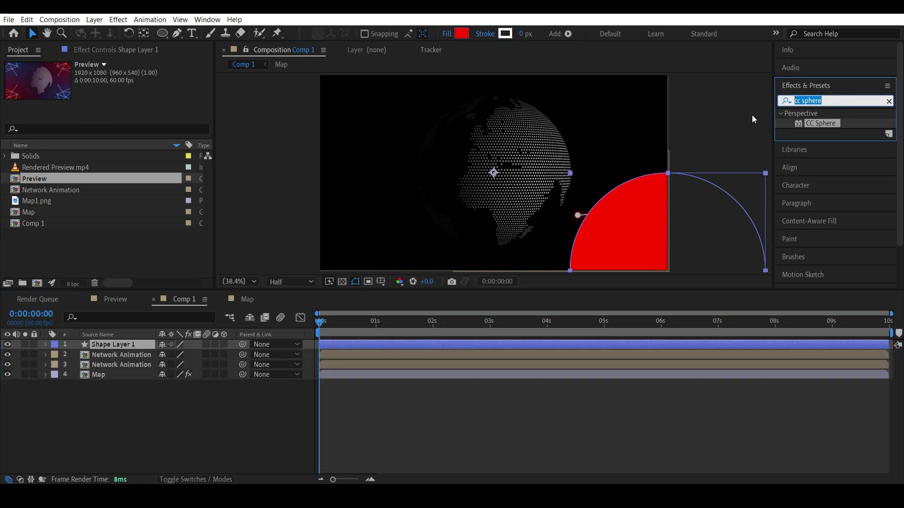
type("gaus")
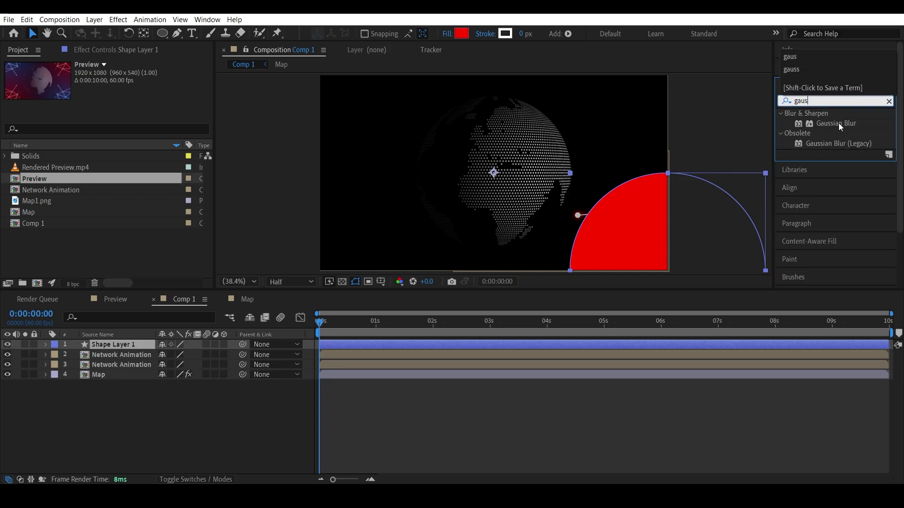
left_click_drag(837, 122, 665, 236)
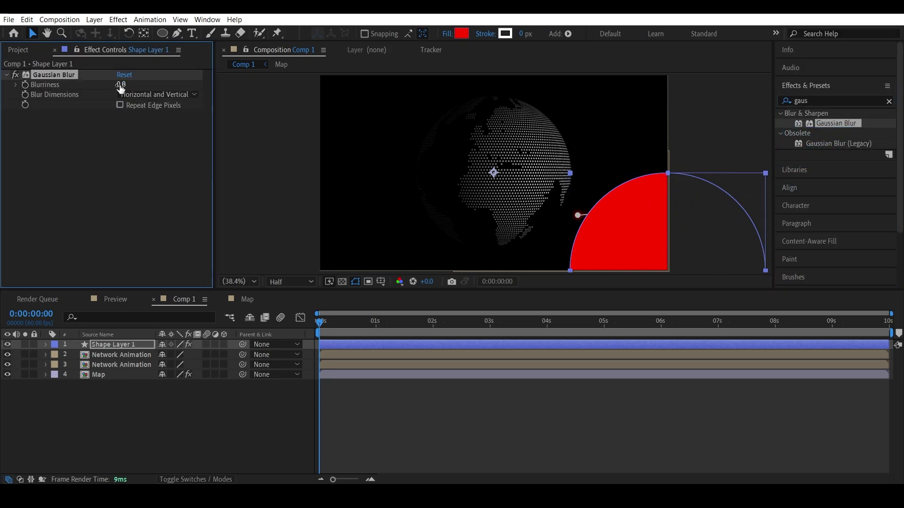
- Set the Gaussian Blur's Blurriness on Shape Layer 1 to 2000
left_click_drag(121, 88, 204, 109)
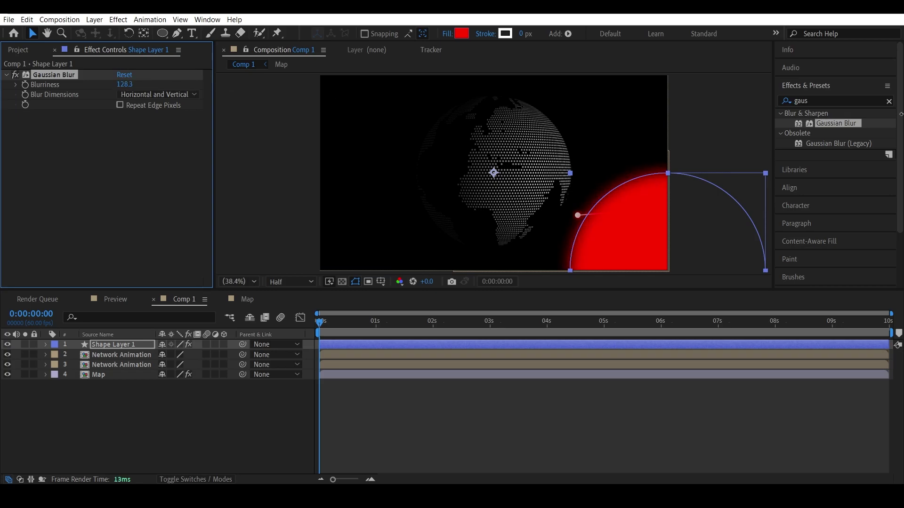
left_click(126, 84)
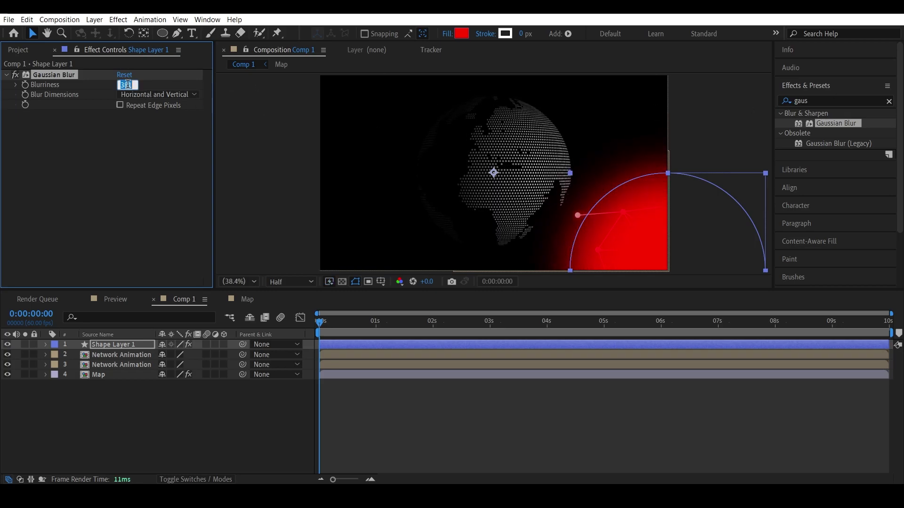
type("2000")
key("Return")
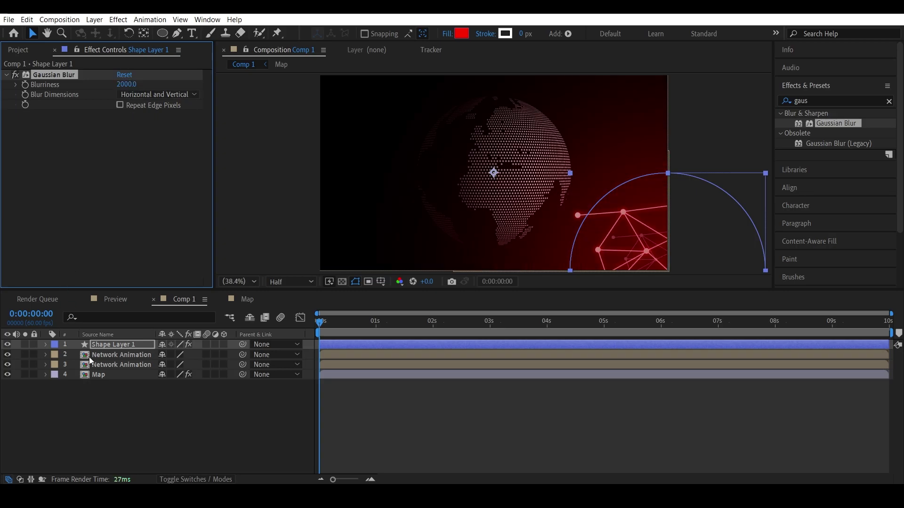
left_click(160, 454)
- Duplicate Shape Layer 1 together with both Network Animation layers, leaving only the original Shape Layer 1 selected
left_click(115, 348)
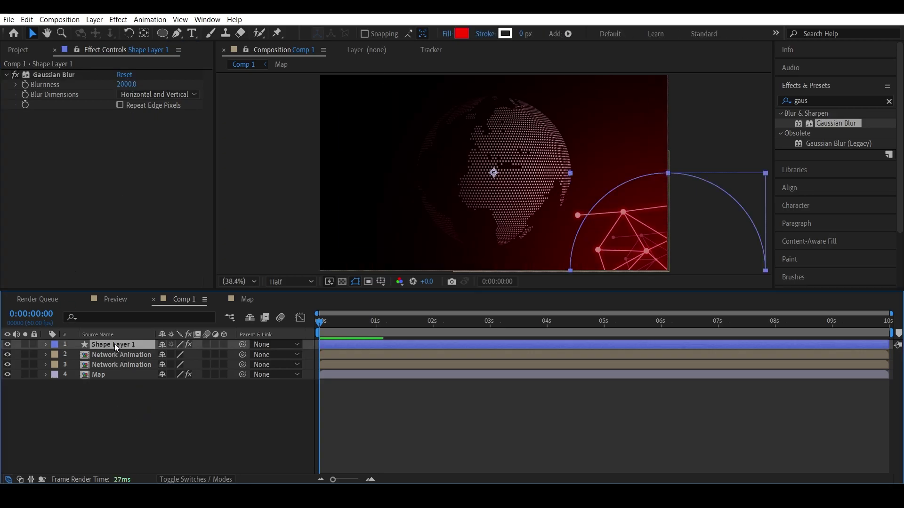
left_click(119, 357, "ctrl")
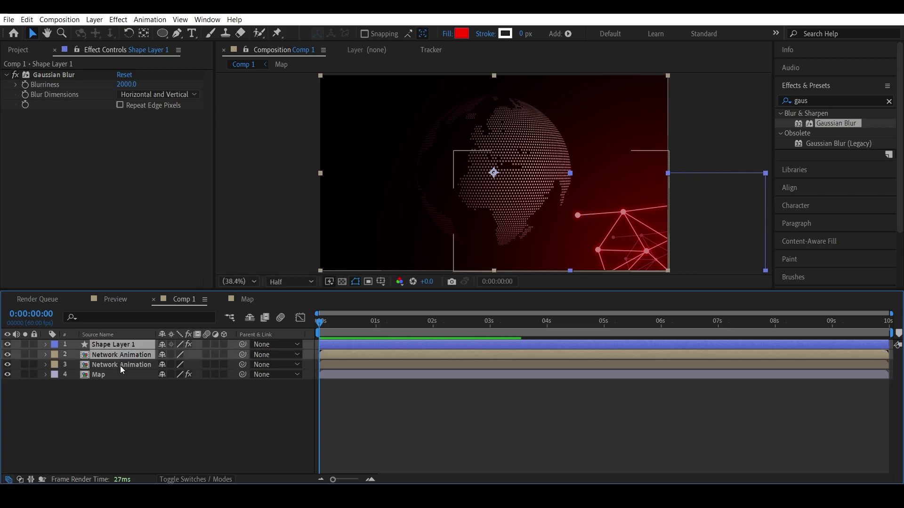
left_click(120, 366, "ctrl")
key("ctrl+d")
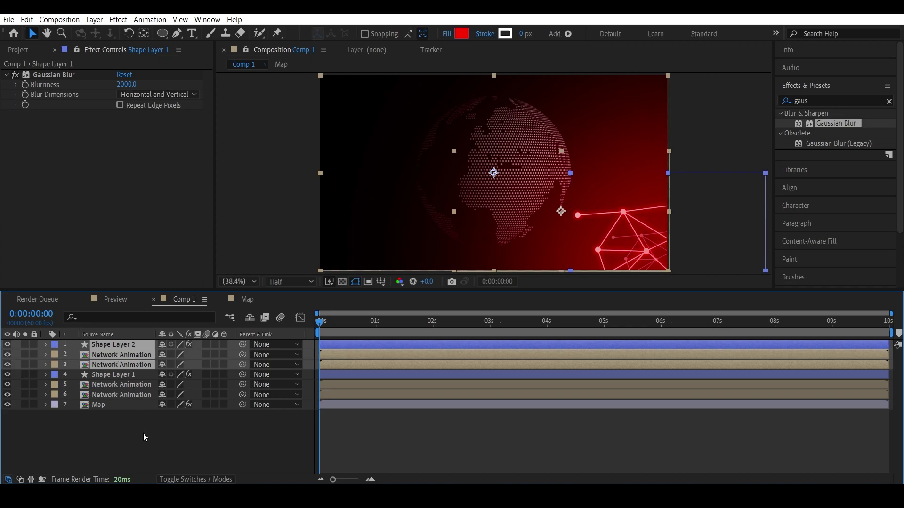
left_click(143, 433)
left_click(119, 375)
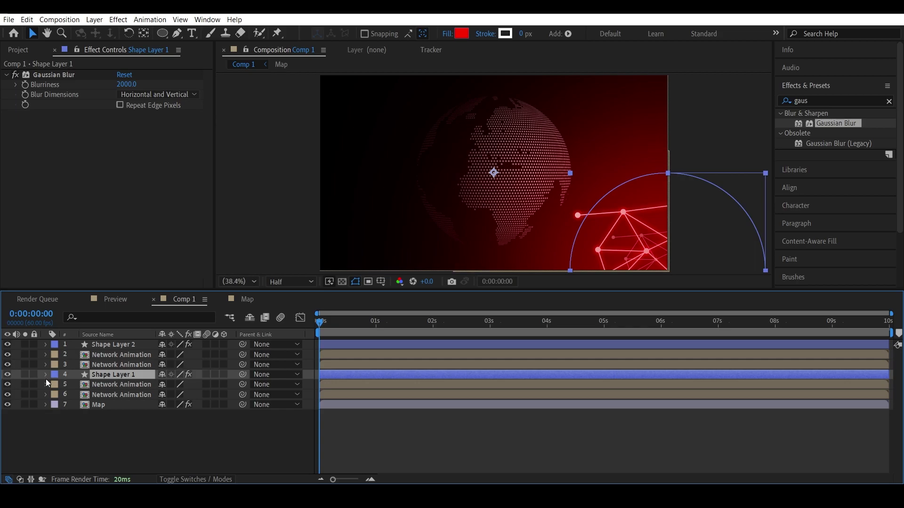
- Hide the three duplicated layers above Shape Layer 1 and change Shape Layer 1's fill to blue, 0044FF
left_click(9, 345)
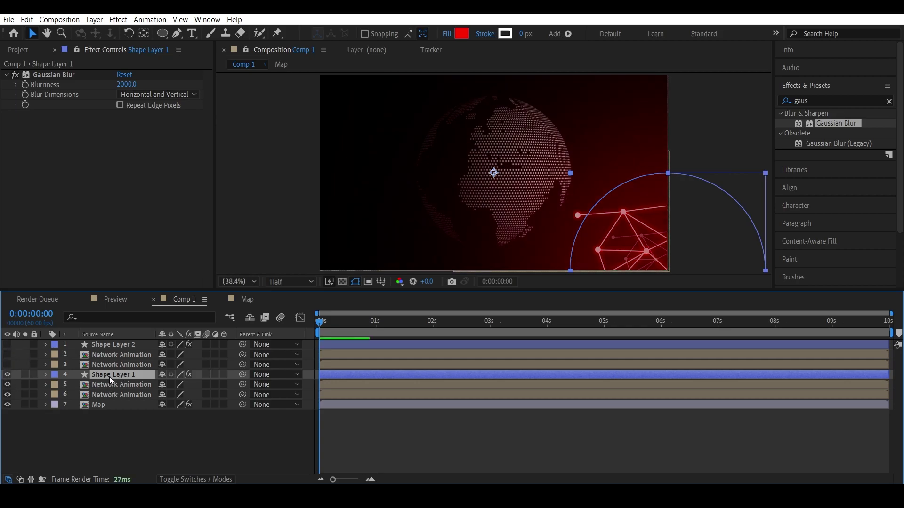
left_click(461, 33)
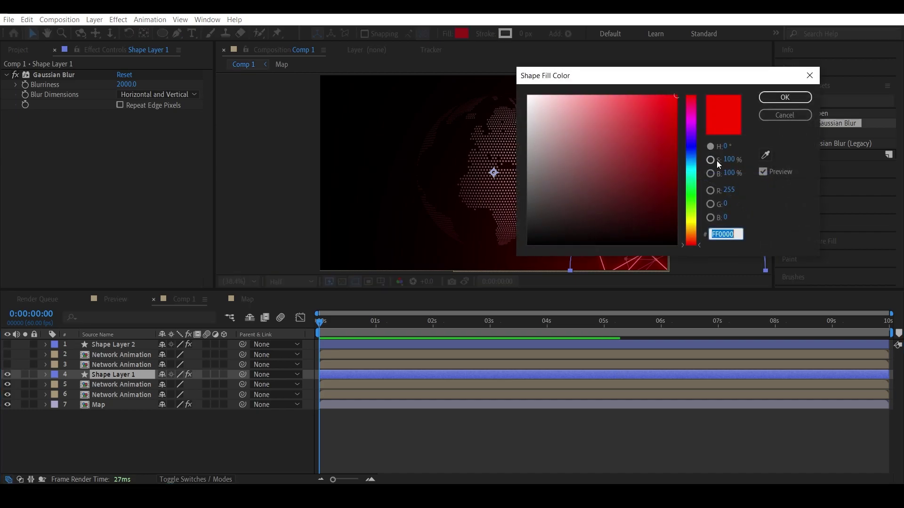
left_click(695, 152)
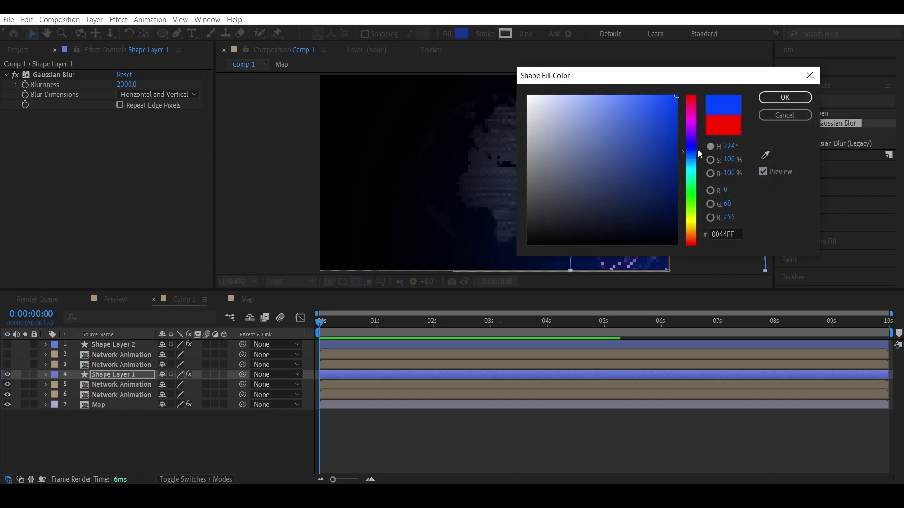
left_click(785, 96)
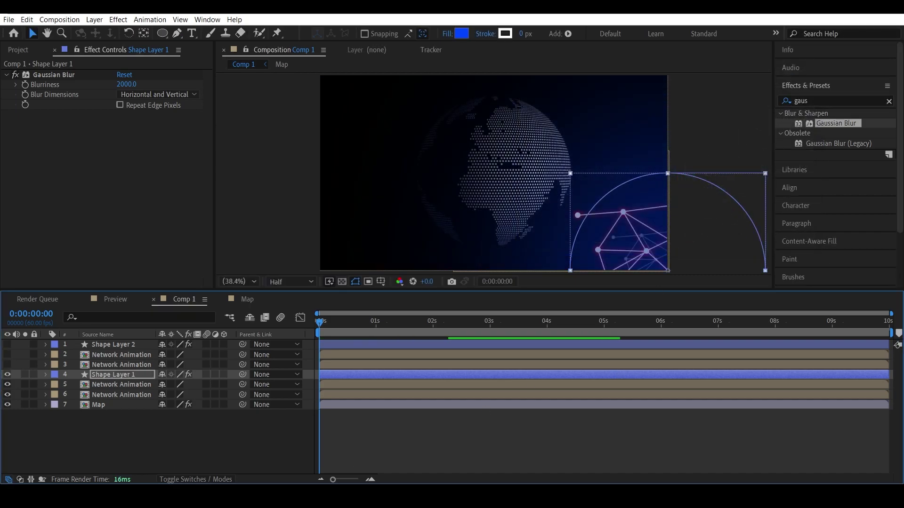
- Change the Outer Glow color of the Network Animation on layer 5 to blue, 0074FF
left_click(108, 385)
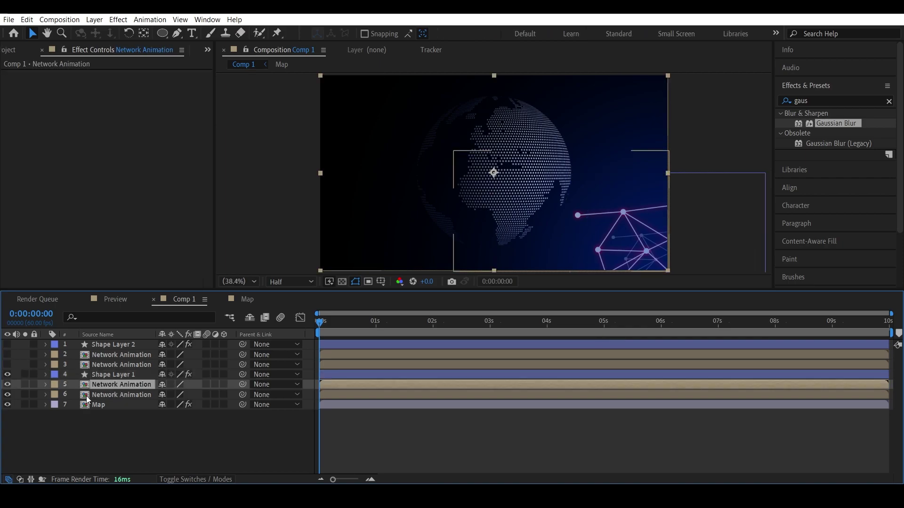
left_click(45, 385)
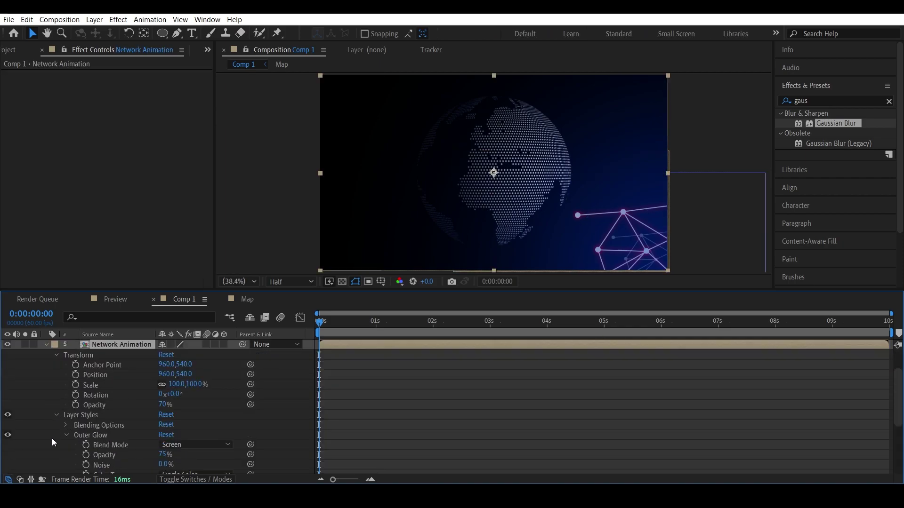
scroll(53, 438, "down", 3)
left_click(164, 394)
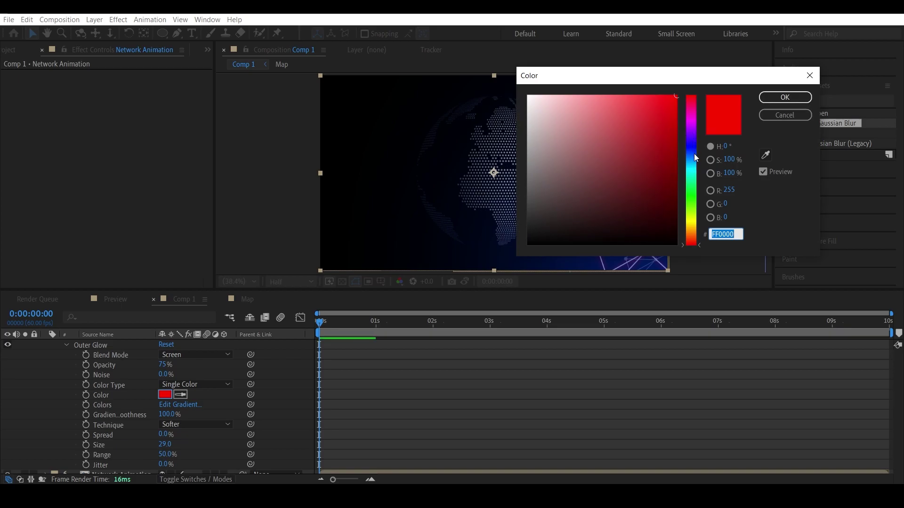
left_click(694, 153)
left_click(768, 98)
left_click(169, 396)
left_click(699, 154)
left_click(693, 157)
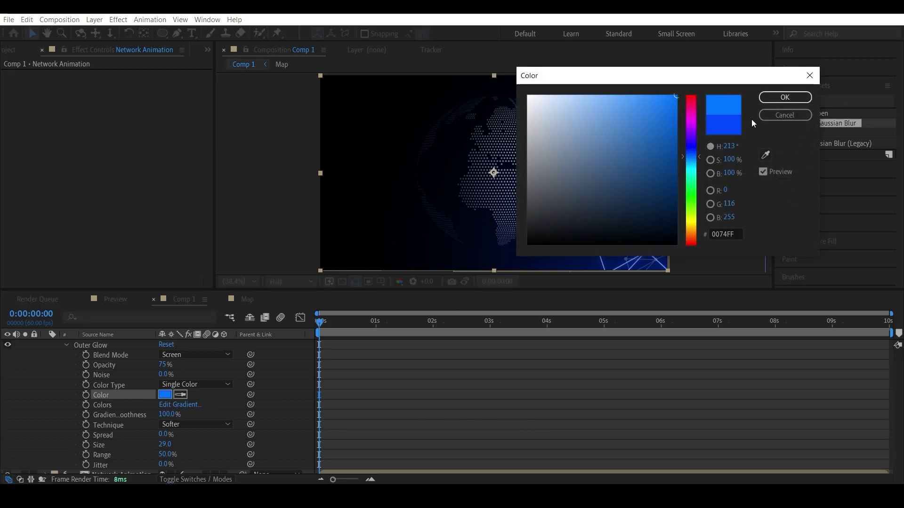
left_click(769, 97)
scroll(174, 399, "up", 6)
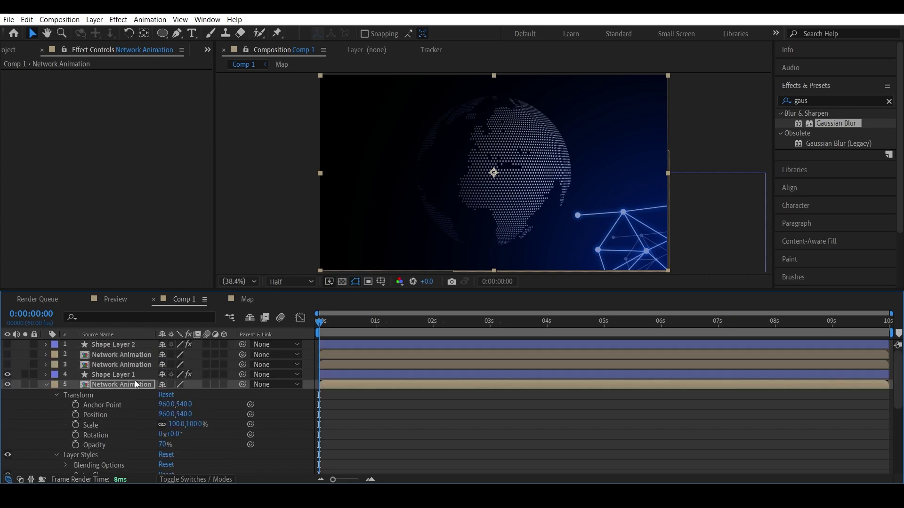
- Change Shape Layer 1's fill to a lighter blue and collapse the properties of the Network Animation on layer 5
left_click(114, 376)
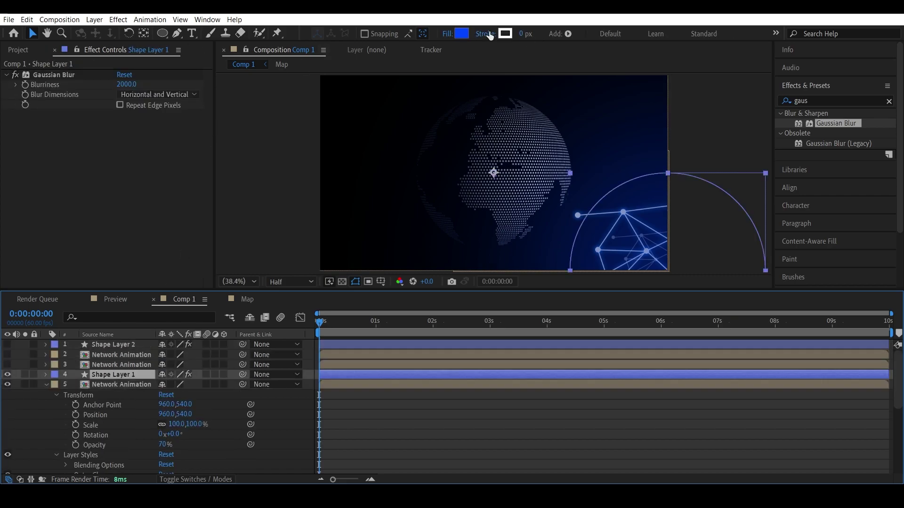
left_click(462, 32)
left_click(694, 154)
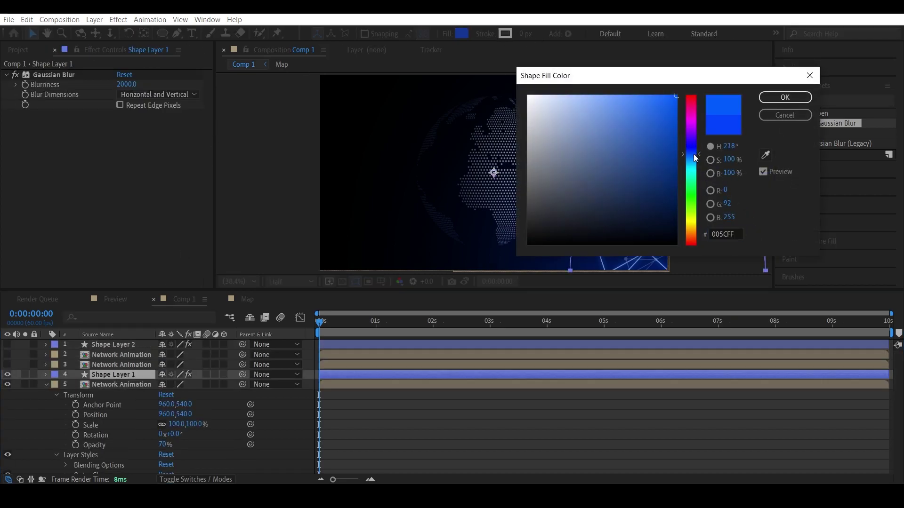
left_click(784, 99)
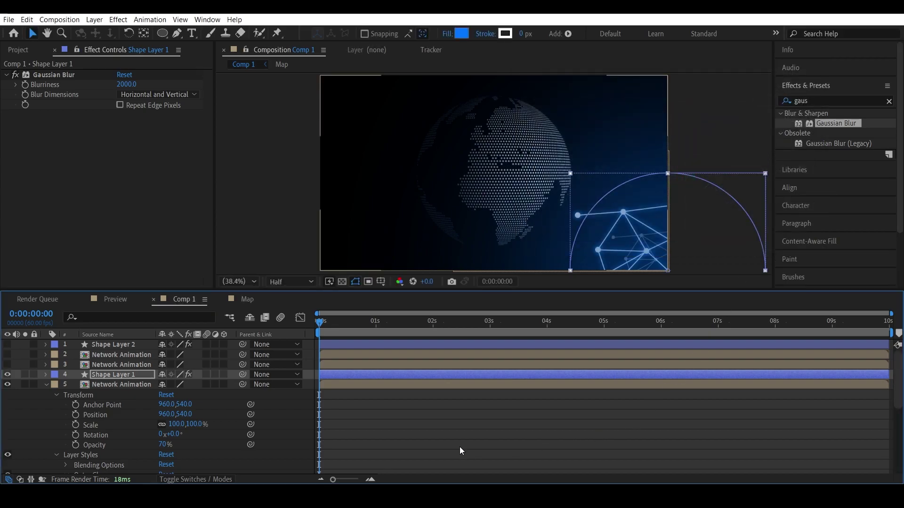
left_click(27, 53)
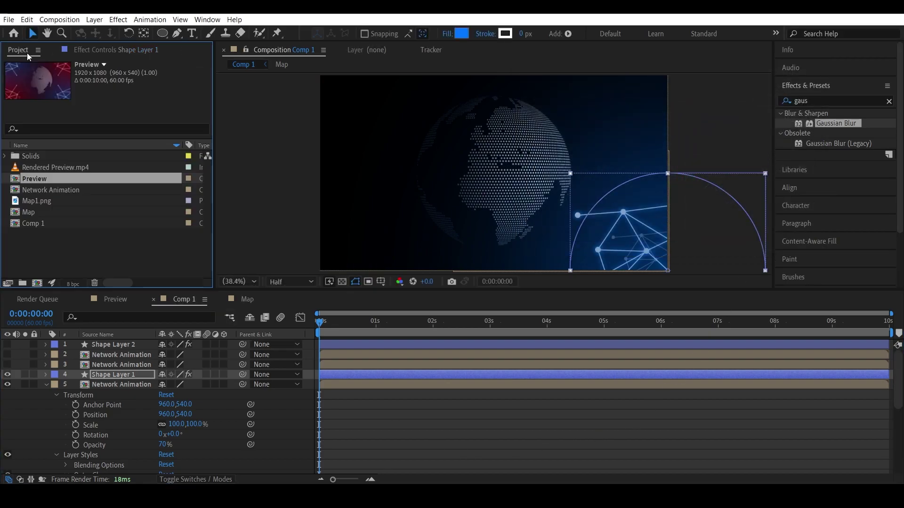
left_click(130, 50)
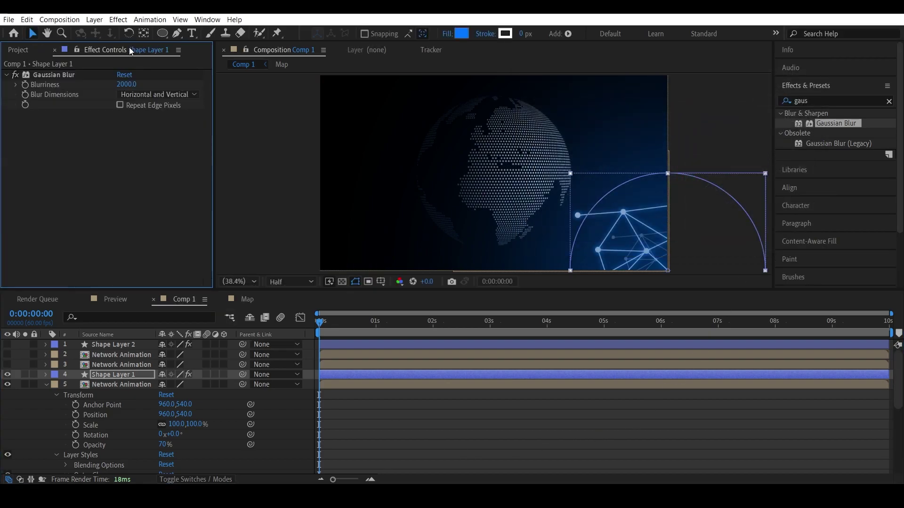
left_click(45, 384)
left_click(117, 375)
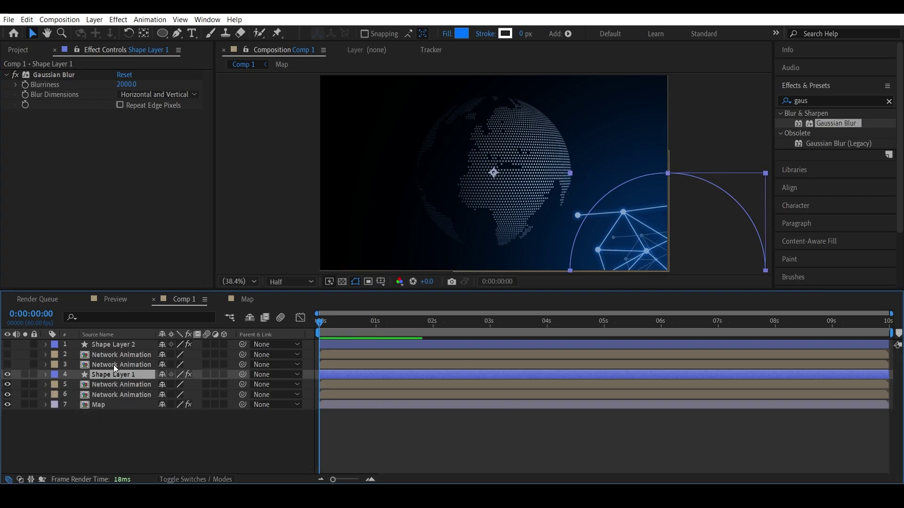
left_click(19, 49)
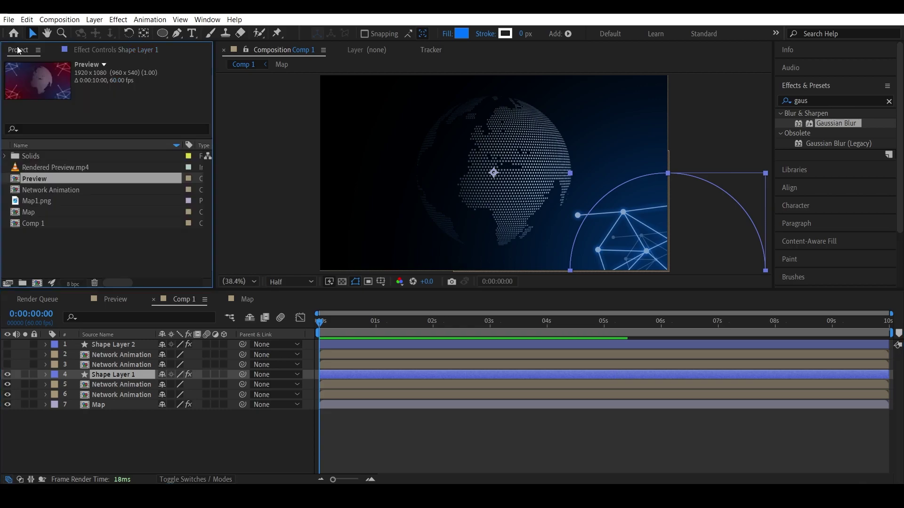
left_click(87, 50)
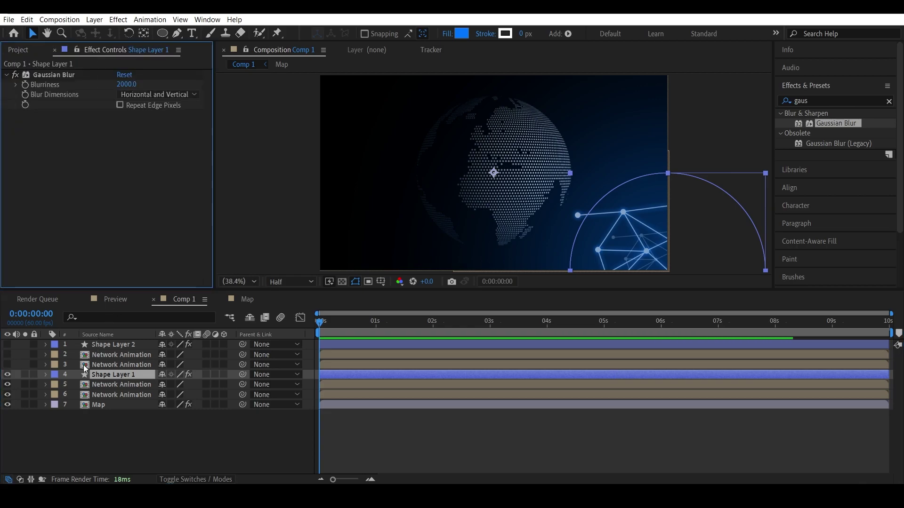
- Show and select Shape Layer 2 with its two Network Animation layers, and hide the blue Shape Layer 1 group
left_click(111, 363)
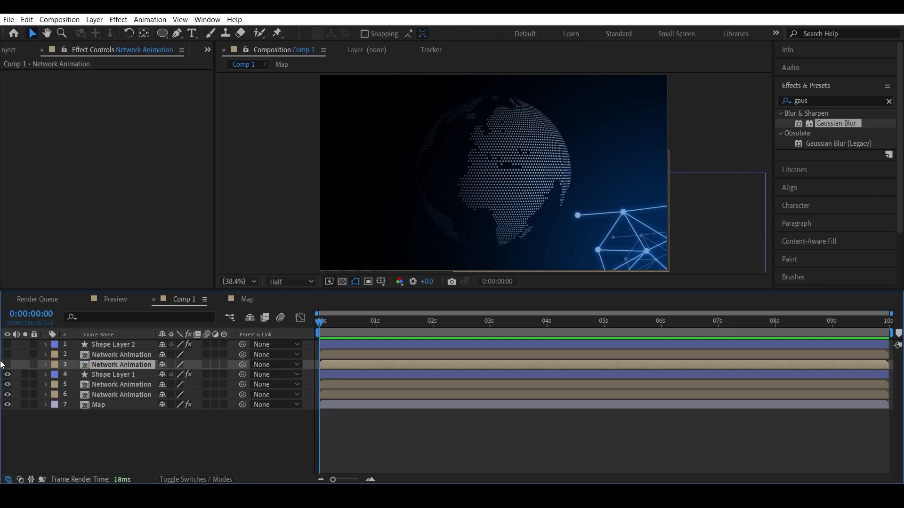
left_click_drag(7, 364, 7, 345)
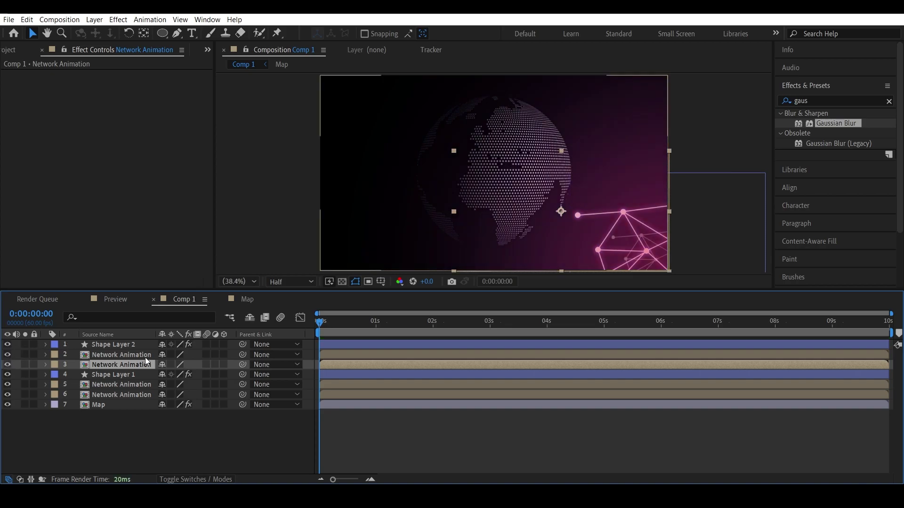
left_click(114, 345)
left_click(115, 355, "ctrl")
left_click(111, 364, "ctrl")
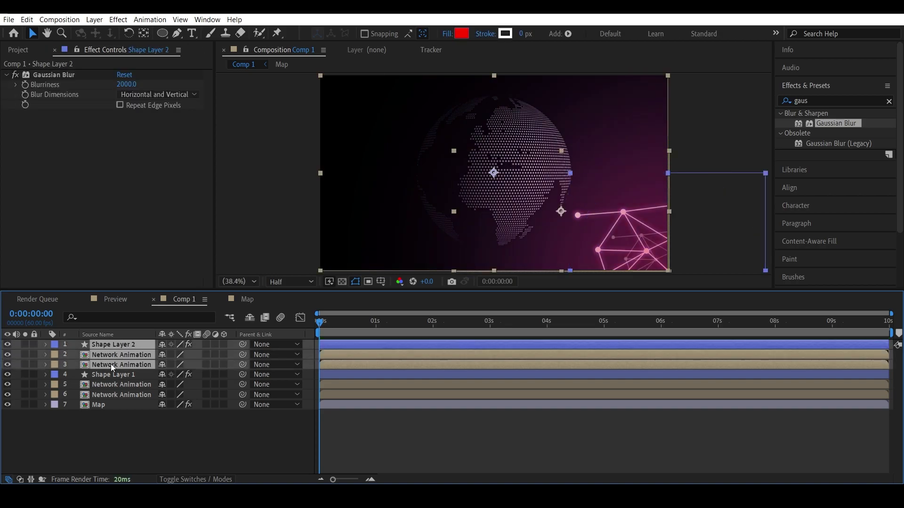
right_click(106, 345)
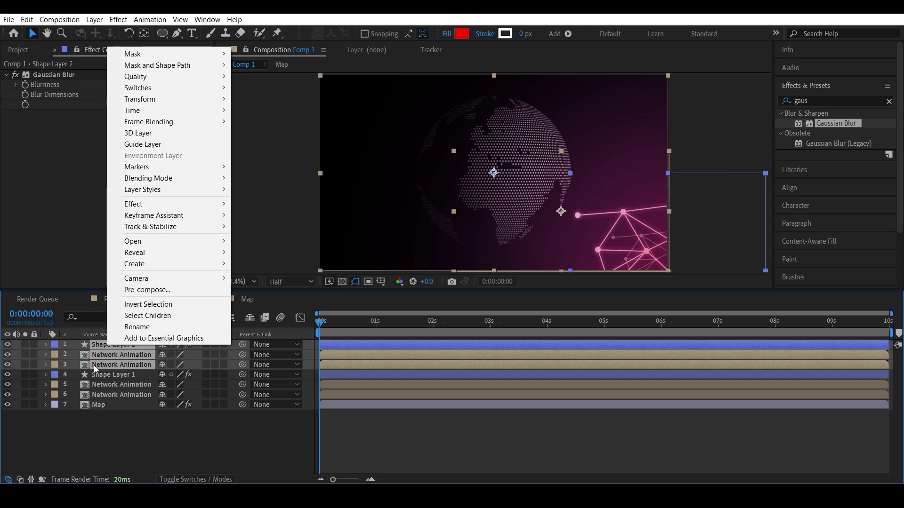
left_click(13, 381)
left_click_drag(7, 374, 8, 395)
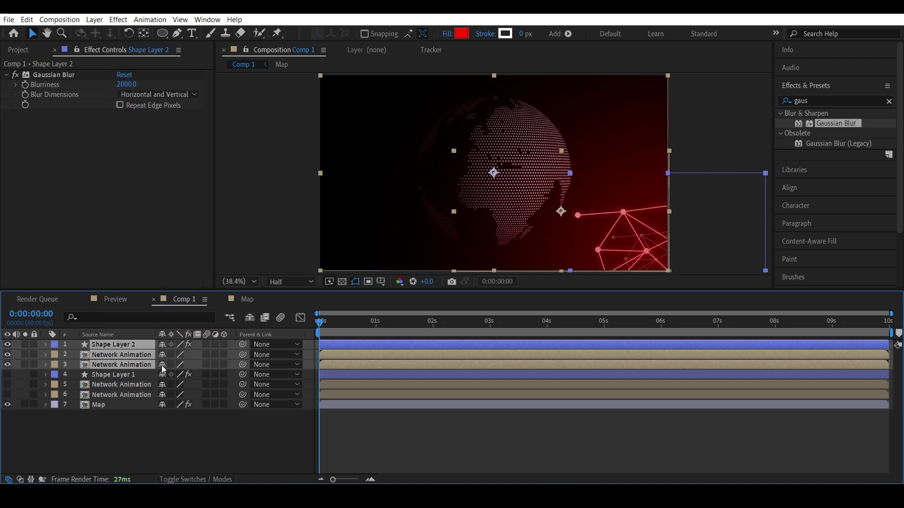
- Pre-compose the selected Shape Layer 2 and two Network Animation layers as Network Red
right_click(109, 360)
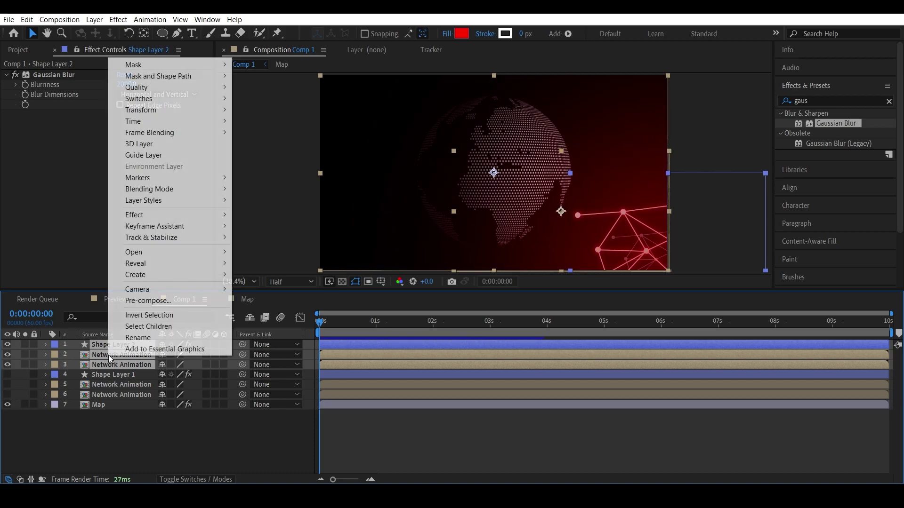
left_click(151, 301)
type("Network Red")
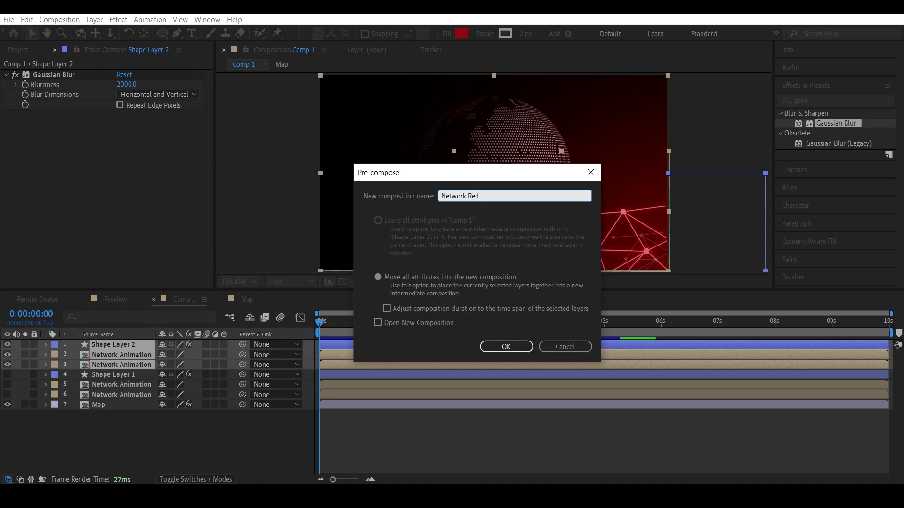
key("Return")
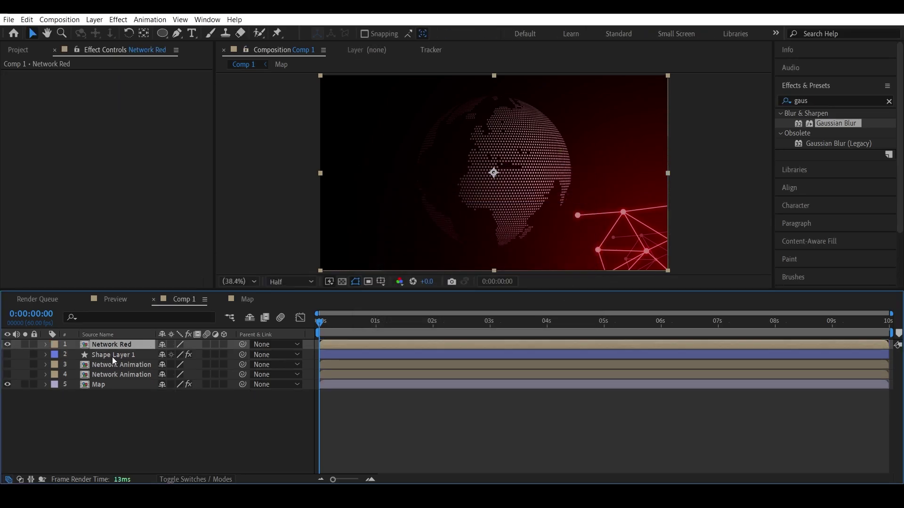
- Flip the Network Red layer vertically by unlinking its Scale and setting it to 100, -100%
left_click(103, 357)
left_click(114, 343)
key("s")
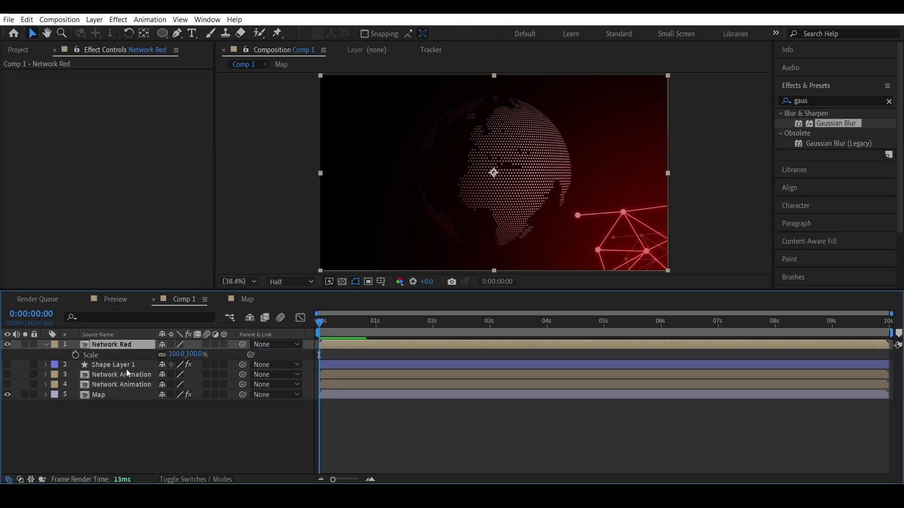
left_click(161, 355)
left_click_drag(180, 352, 2, 258)
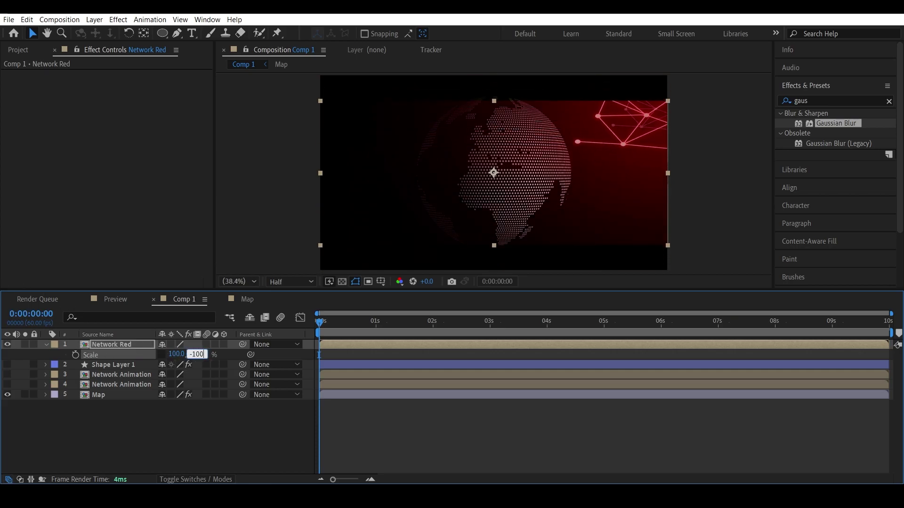
key("Return")
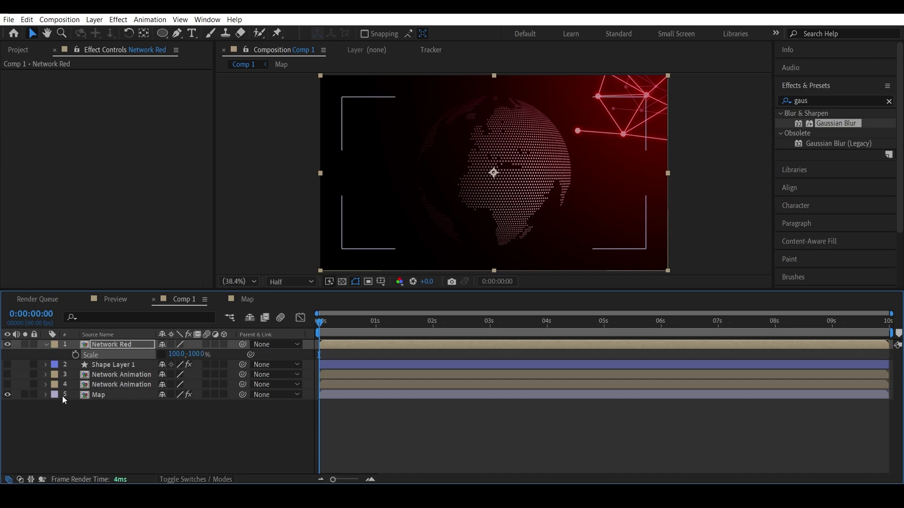
left_click(46, 344)
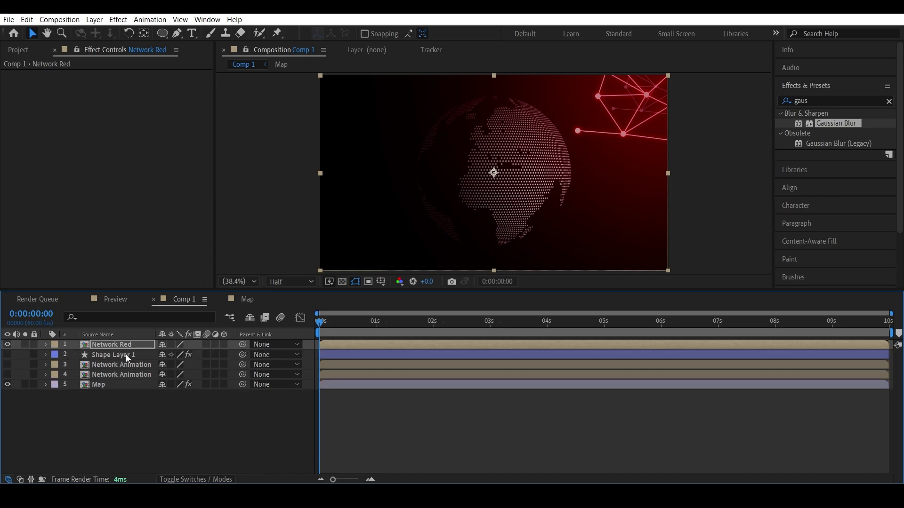
- Show the blue Shape Layer 1 and its two Network Animation layers again and pre-compose them as Network Blue
left_click(126, 355)
left_click(8, 375)
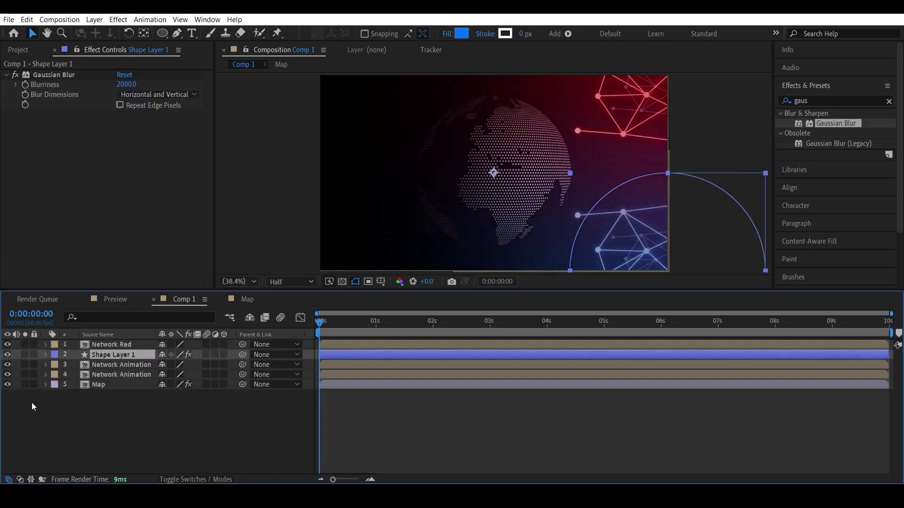
left_click(166, 434)
left_click(110, 354)
left_click(112, 365, "ctrl")
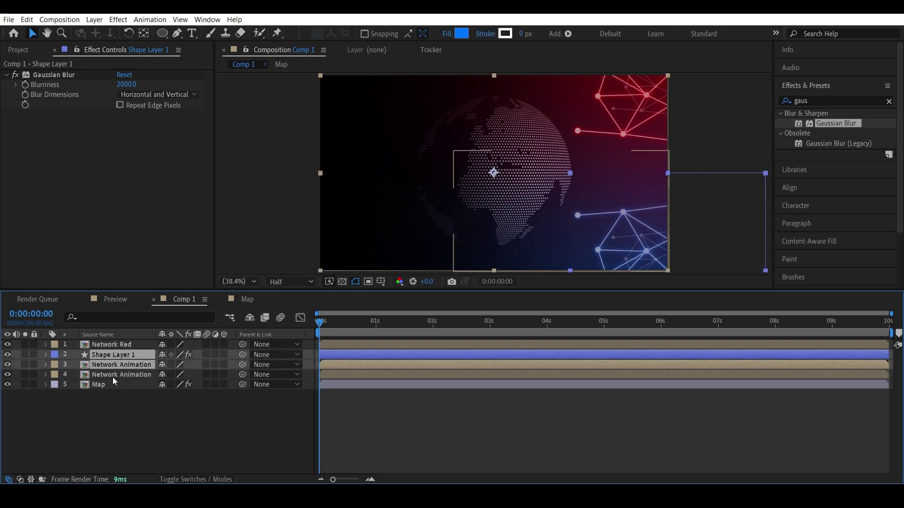
left_click(112, 376, "ctrl")
right_click(112, 378)
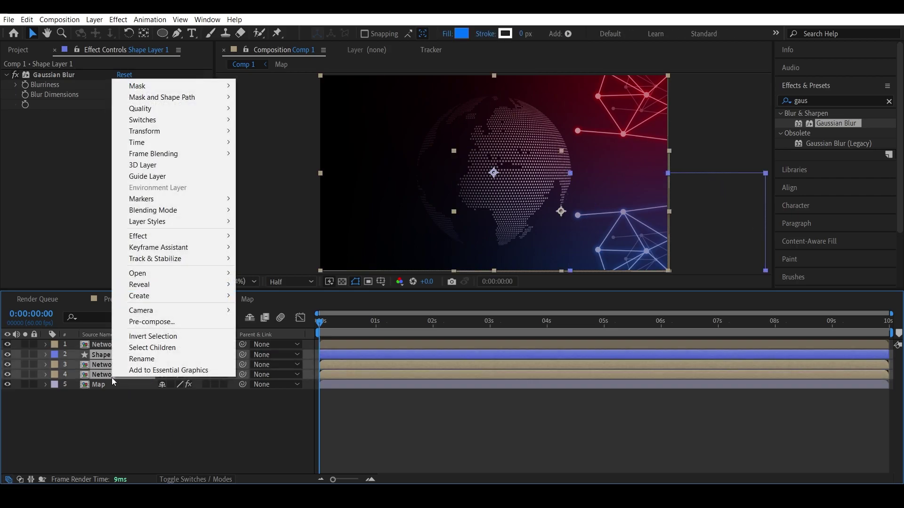
left_click(204, 324)
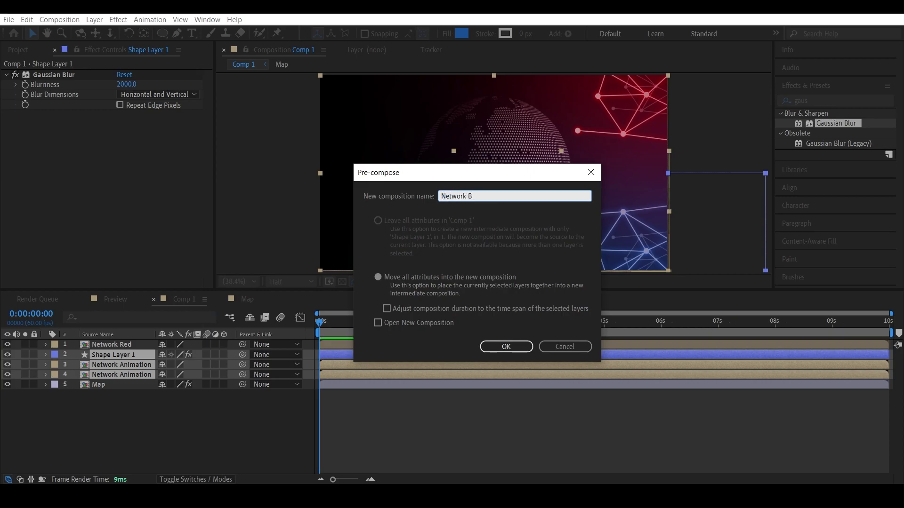
key("Return")
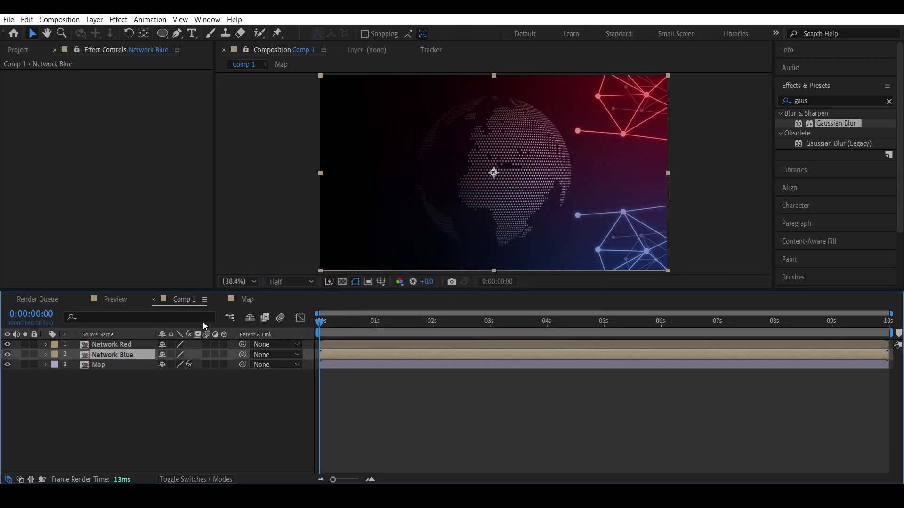
- Scrub through Comp 1 to about 0:00:07:44 to preview the rotating globe with the red and blue networks
left_click_drag(329, 325, 761, 321)
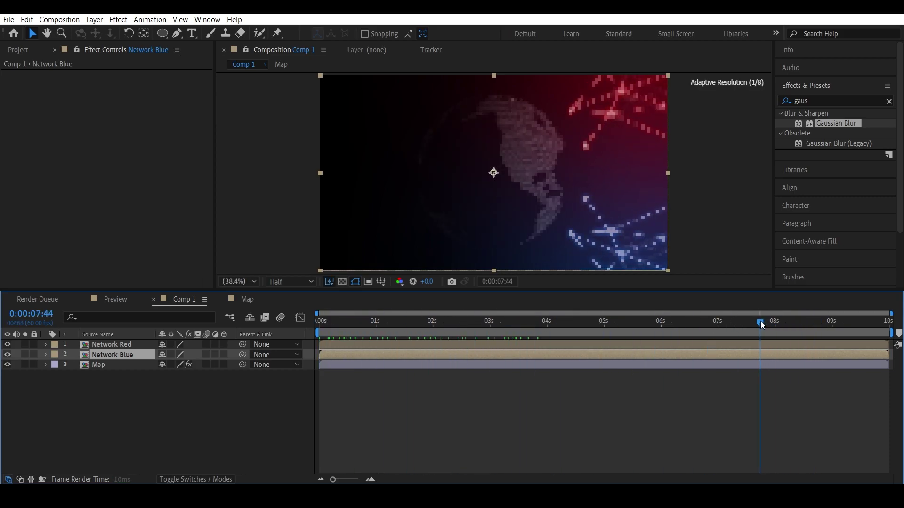
- Pre-compose the Network Red and Network Blue layers together as Network Side 1
left_click(449, 399)
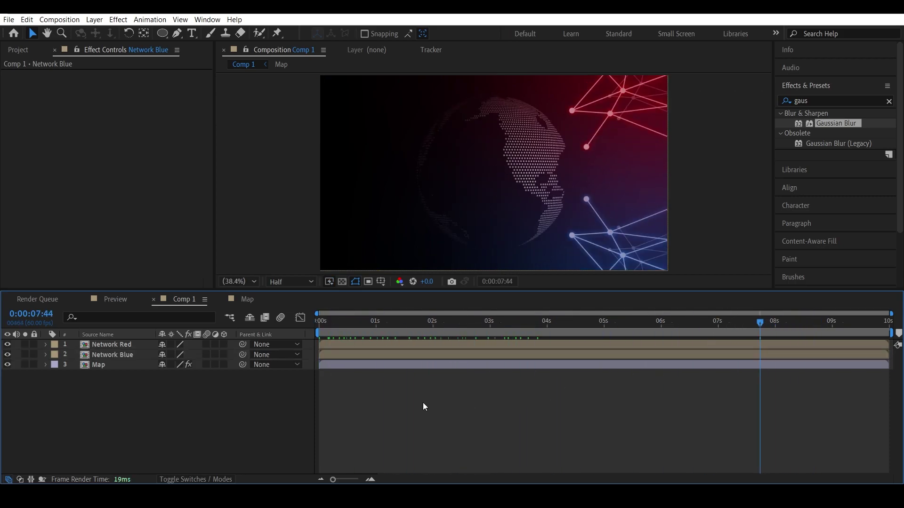
left_click(114, 345)
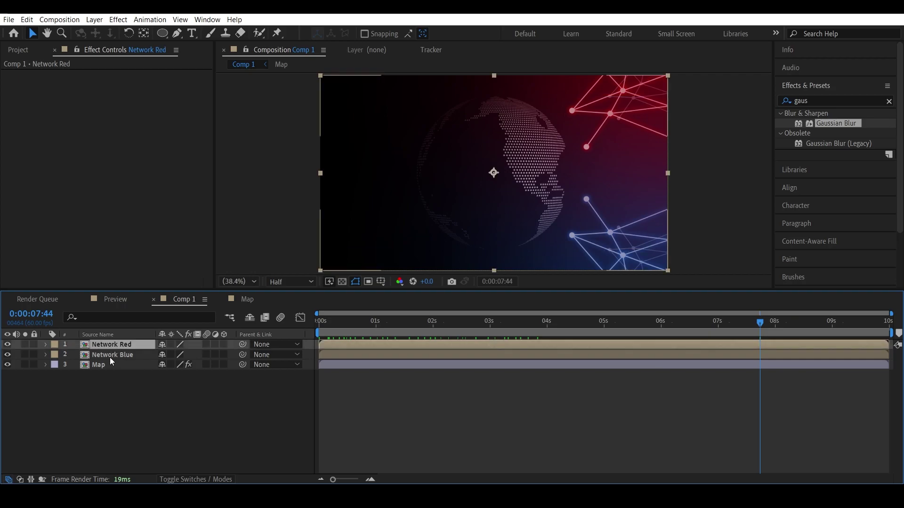
left_click(109, 357, "ctrl")
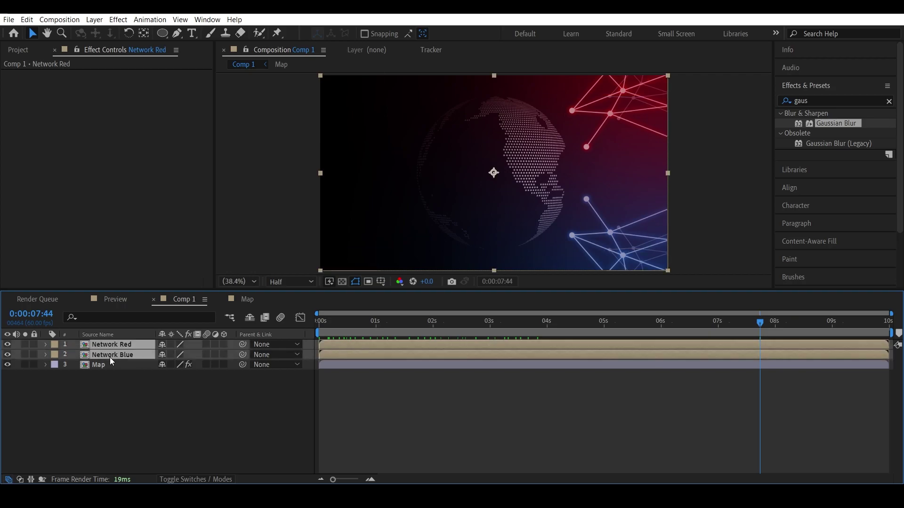
right_click(110, 357)
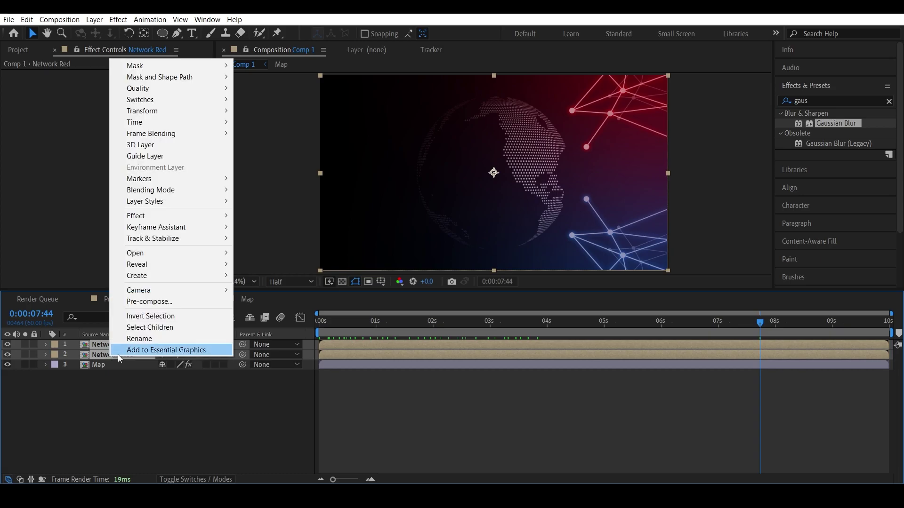
left_click(179, 305)
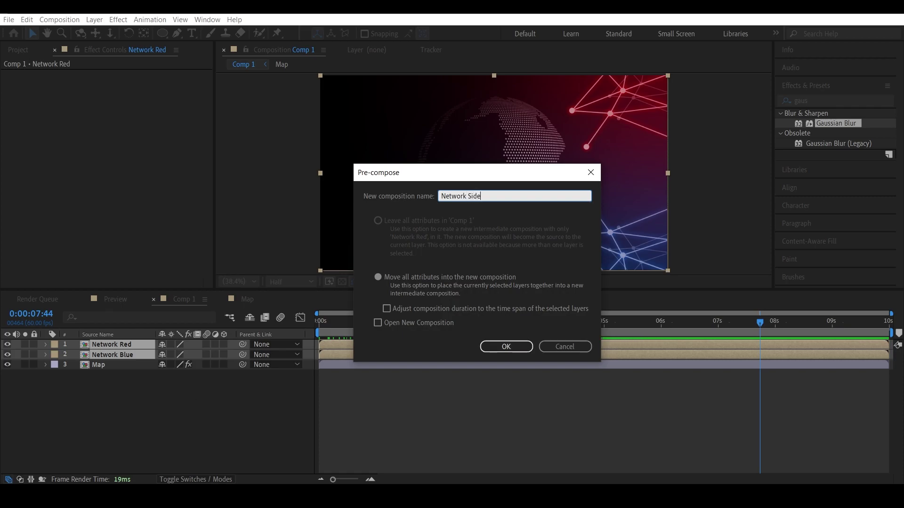
key("Return")
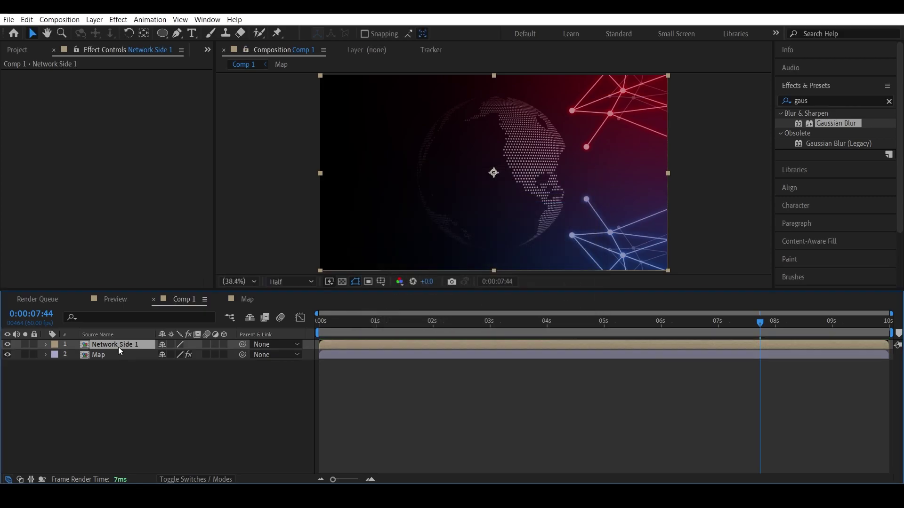
- Duplicate the Network Side 1 layer and set the copy's Rotation to 180° to fill the opposite corners
key("ctrl+d")
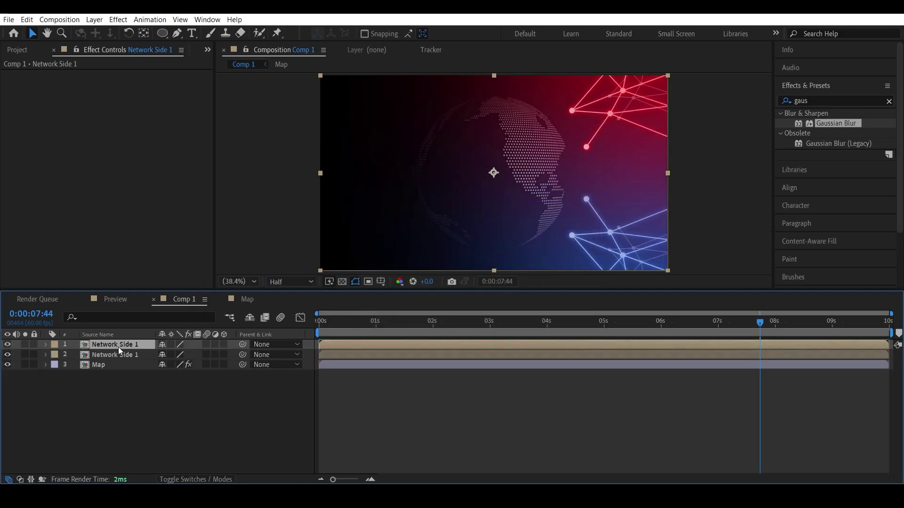
key("r")
left_click_drag(175, 354, 180, 353)
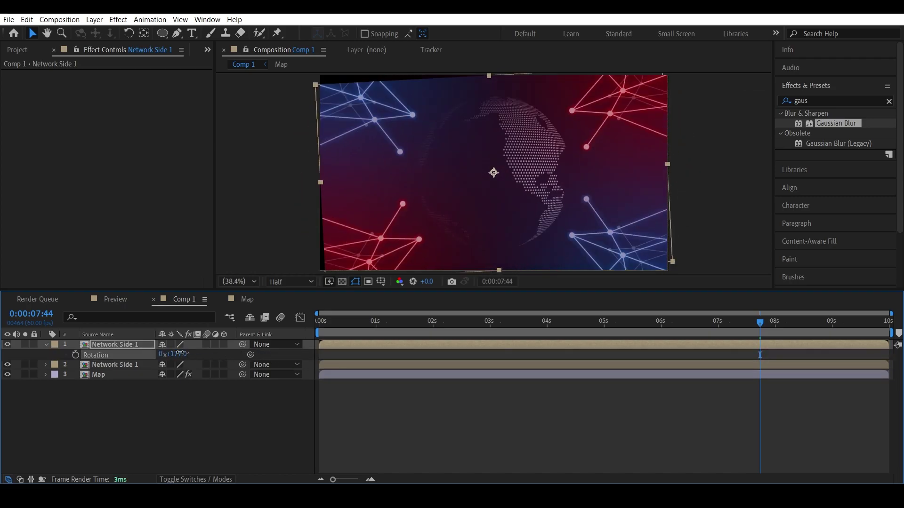
type("180")
key("Return")
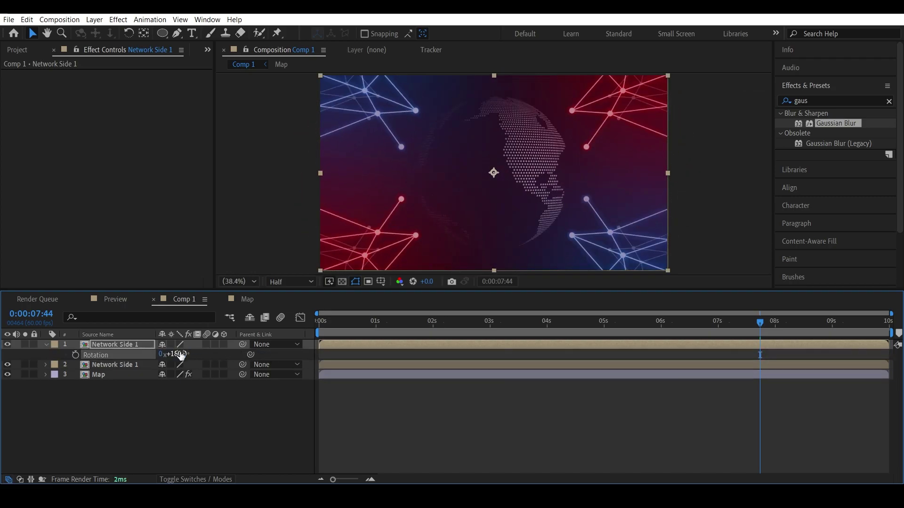
- Preview Comp 1 by scrubbing and playing it to check the networks in all four corners, ending at 0:00:03:01
left_click(373, 323)
left_click_drag(375, 325, 761, 338)
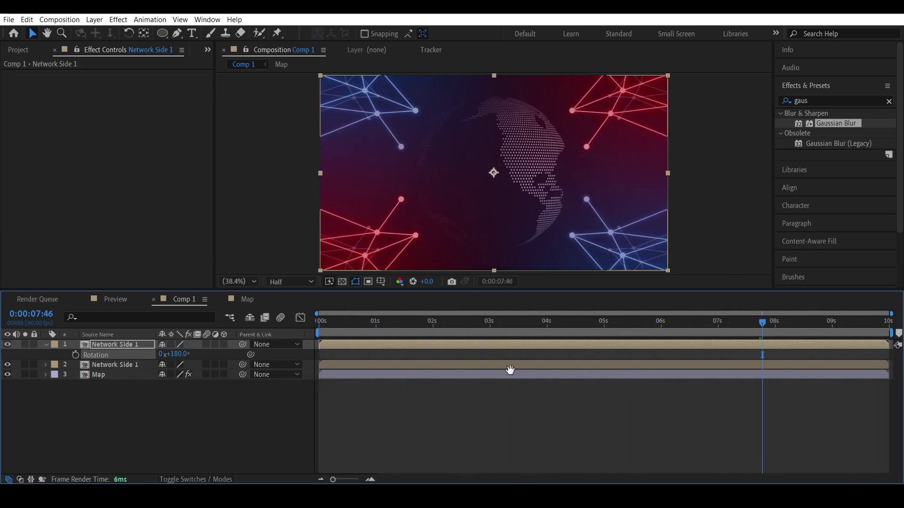
key("space")
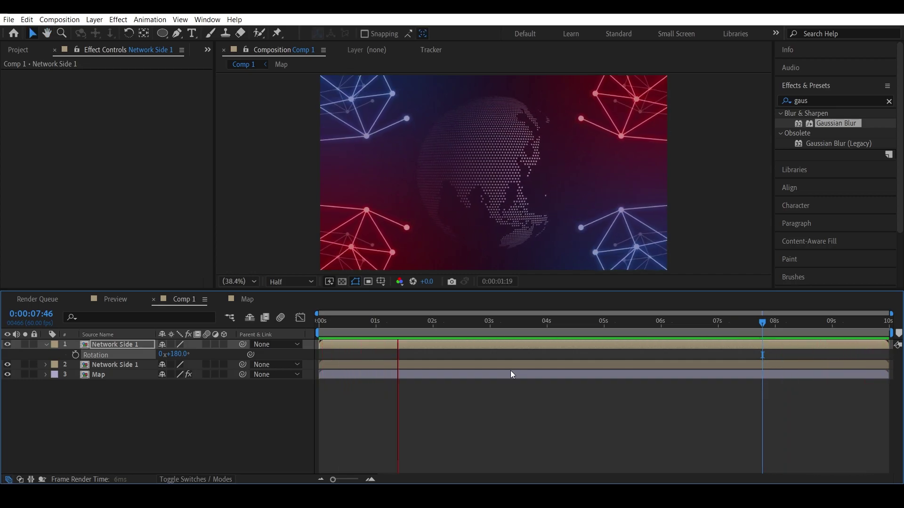
key("space")
key("space")
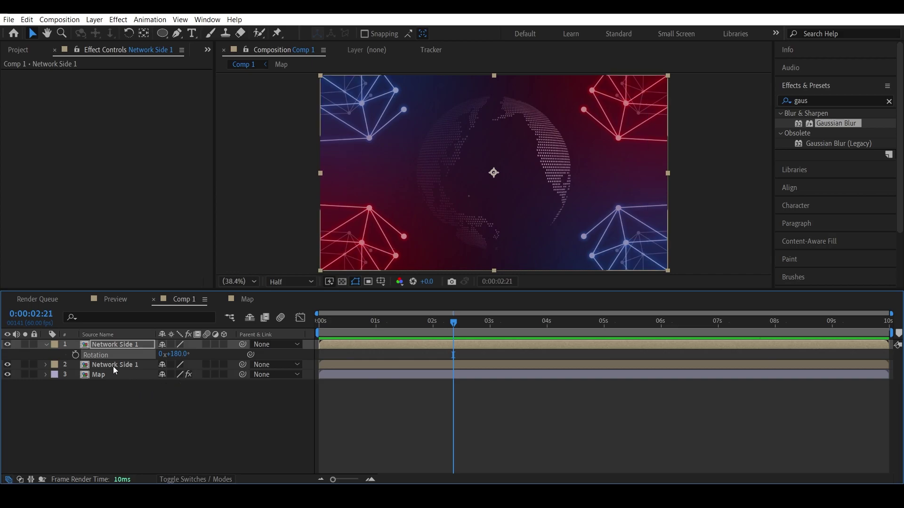
left_click_drag(453, 324, 491, 324)
- Duplicate the Map globe layer twice to brighten the globe and play Comp 1 from the start
left_click(106, 377)
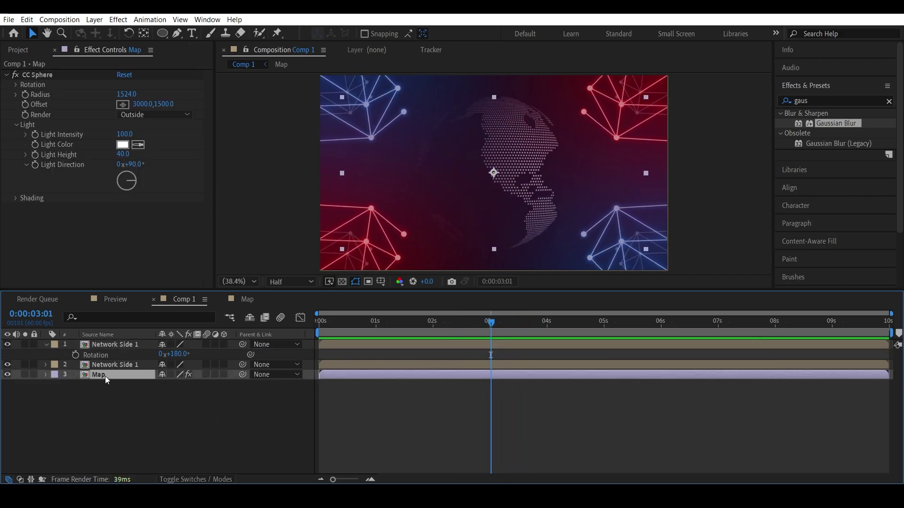
key("ctrl+d")
key("ctrl+d")
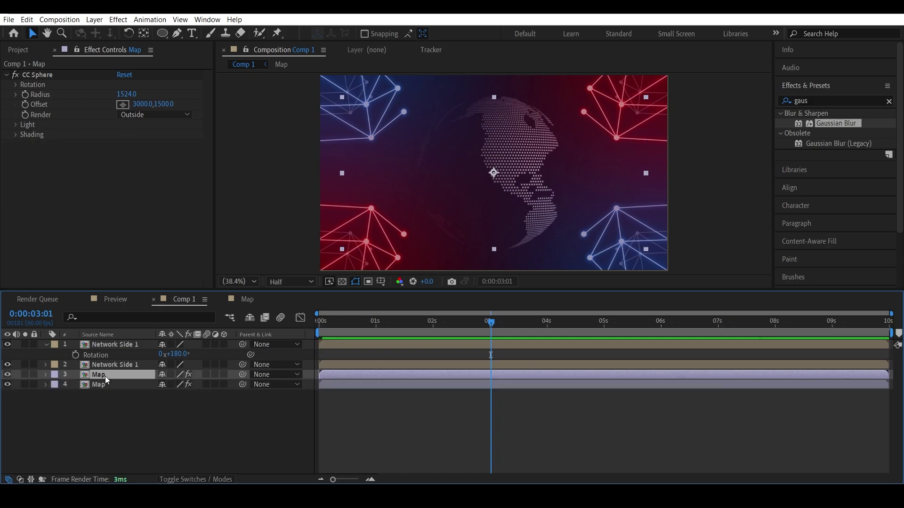
left_click(163, 436)
left_click_drag(395, 321, 293, 329)
key("space")
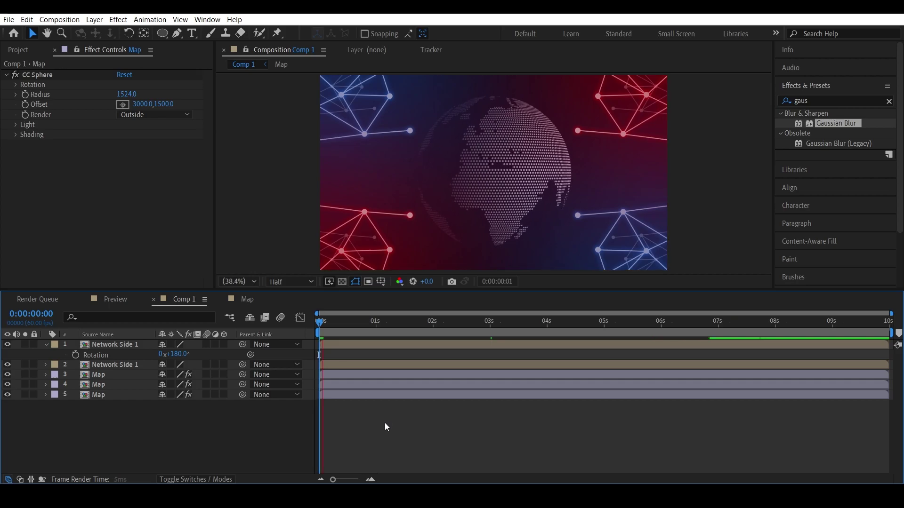